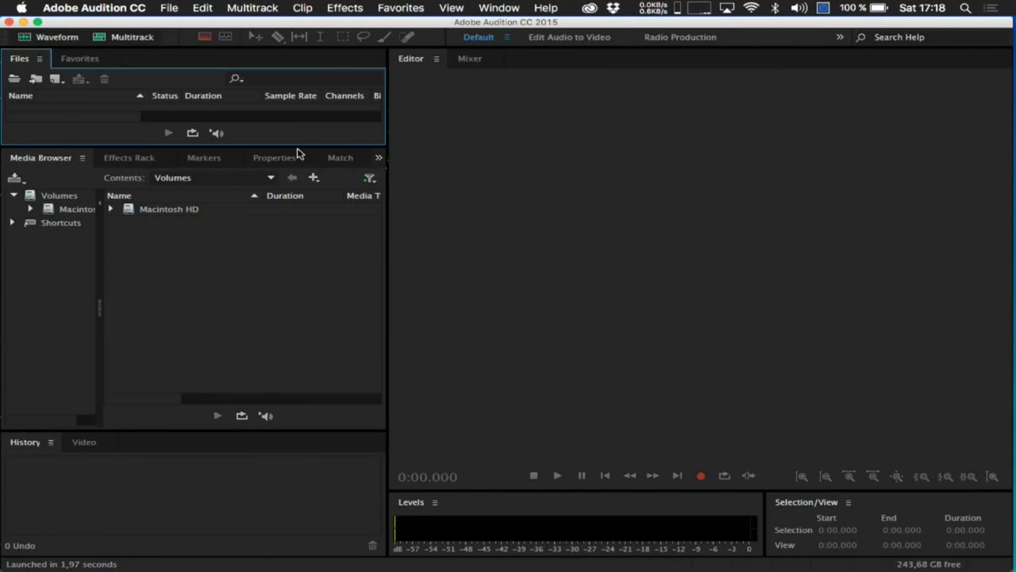
# Make the Files panel taller so that it has more room above the Media Browser
pyautogui.moveTo(299, 148); pyautogui.dragTo(284, 258)
pyautogui.click(702, 246)
pyautogui.click(129, 157)
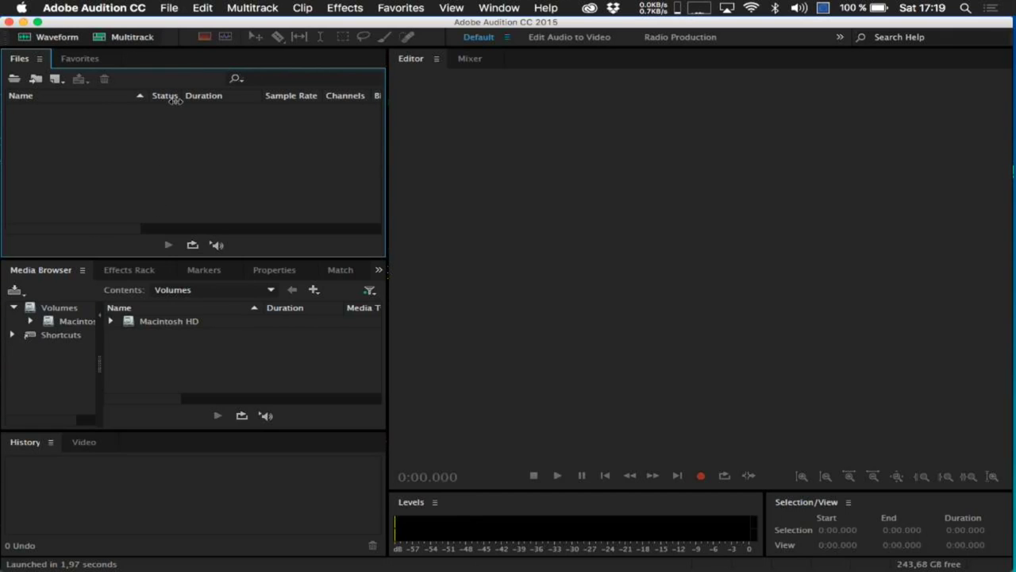
# Create a new multitrack session named Untitled Session 1 at 48000 Hz, 32 (float) bit depth, with a Stereo master and no template
pyautogui.click(169, 7)
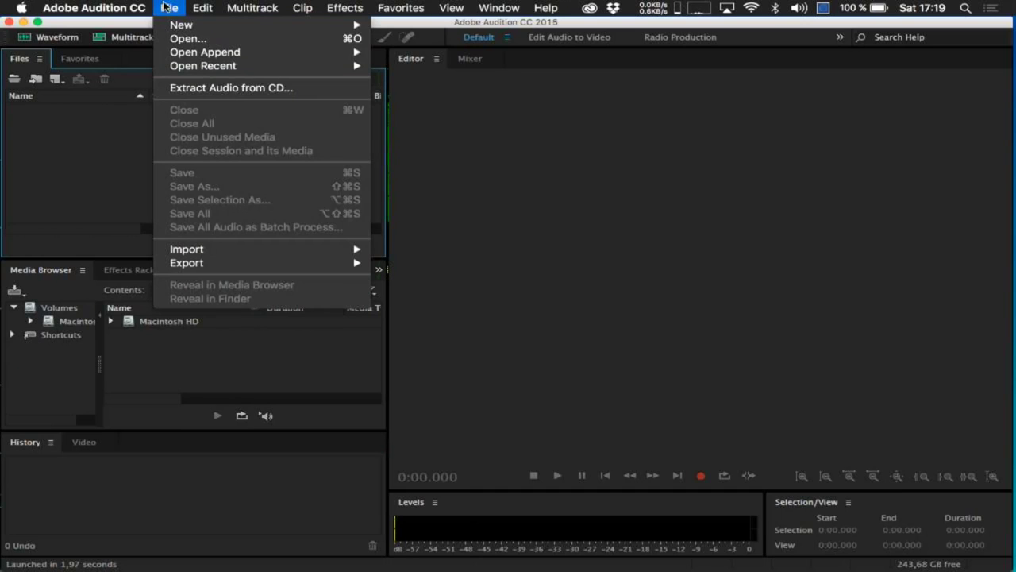
pyautogui.moveTo(260, 29)
pyautogui.click(429, 27)
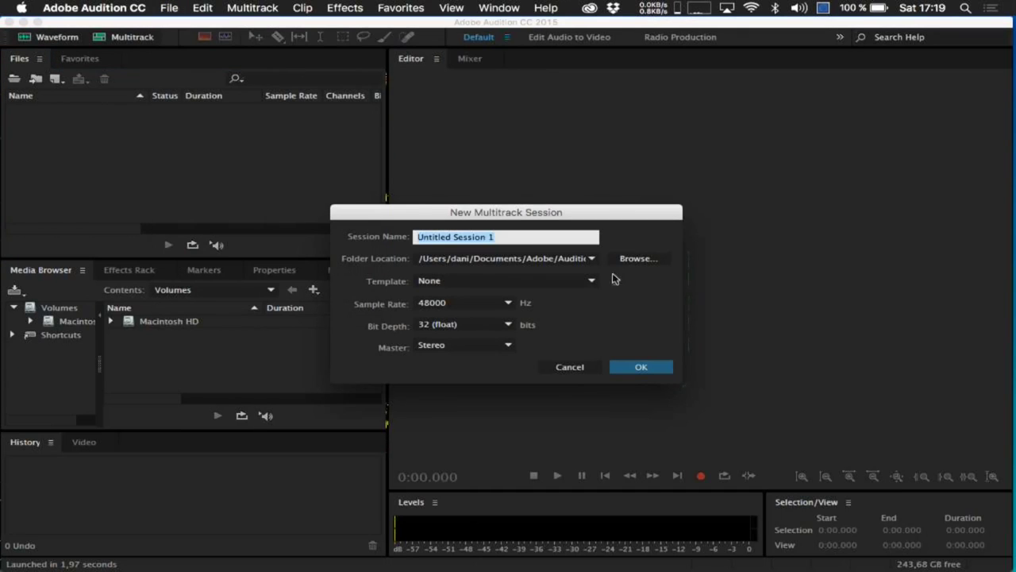
pyautogui.moveTo(417, 213); pyautogui.dragTo(376, 88)
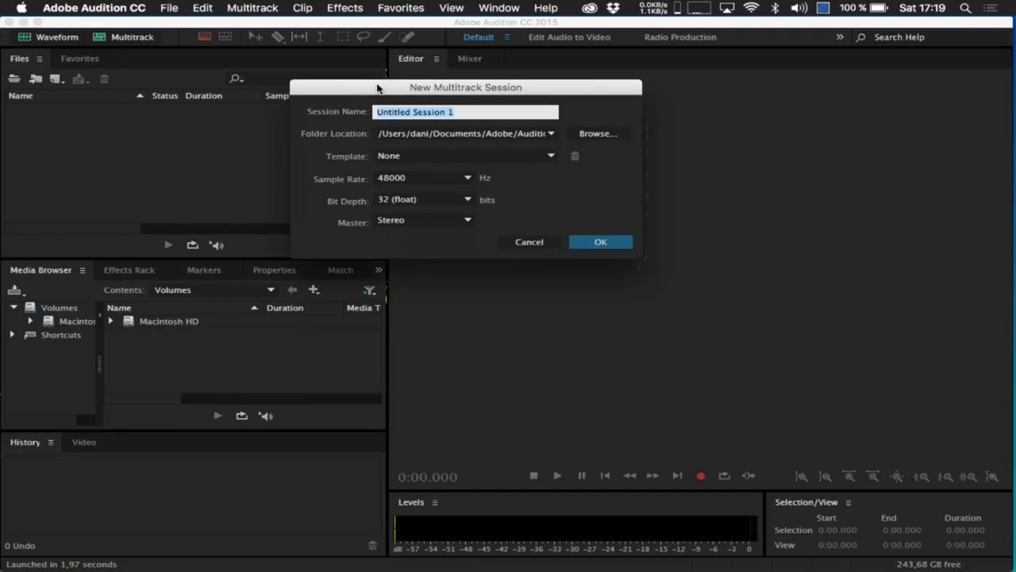
pyautogui.click(600, 245)
# Look through the session's tracks and widen the multitrack editor by narrowing the Files and Media Browser column
pyautogui.click(610, 198)
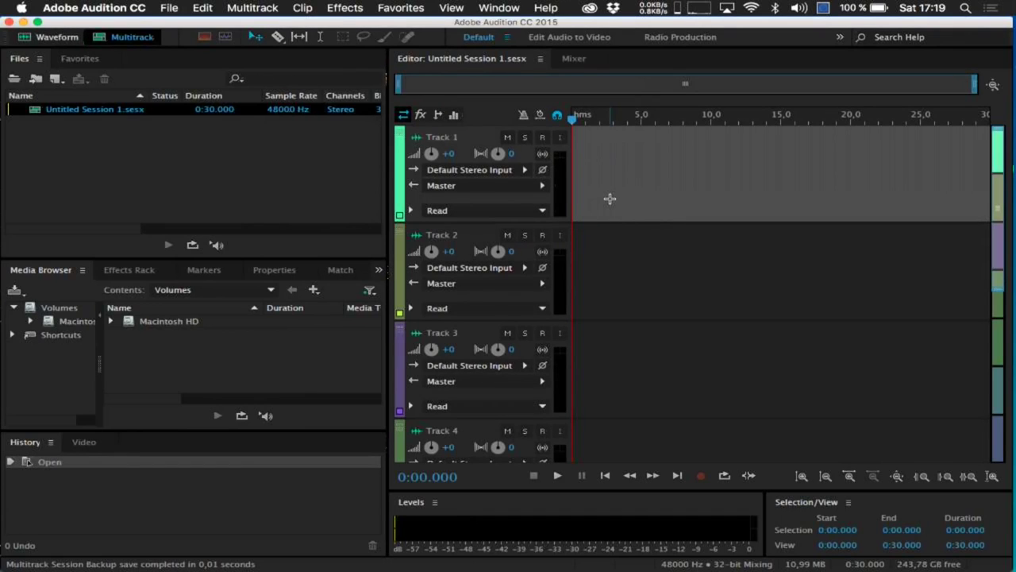
pyautogui.scroll(-3, 609, 199)
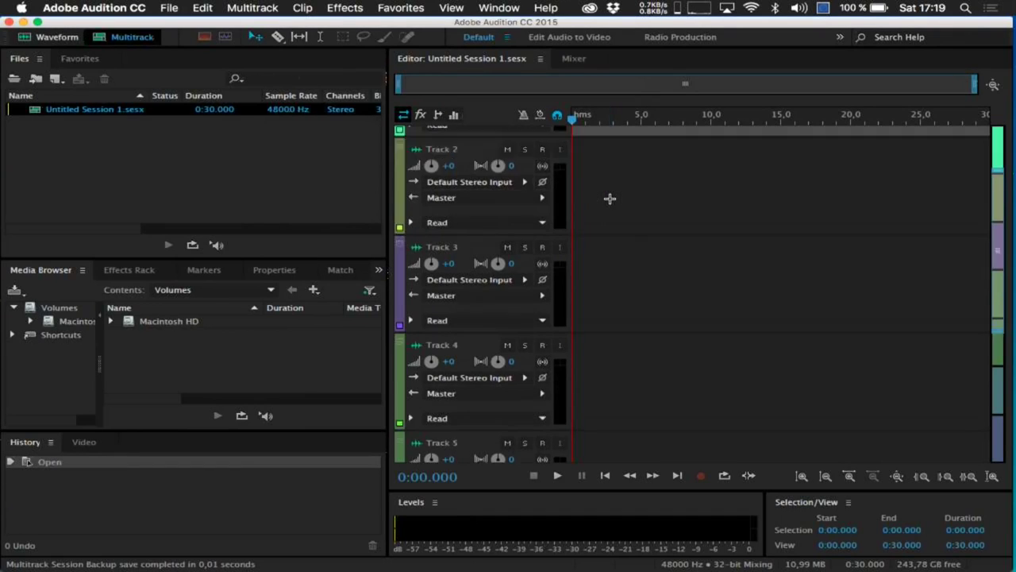
pyautogui.scroll(3, 610, 198)
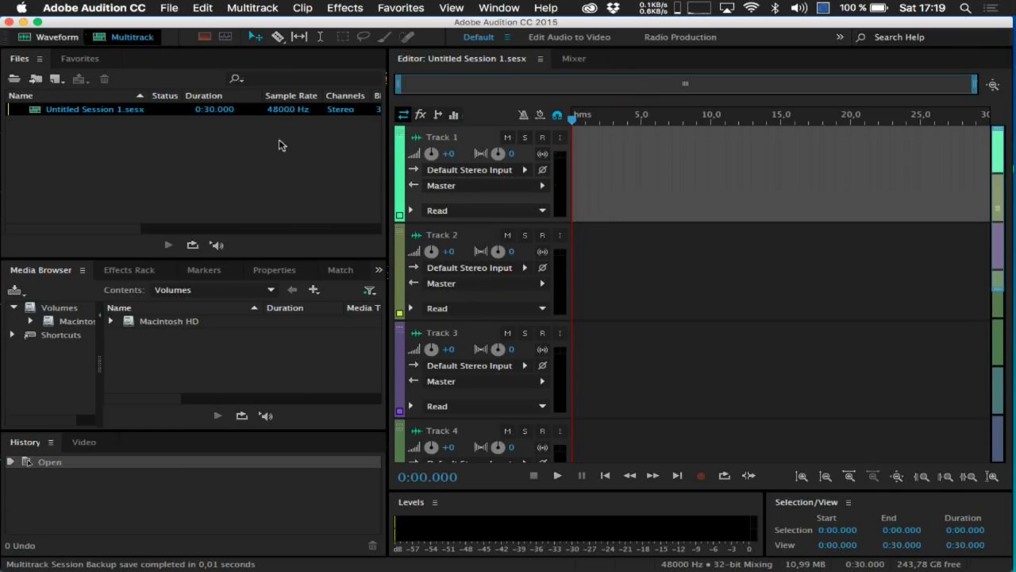
pyautogui.moveTo(388, 161); pyautogui.dragTo(284, 163)
# Open the Audio Hardware preferences and move the dialog so its device settings are fully in view
pyautogui.press('super+comma')
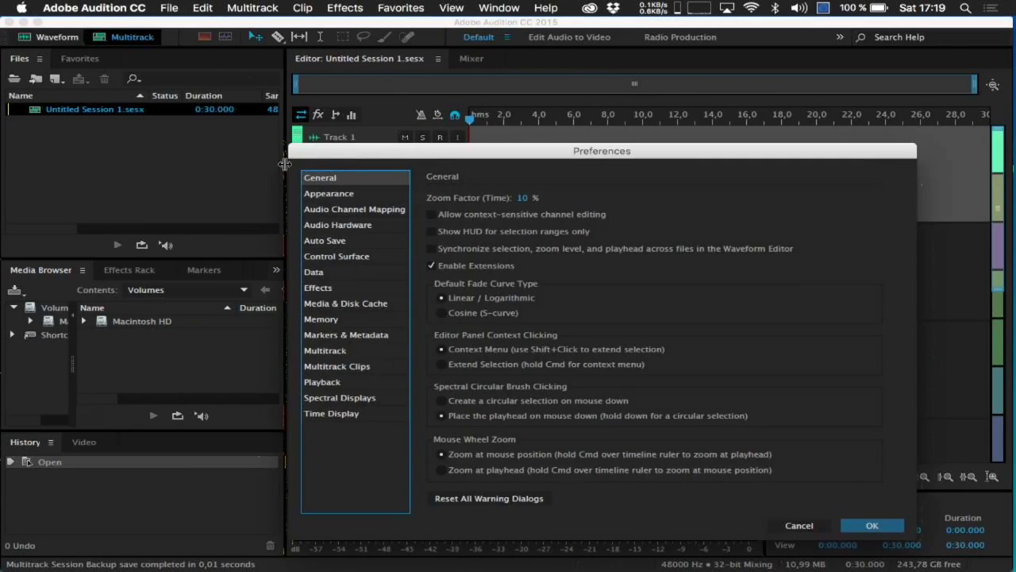
pyautogui.click(345, 227)
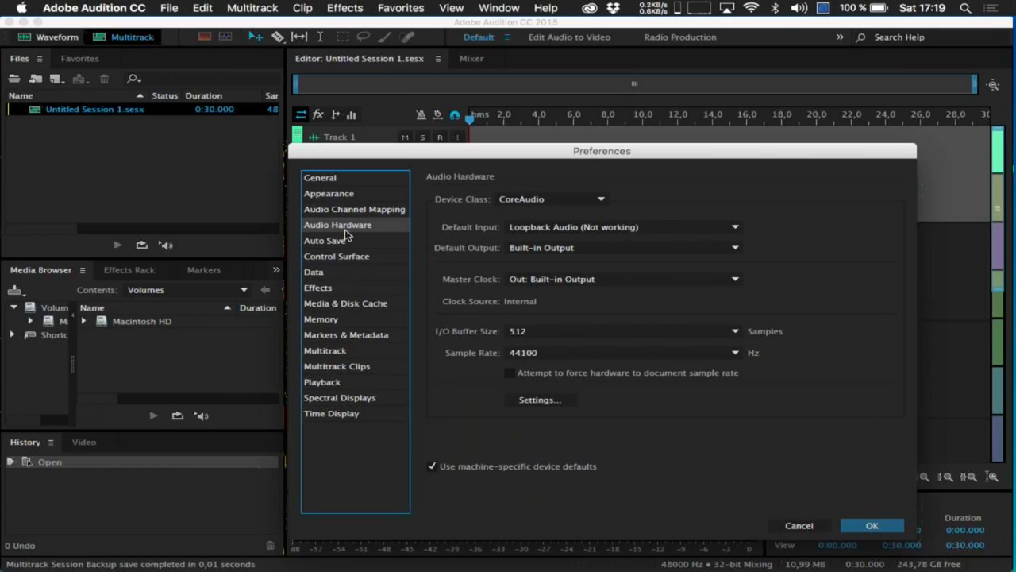
pyautogui.moveTo(471, 155); pyautogui.dragTo(327, 101)
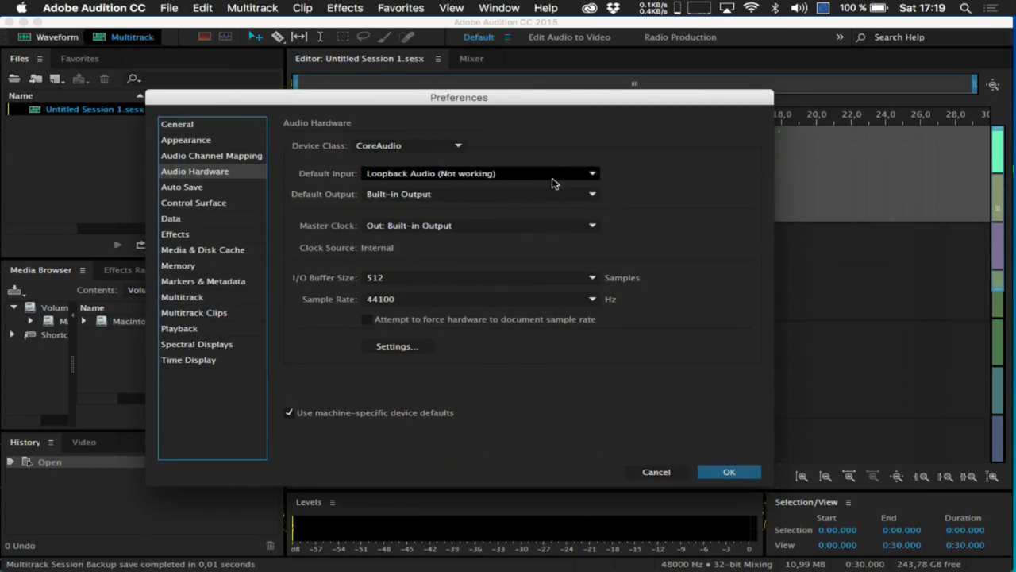
# Set the default audio input to Built-in Microphone and accept the device change
pyautogui.click(554, 176)
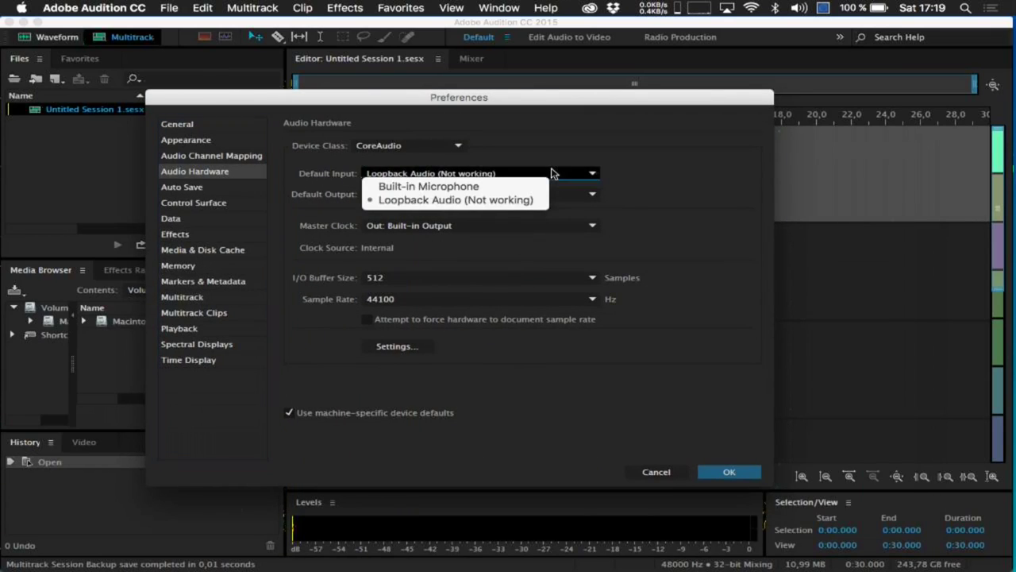
pyautogui.click(515, 188)
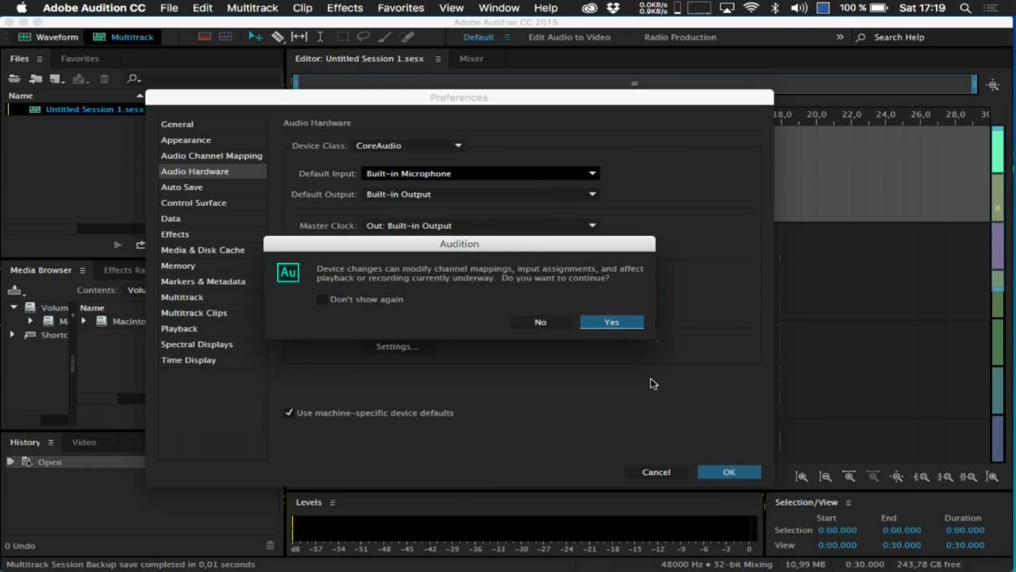
pyautogui.click(620, 332)
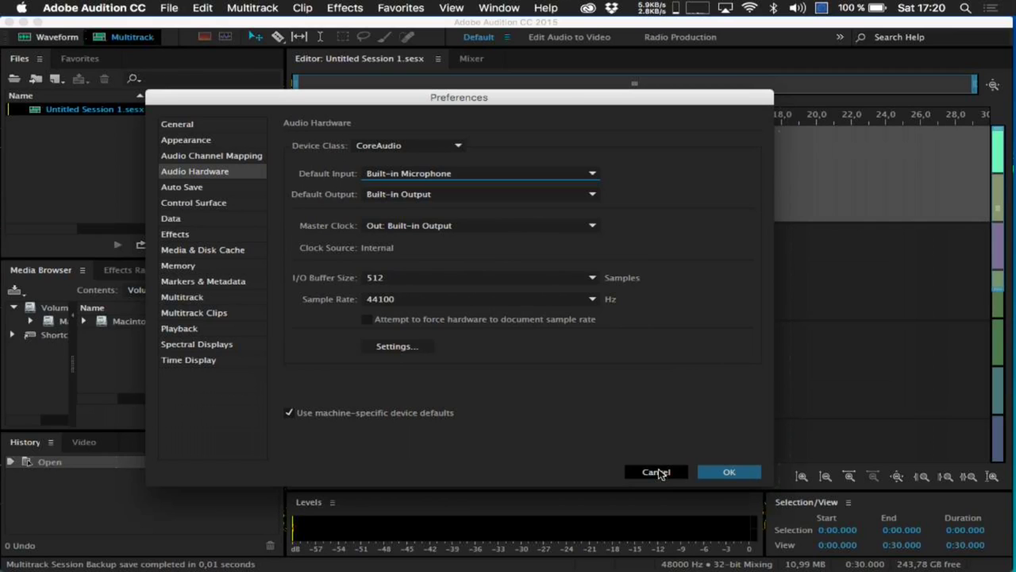
# Switch to Loopback and create a new virtual device with Built-in Microphone and iTunes as its audio sources
pyautogui.press('super+space')
pyautogui.write('loo')
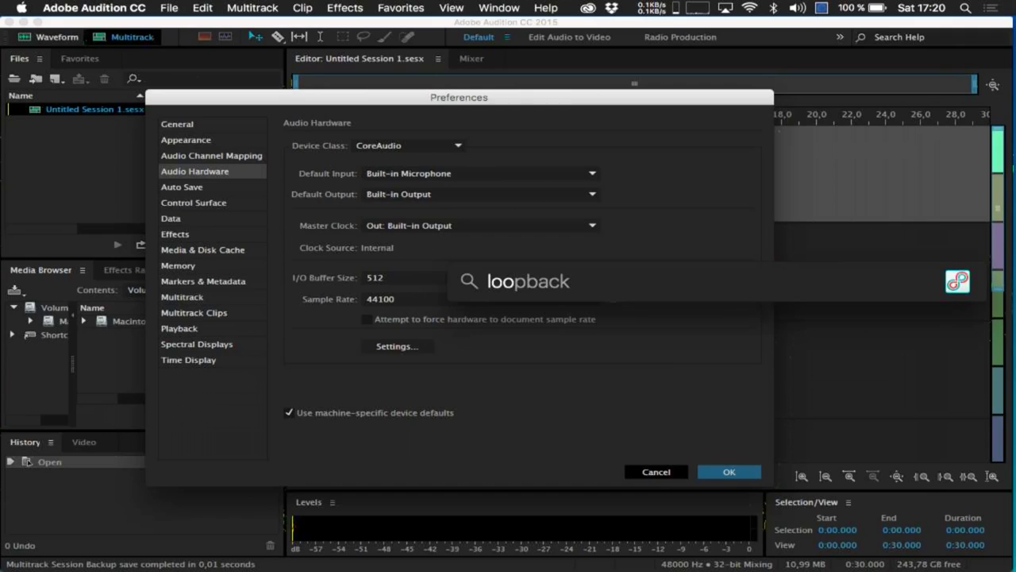
pyautogui.press('Return')
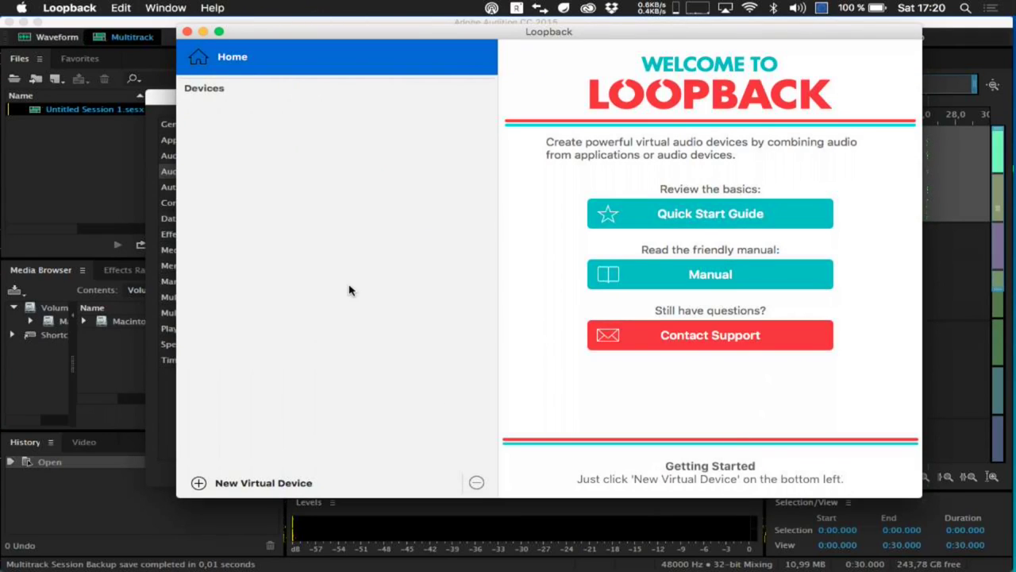
pyautogui.click(198, 483)
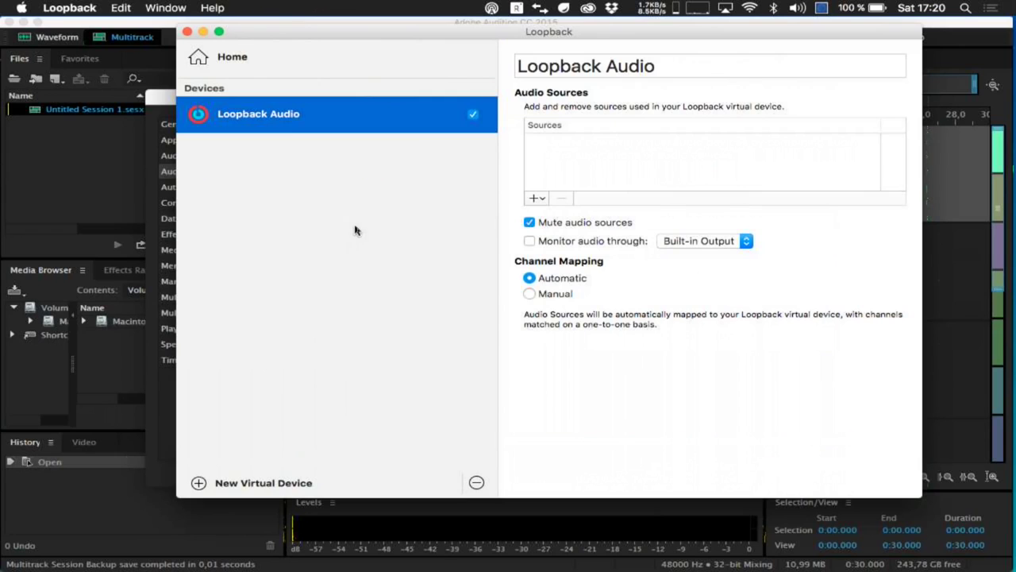
pyautogui.click(536, 198)
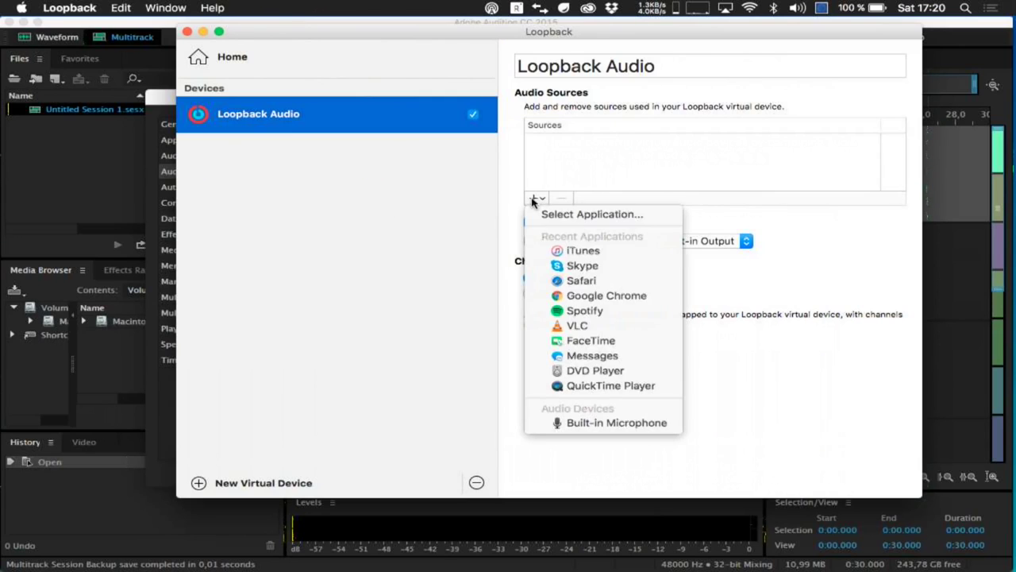
pyautogui.click(579, 423)
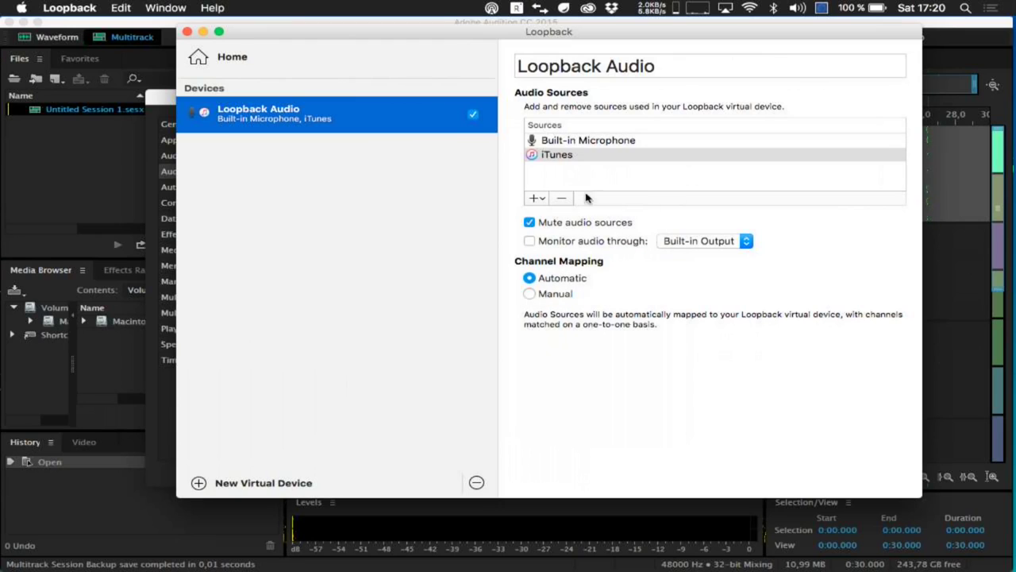
# Map channels manually, adding channels 3 and 4, with Built-in Microphone left and right on 1 and 2 and iTunes left and right on 3 and 4
pyautogui.click(546, 295)
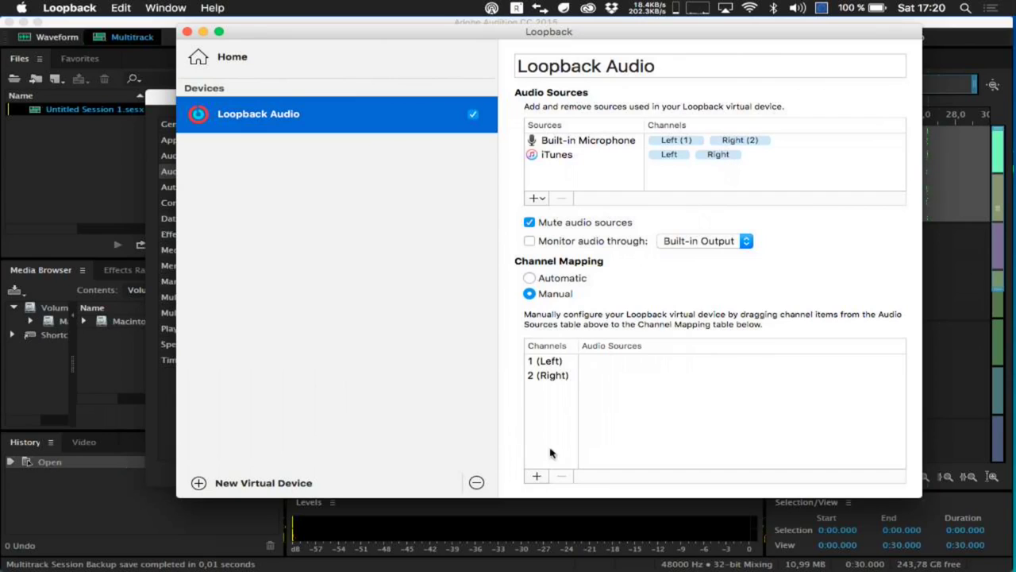
pyautogui.click(536, 476)
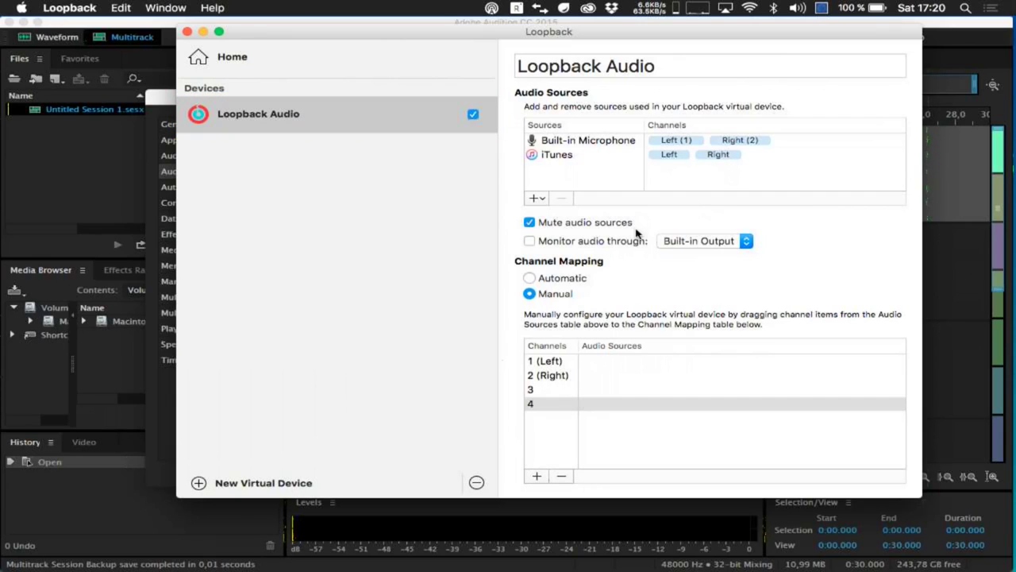
pyautogui.moveTo(673, 148); pyautogui.dragTo(623, 367)
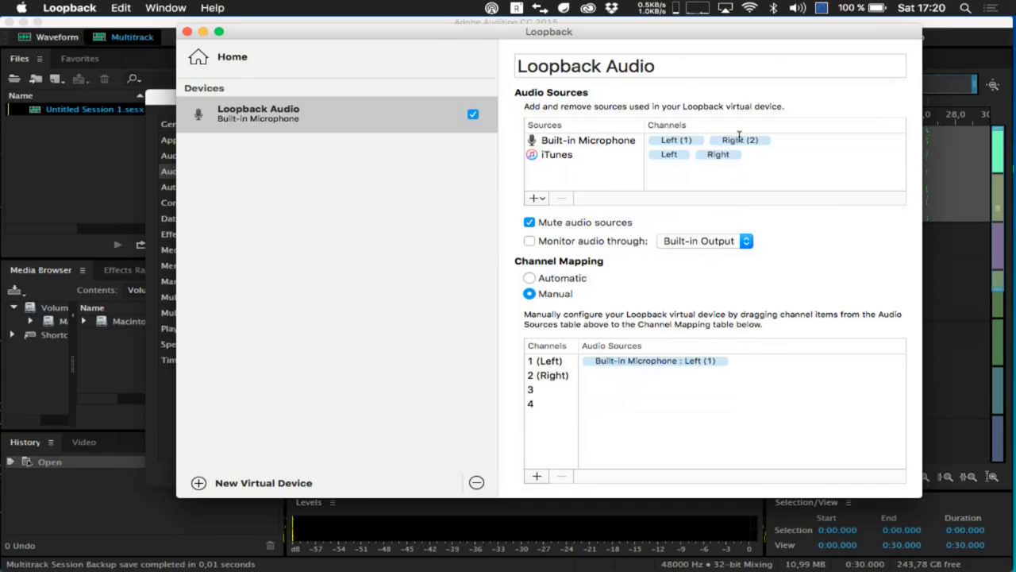
pyautogui.moveTo(740, 143); pyautogui.dragTo(627, 375)
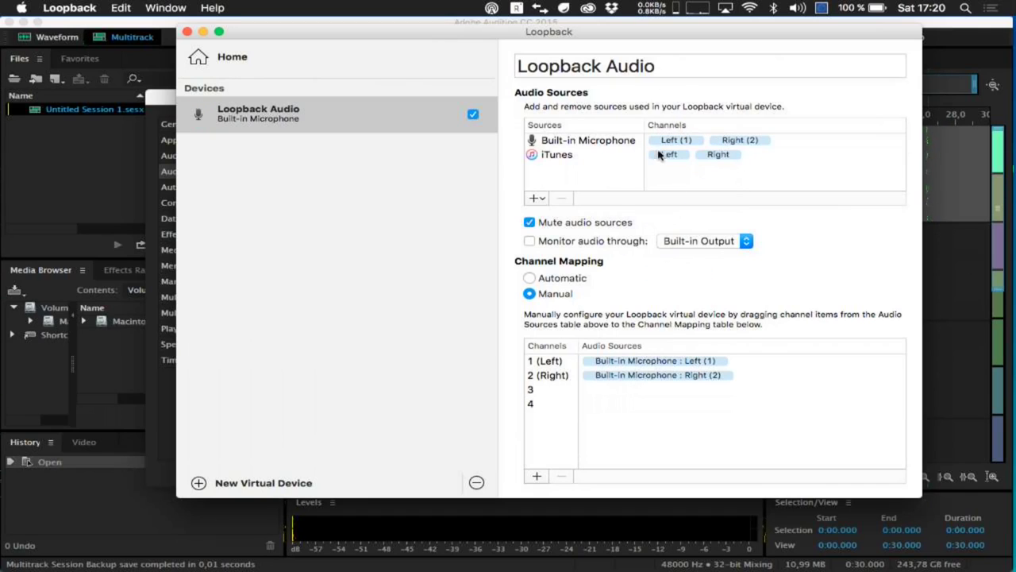
pyautogui.moveTo(669, 154); pyautogui.dragTo(599, 392)
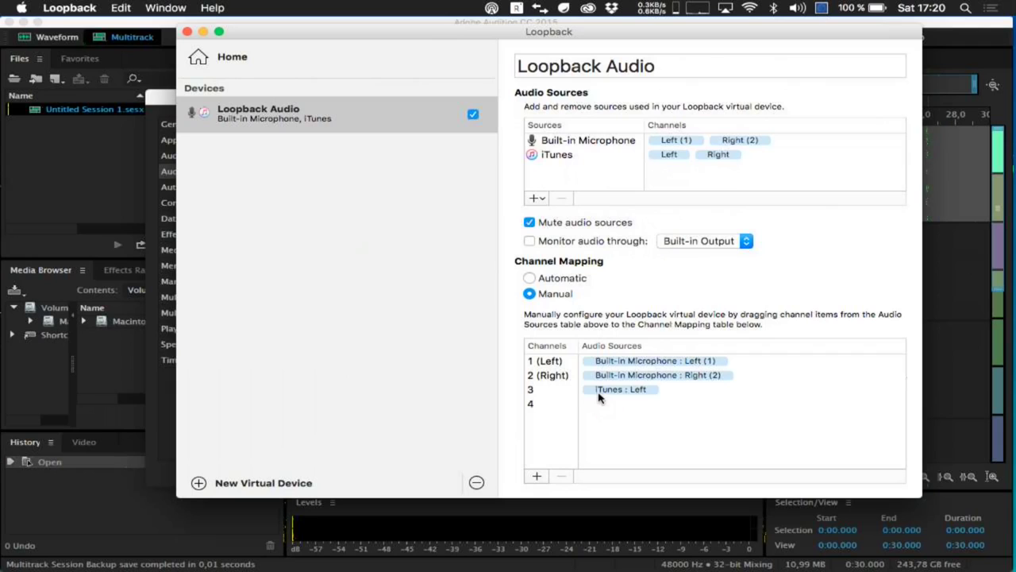
pyautogui.moveTo(722, 159); pyautogui.dragTo(623, 401)
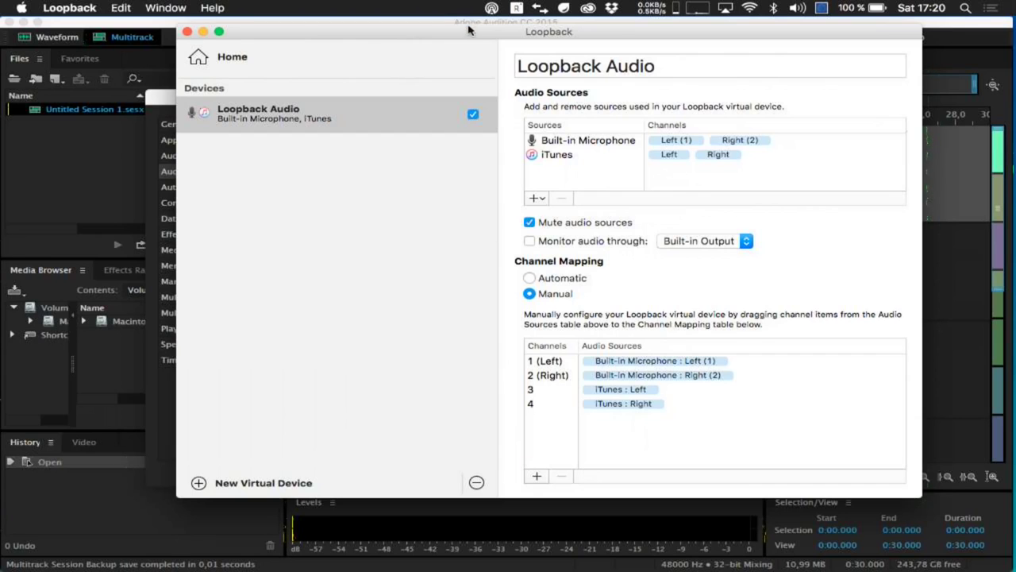
# Return to Adobe Audition, set the default audio input to Loopback Audio, accept the device change and apply the preferences
pyautogui.moveTo(464, 35); pyautogui.dragTo(425, 28)
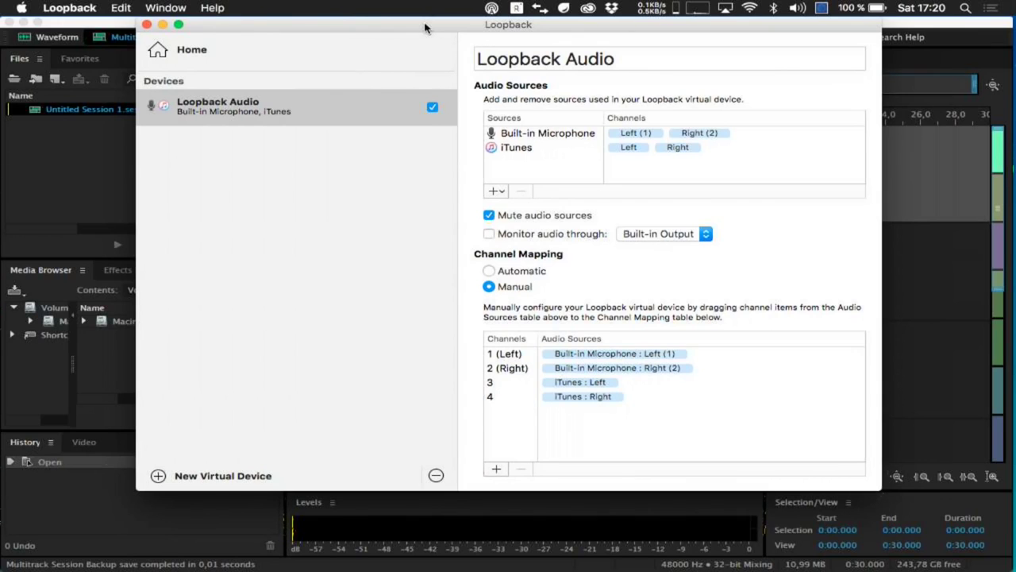
pyautogui.click(40, 202)
pyautogui.click(471, 174)
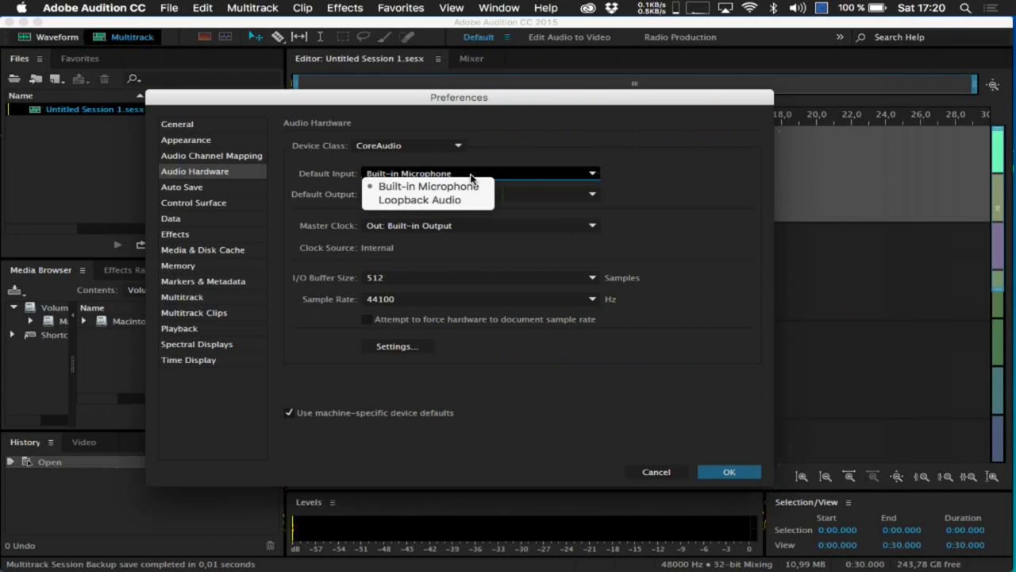
pyautogui.click(460, 199)
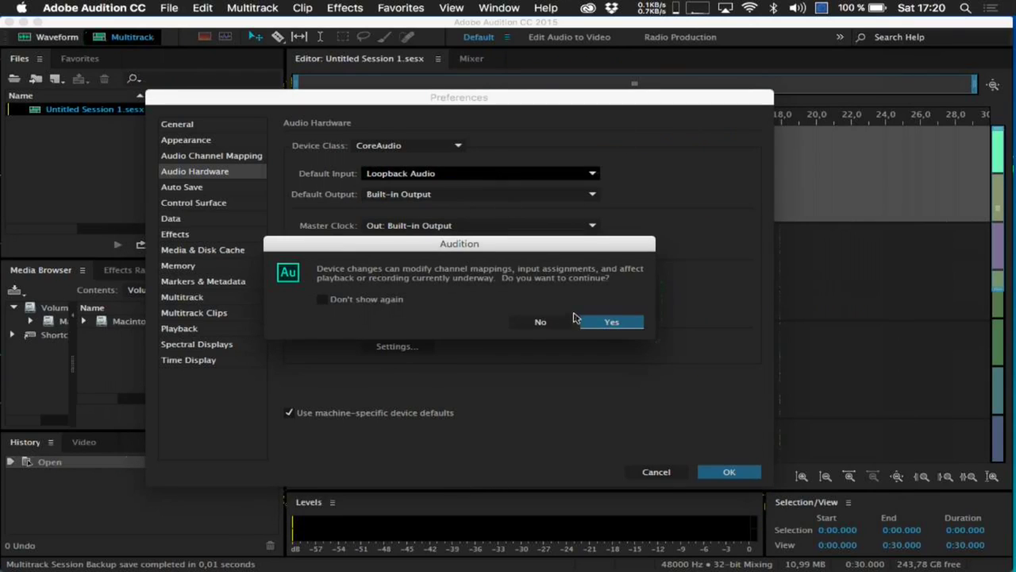
pyautogui.click(587, 322)
pyautogui.click(730, 473)
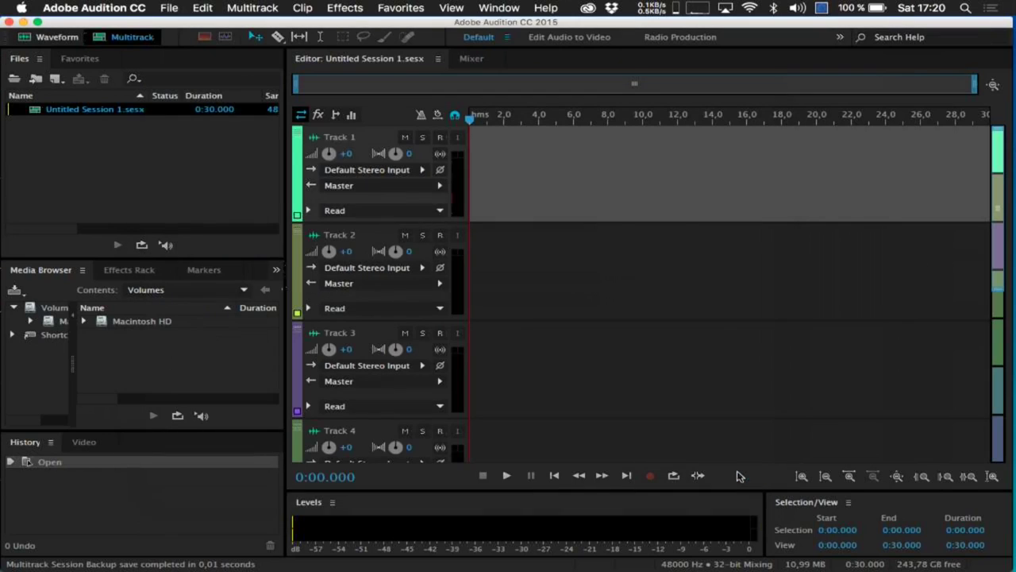
# Set Track 1's input to the mono channel [01M] Loopback Audio
pyautogui.click(416, 171)
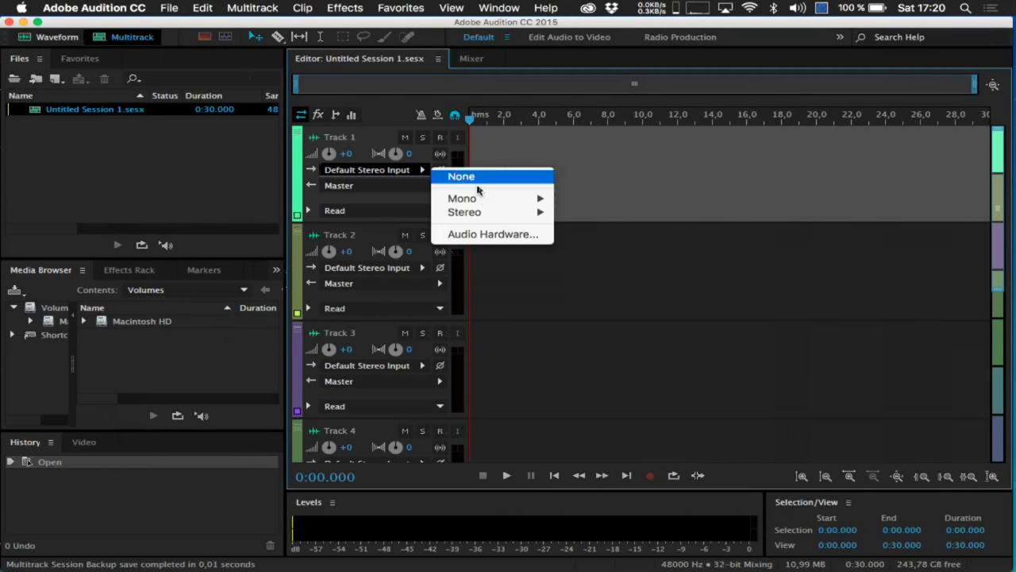
pyautogui.moveTo(477, 199)
pyautogui.click(628, 199)
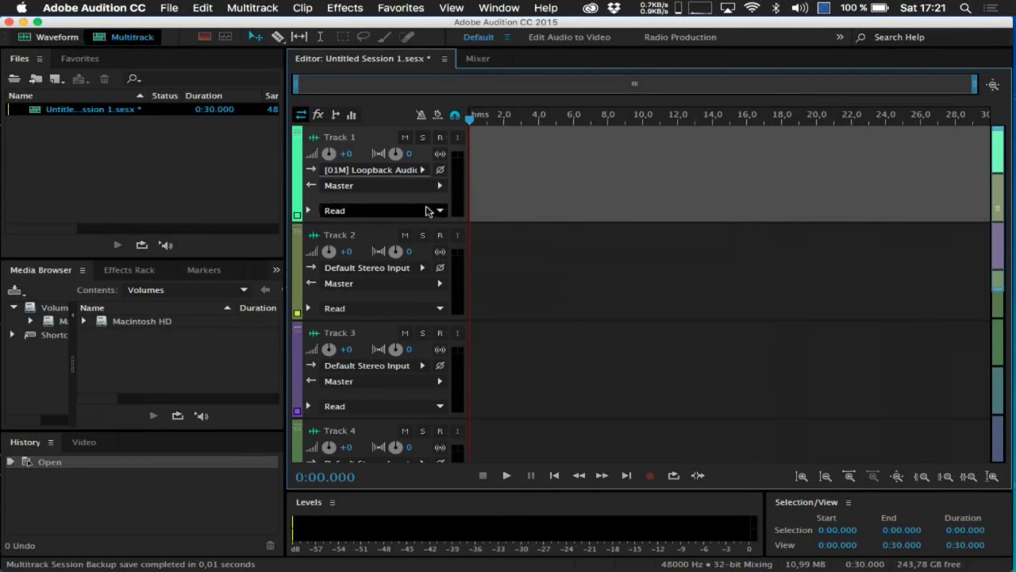
# Set Track 1's input to the stereo pair [01S] Loopback Audio: In 1
pyautogui.click(419, 171)
pyautogui.moveTo(525, 212)
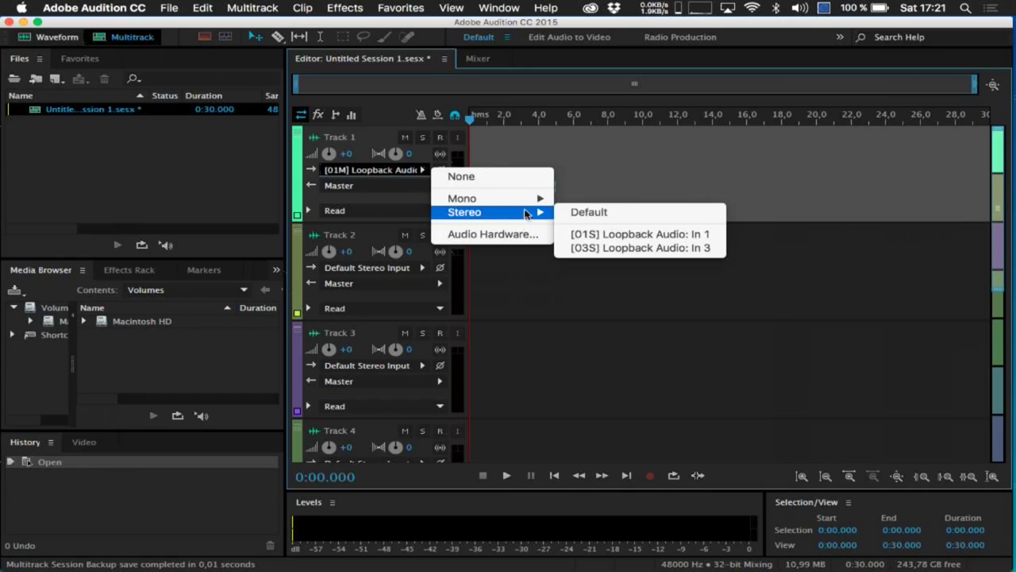
pyautogui.click(607, 234)
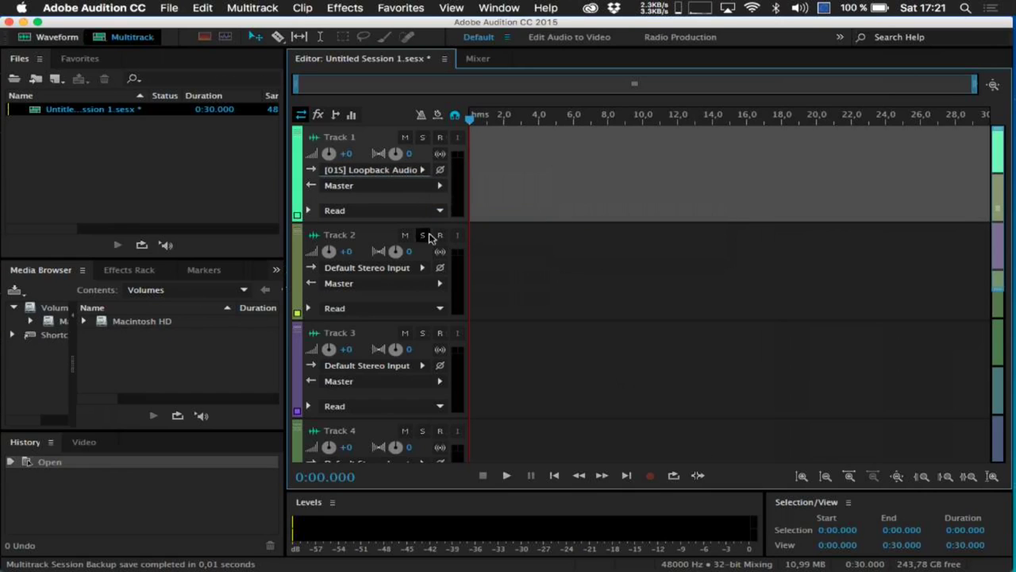
# Set Track 2's input to the stereo pair [03S] Loopback Audio: In 3
pyautogui.click(419, 268)
pyautogui.moveTo(499, 311)
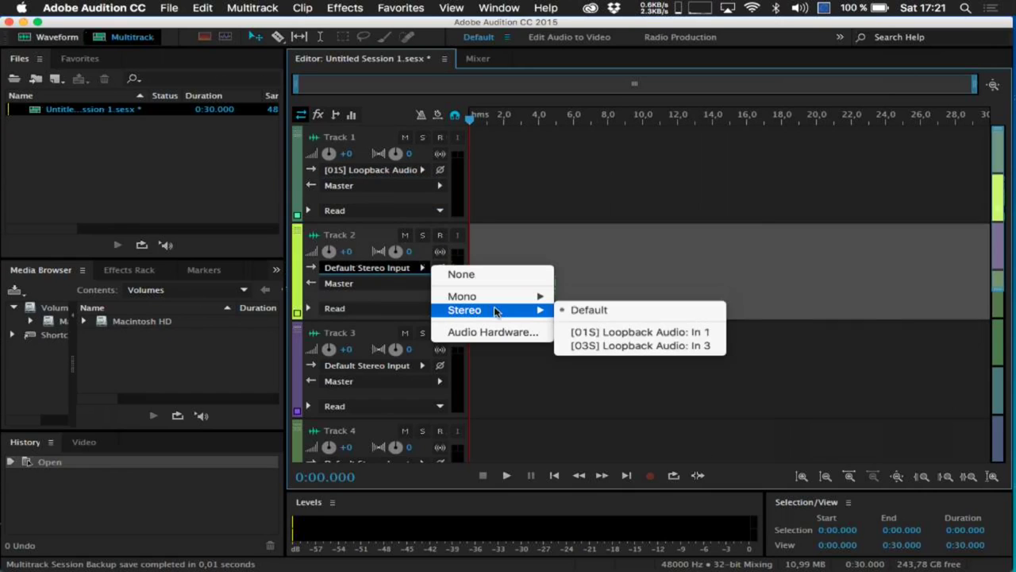
pyautogui.click(605, 347)
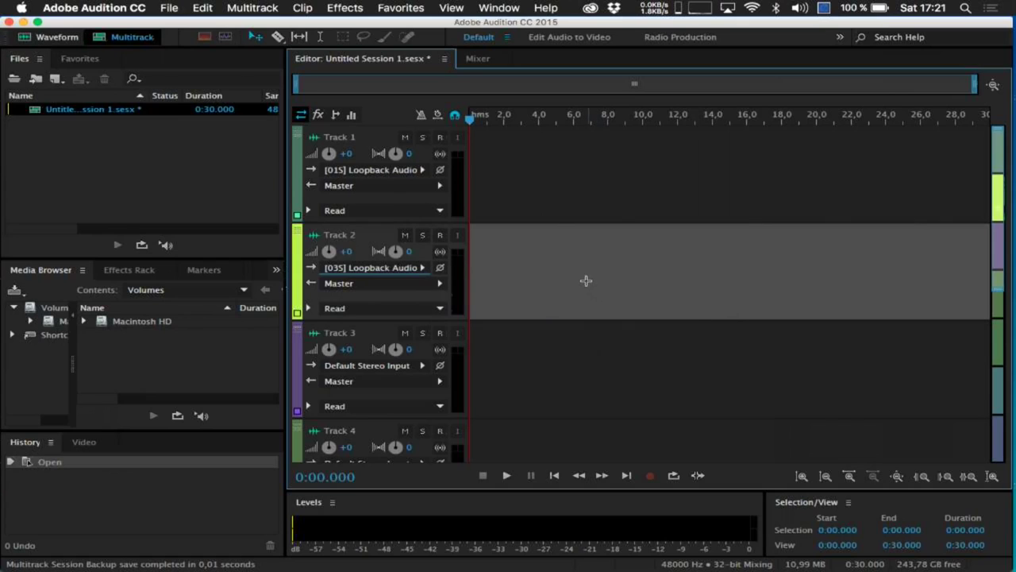
# Rename Track 2 to "itunes"
pyautogui.click(337, 237)
pyautogui.write('itunes')
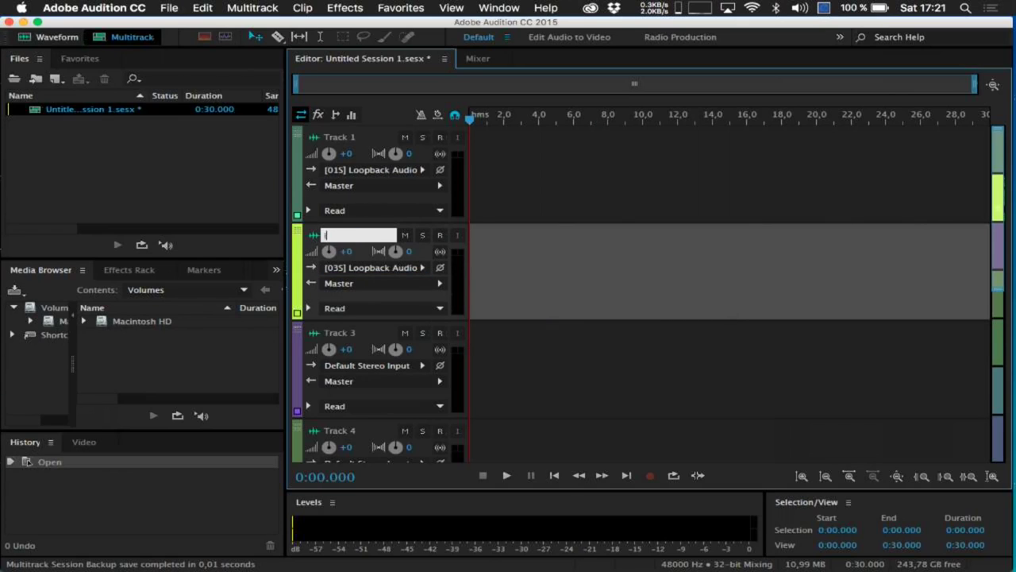
pyautogui.press('Return')
# Rename Track 1 to "mic"
pyautogui.click(330, 137)
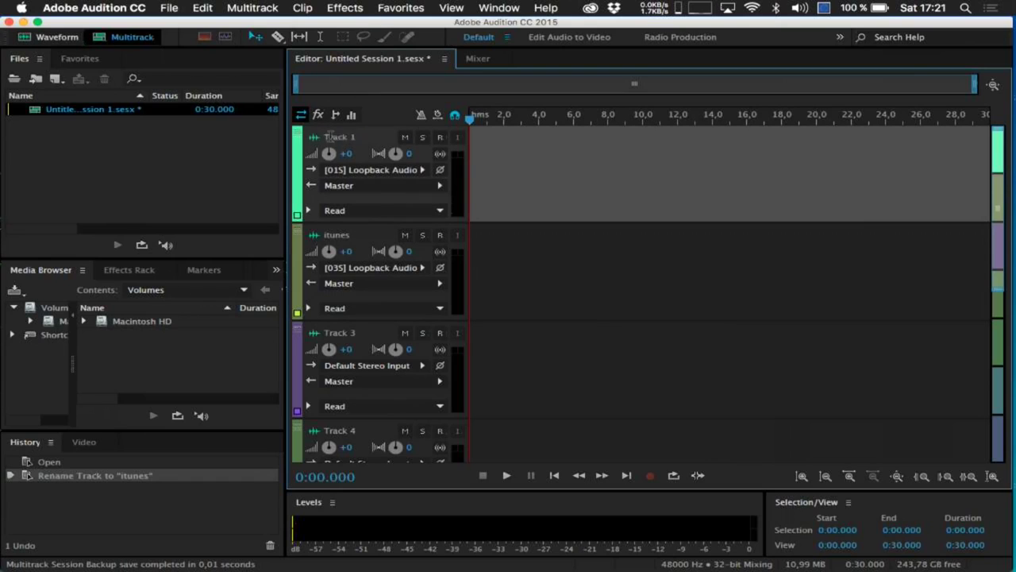
pyautogui.click(330, 136)
pyautogui.write('m')
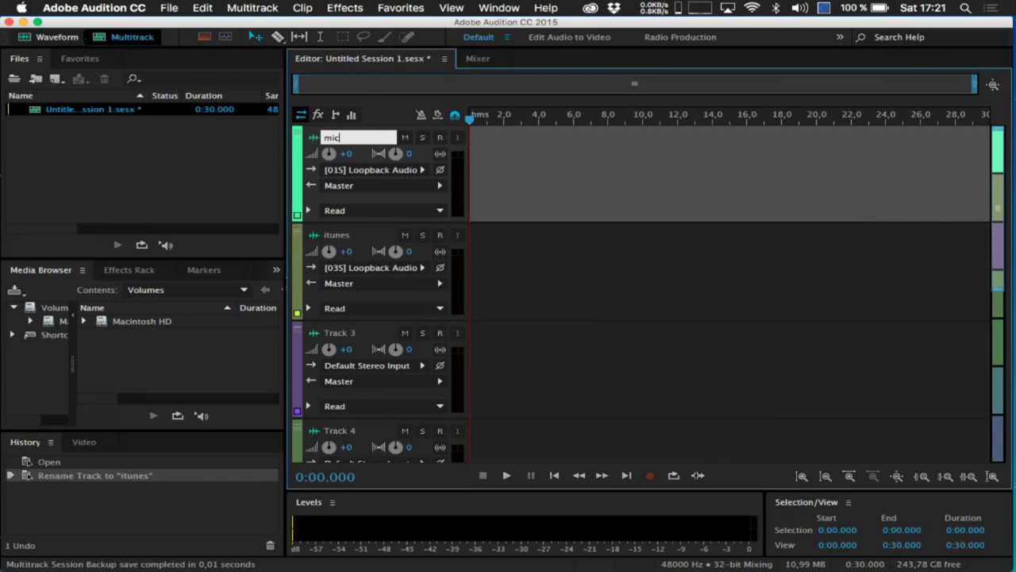
pyautogui.write('ic')
pyautogui.press('Return')
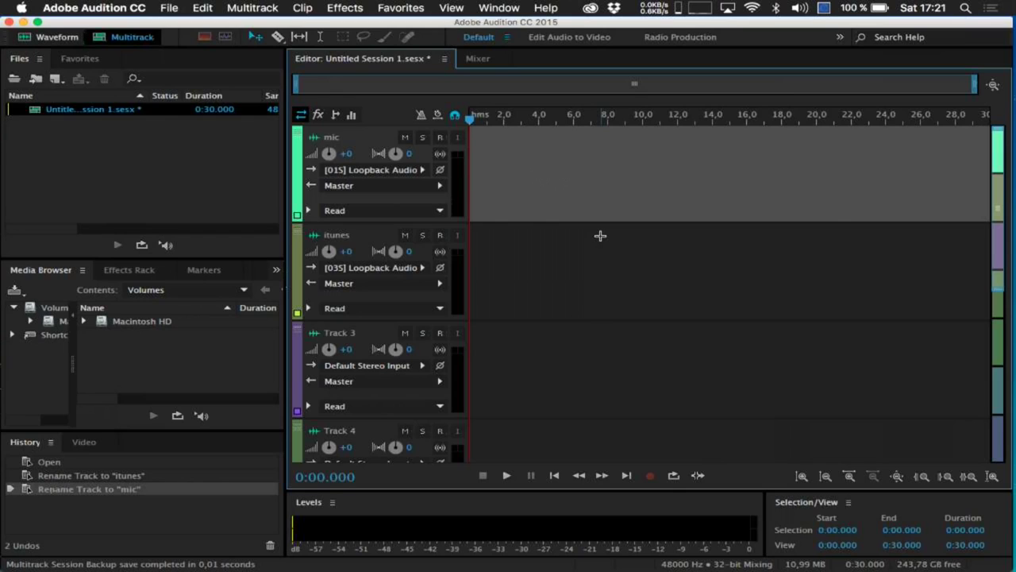
pyautogui.click(587, 324)
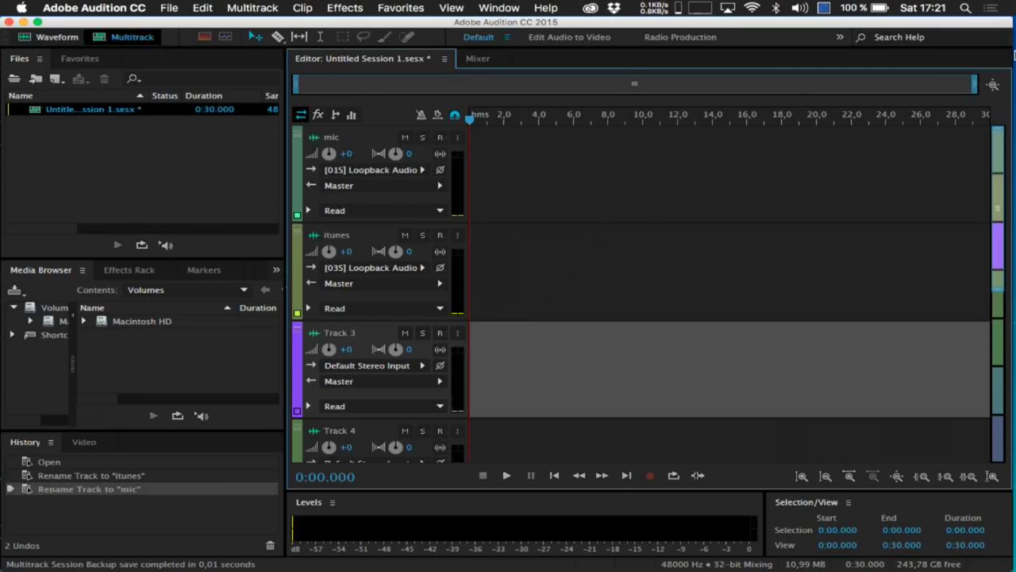
# From Finder's Audition Workshop folder, place Luftpost Südafrika_L.flac on the mic track and Luftpost Südafrika_R.flac on the itunes track, both starting at 0:00
pyautogui.moveTo(1014, 52)
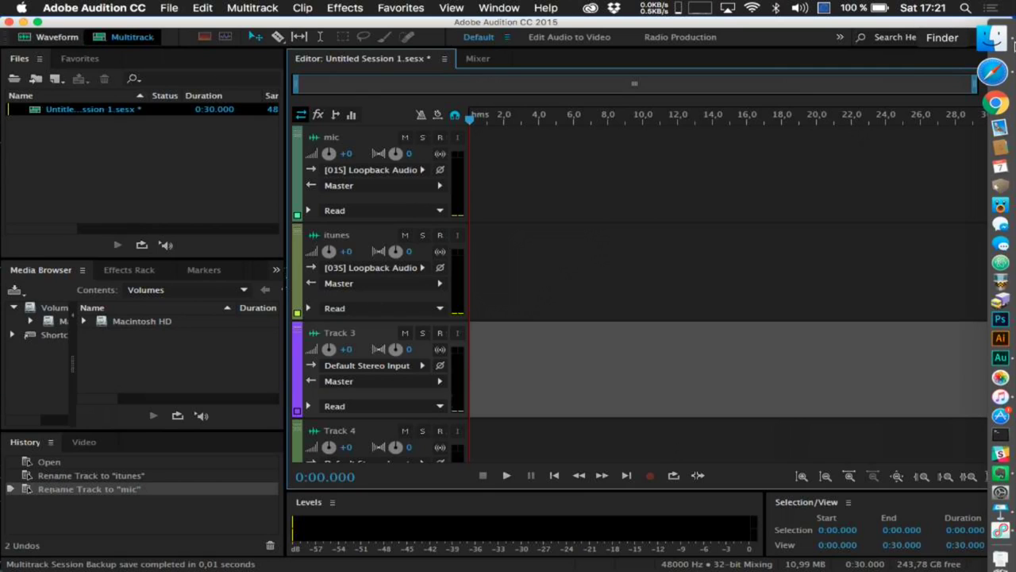
pyautogui.click(996, 38)
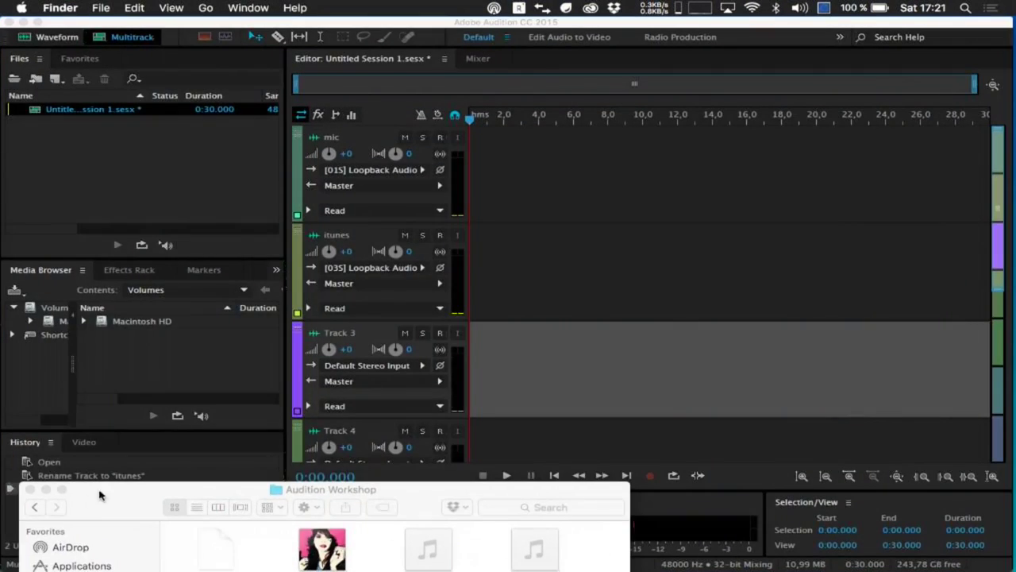
pyautogui.moveTo(99, 496); pyautogui.dragTo(102, 216)
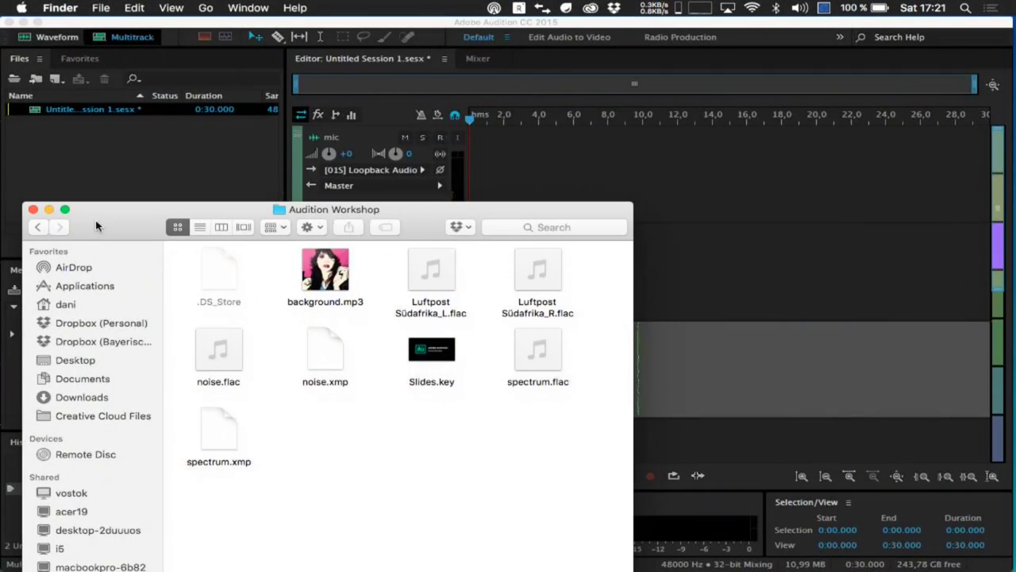
pyautogui.moveTo(431, 274); pyautogui.dragTo(444, 145)
pyautogui.moveTo(421, 220); pyautogui.dragTo(317, 238)
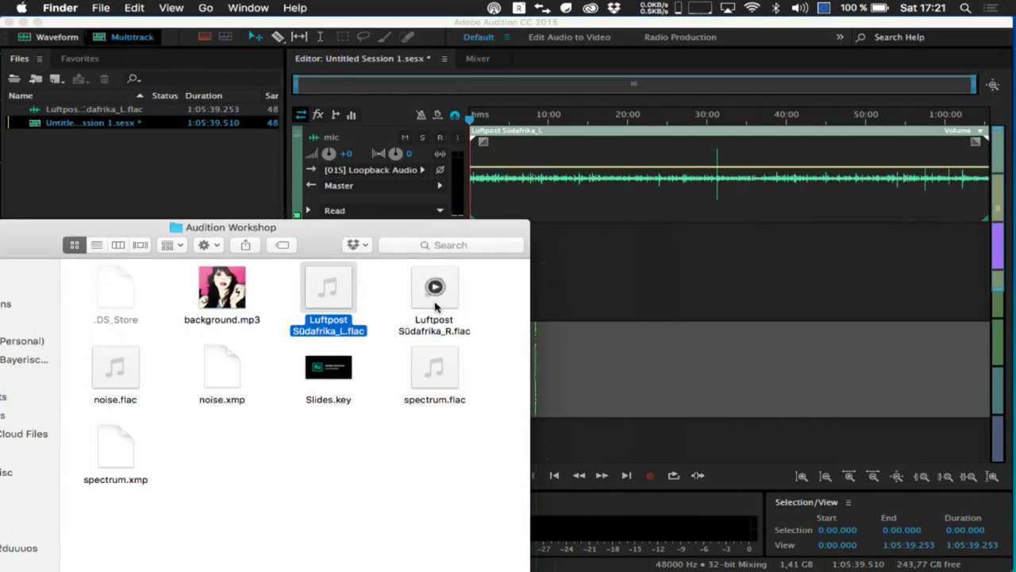
pyautogui.moveTo(436, 309); pyautogui.dragTo(642, 238)
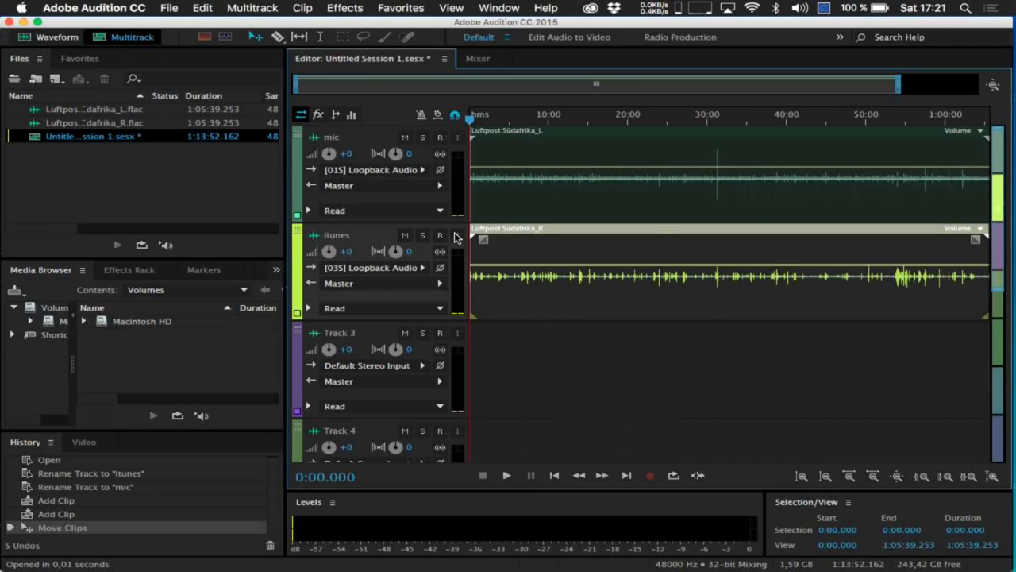
# Split the Luftpost Südafrika_L clip on the mic track with the Razor at about 0:30
pyautogui.moveTo(897, 83); pyautogui.dragTo(315, 97)
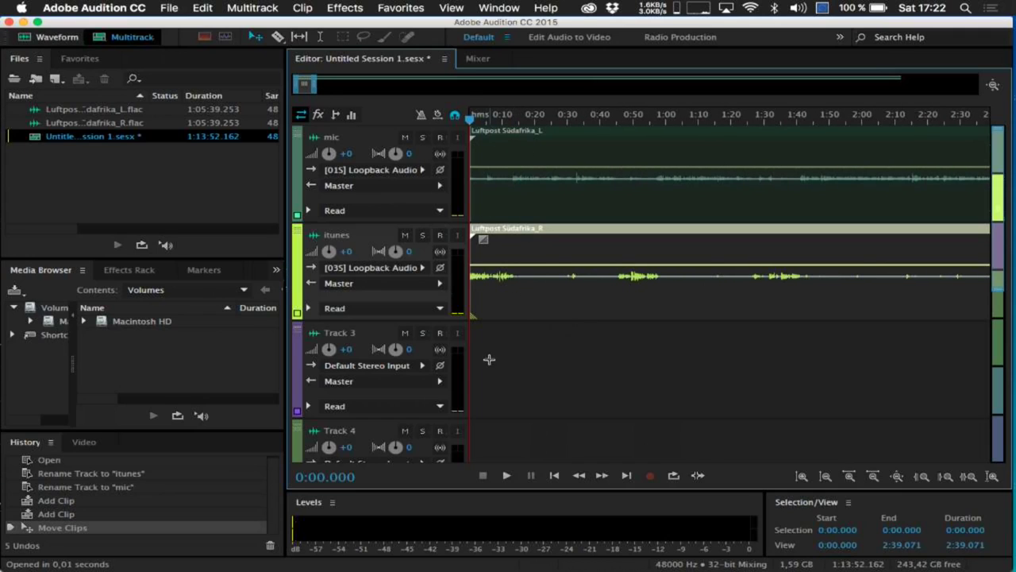
pyautogui.moveTo(561, 140)
pyautogui.mouseDown()
pyautogui.moveTo(585, 141)
pyautogui.moveTo(542, 138)
pyautogui.mouseUp()
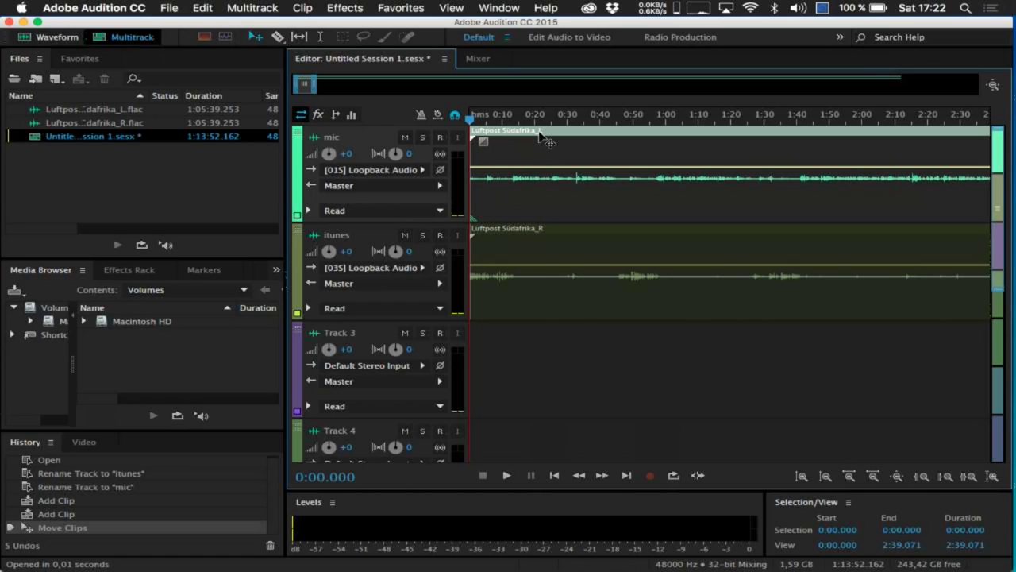
pyautogui.press('r')
pyautogui.click(566, 143)
# Split the mic clip at about 1:05 and 1:42, and cut through both tracks at about 1:23
pyautogui.click(681, 141)
pyautogui.click(802, 143)
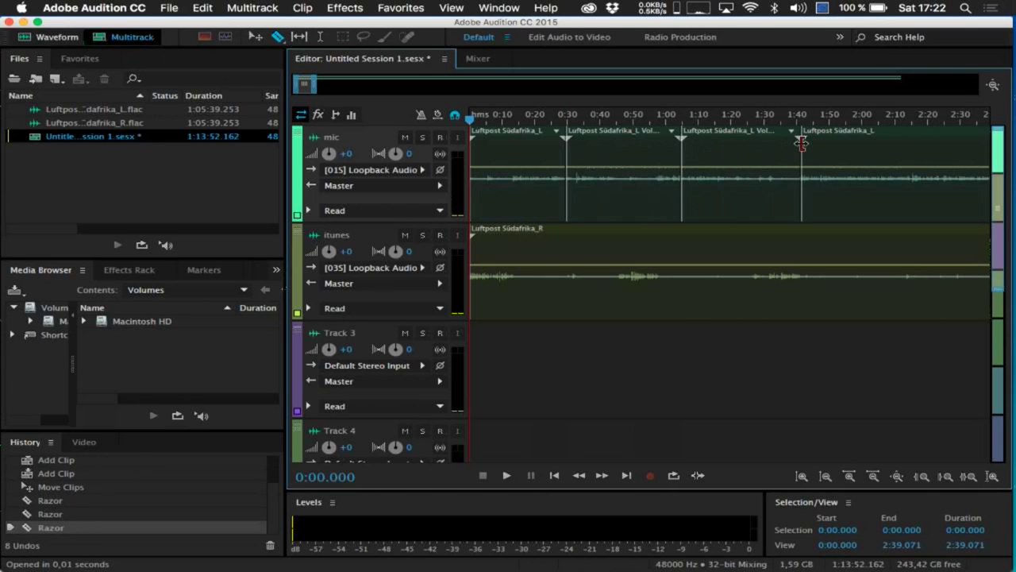
pyautogui.keyDown('shift'); pyautogui.click(742, 145); pyautogui.keyUp('shift')
# Select all clips after the 1:23 cut on both tracks and shift them together to start at about 1:42
pyautogui.press('v')
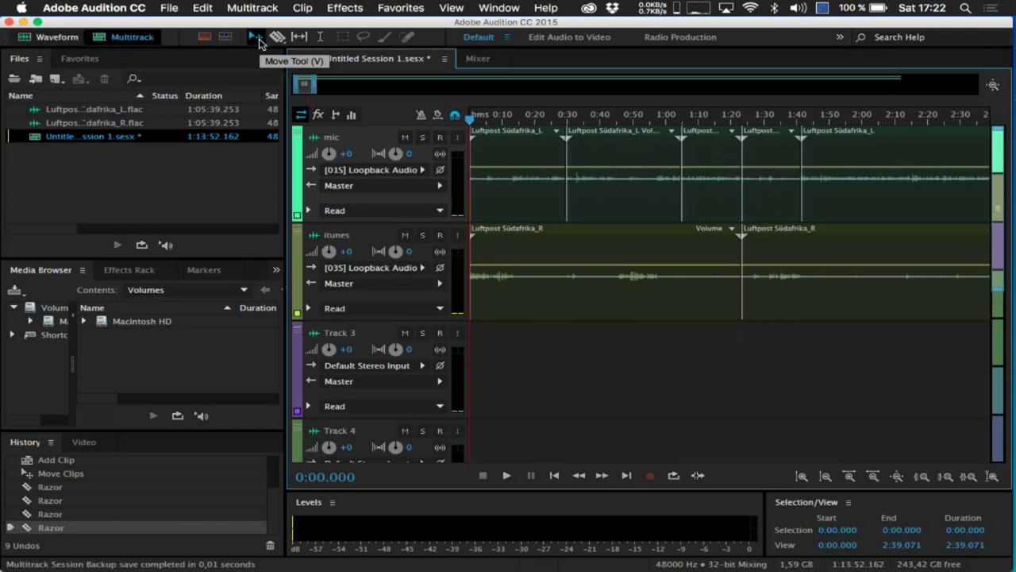
pyautogui.click(603, 392)
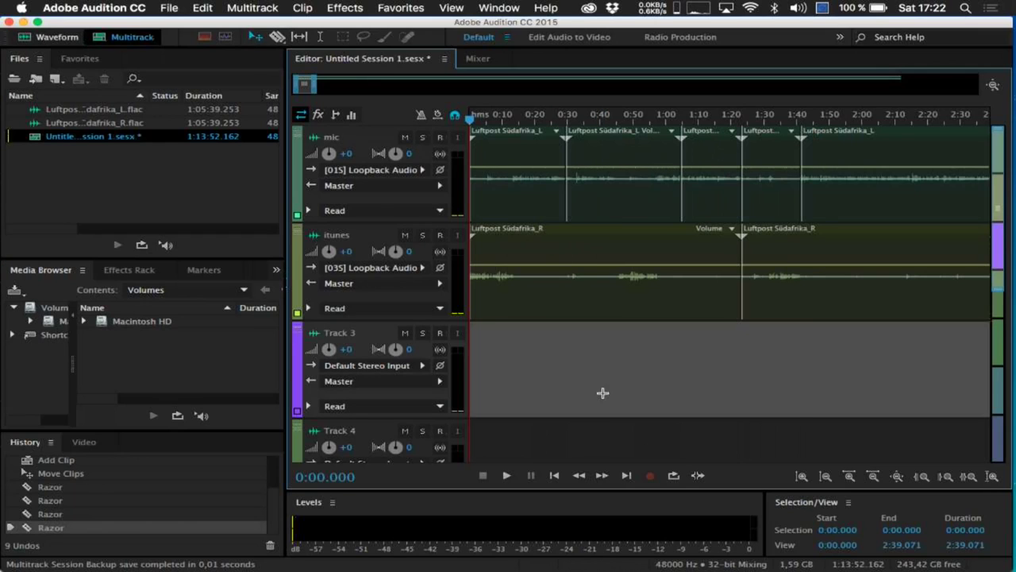
pyautogui.moveTo(812, 357); pyautogui.dragTo(828, 135)
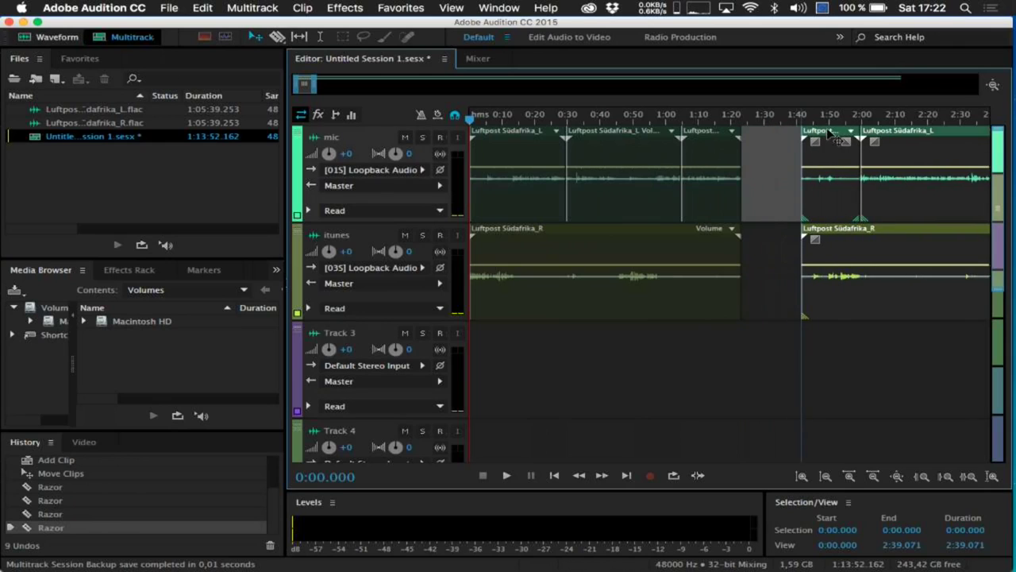
pyautogui.click(775, 162)
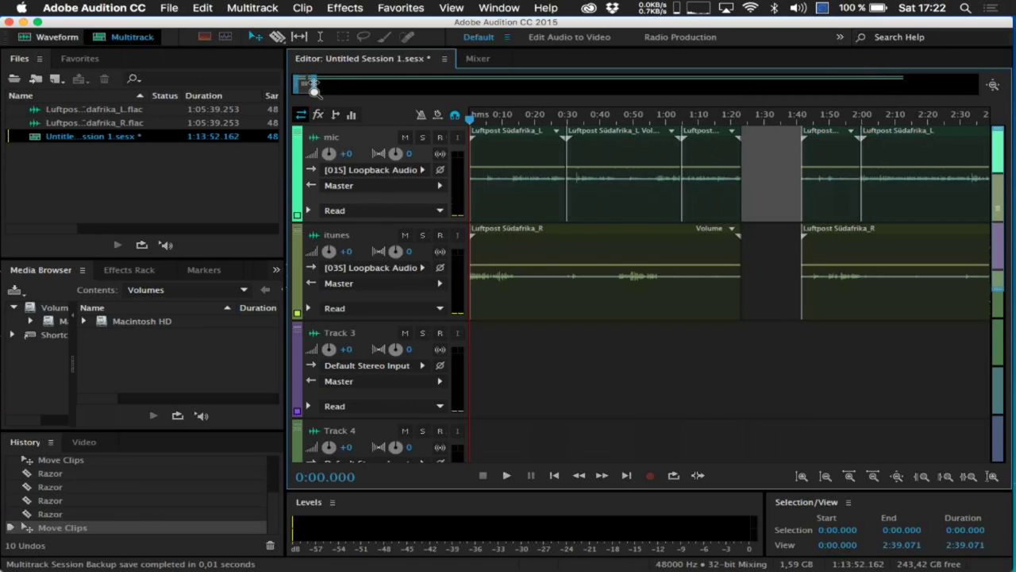
# Undo the clip shift, the cut through both tracks and the last two cuts in the mic clip
pyautogui.scroll(1, 312, 85)
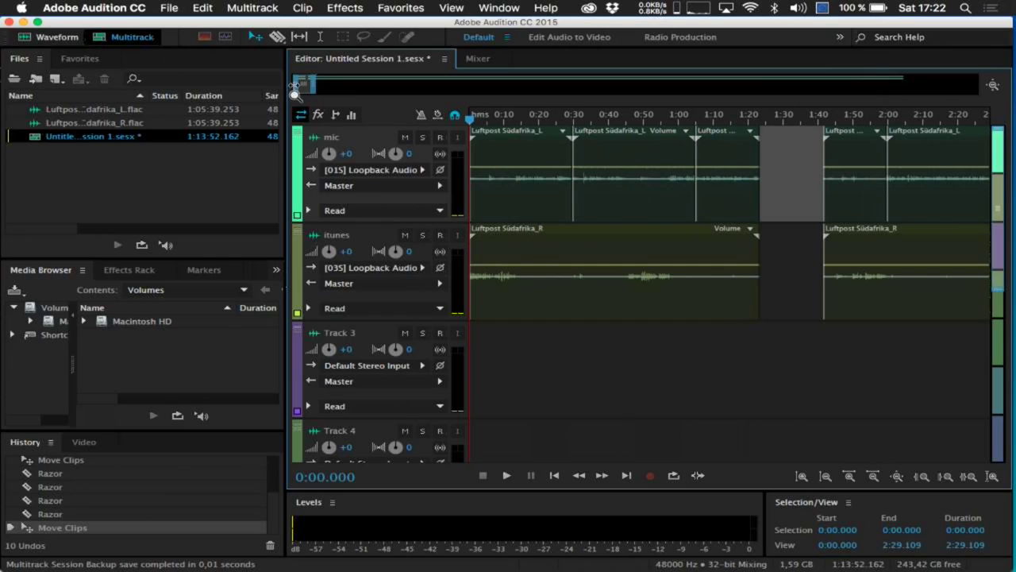
pyautogui.moveTo(295, 85); pyautogui.dragTo(303, 89)
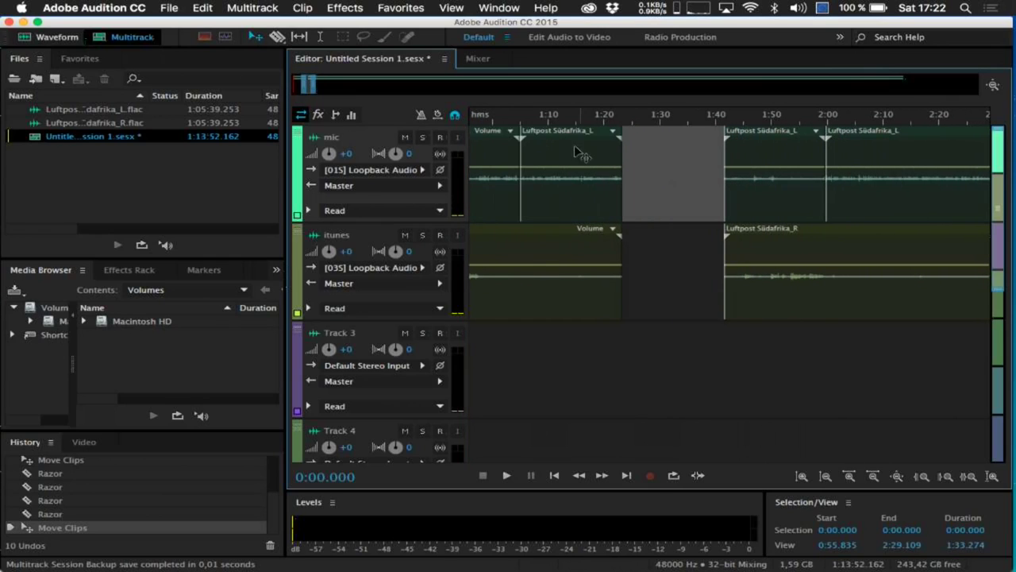
pyautogui.moveTo(577, 142)
pyautogui.mouseDown()
pyautogui.moveTo(592, 142)
pyautogui.moveTo(577, 141)
pyautogui.mouseUp()
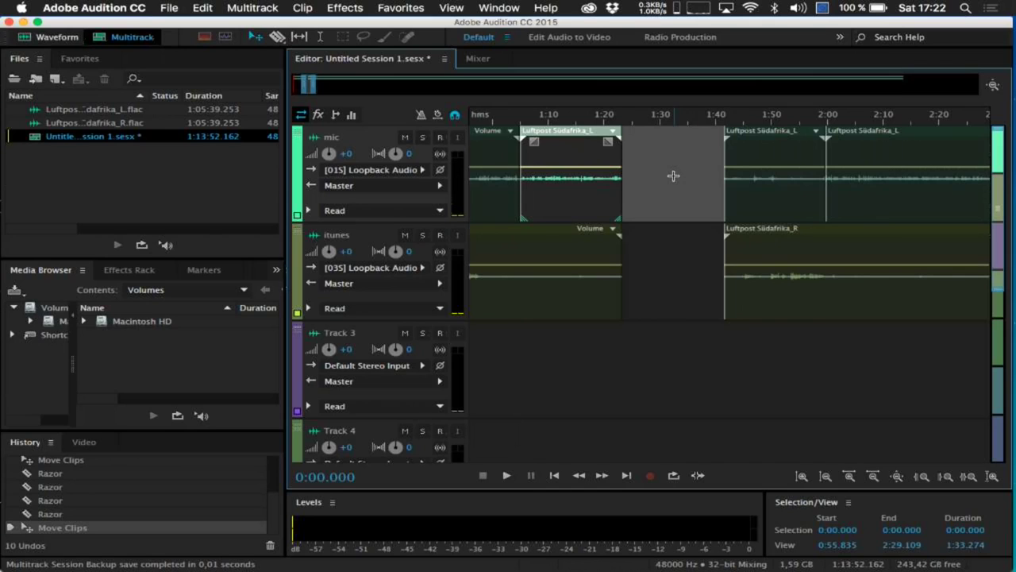
pyautogui.press('super+z')
pyautogui.press('super+z')
pyautogui.press('super+z')
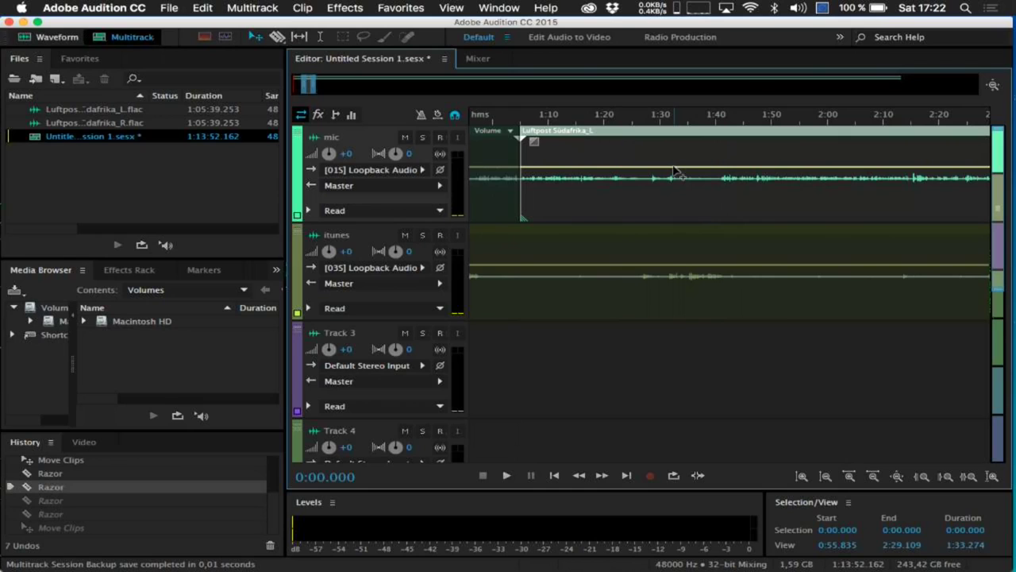
pyautogui.press('super+z')
# Cut through the clips on both the mic and itunes tracks at about 1:22
pyautogui.press('r')
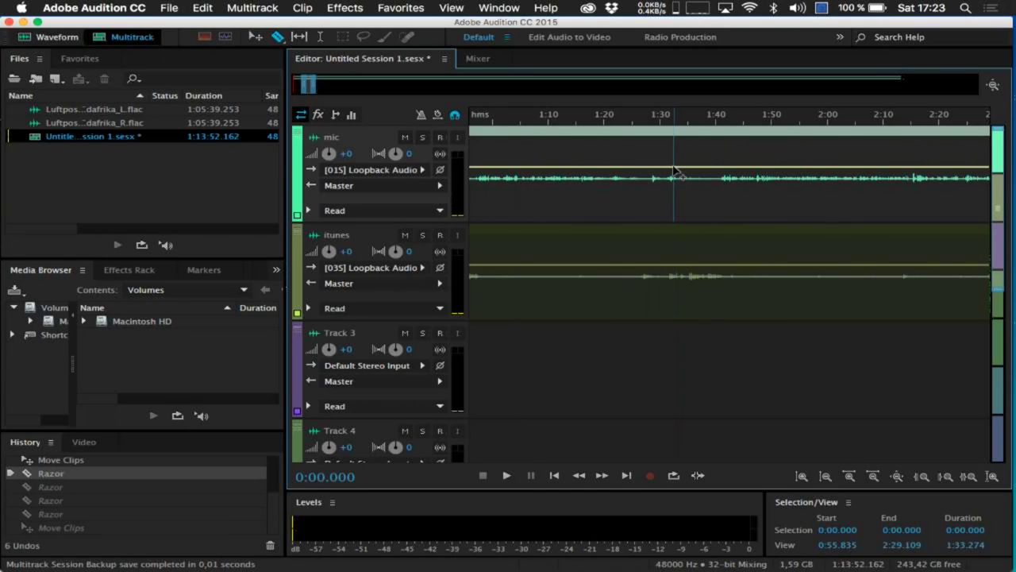
pyautogui.click(617, 176)
pyautogui.press('v')
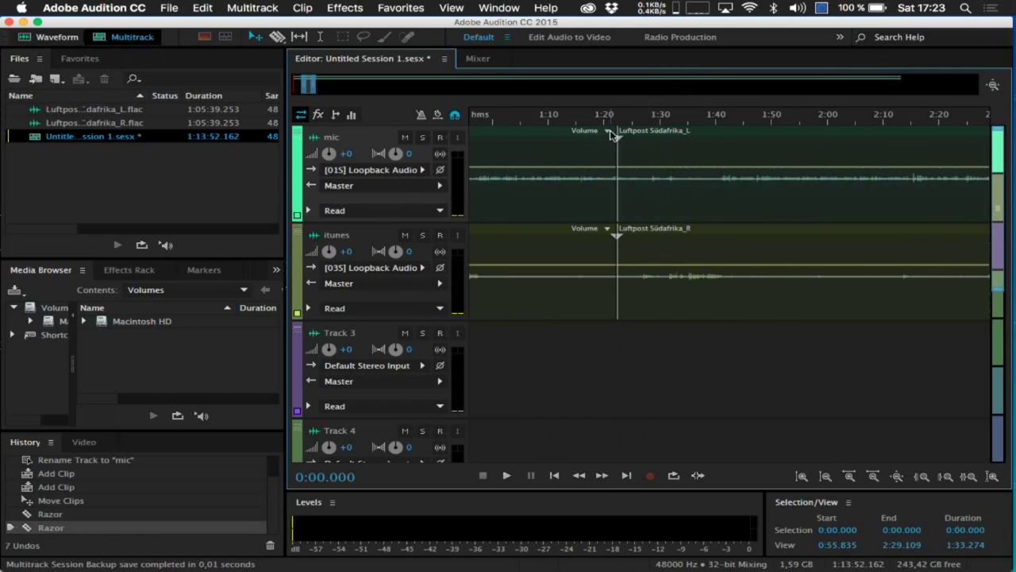
# Split only the mic clip at about 1:38 and delete the piece between 1:22 and that cut
pyautogui.click(690, 132)
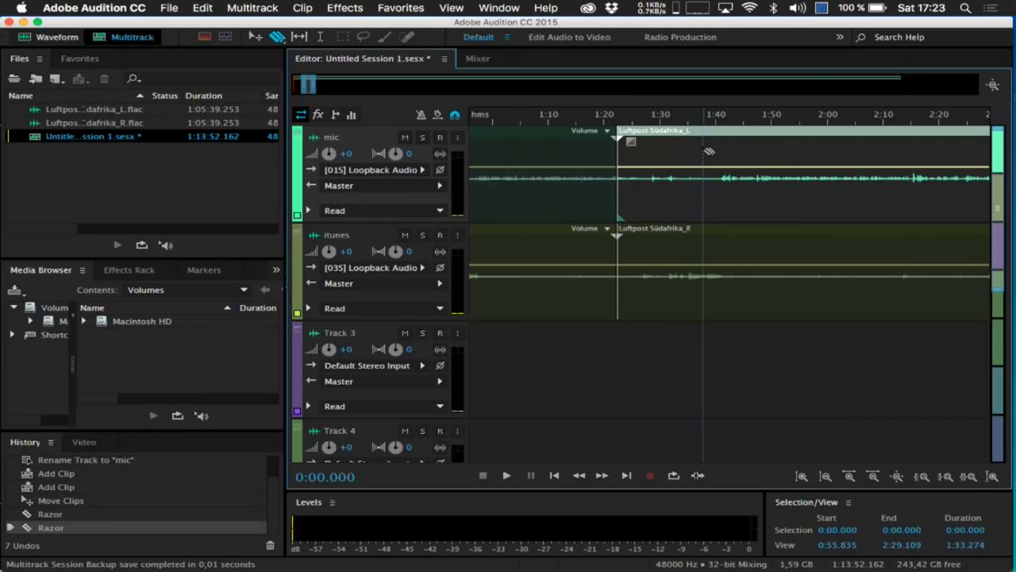
pyautogui.click(703, 145)
pyautogui.press('v')
pyautogui.click(666, 146)
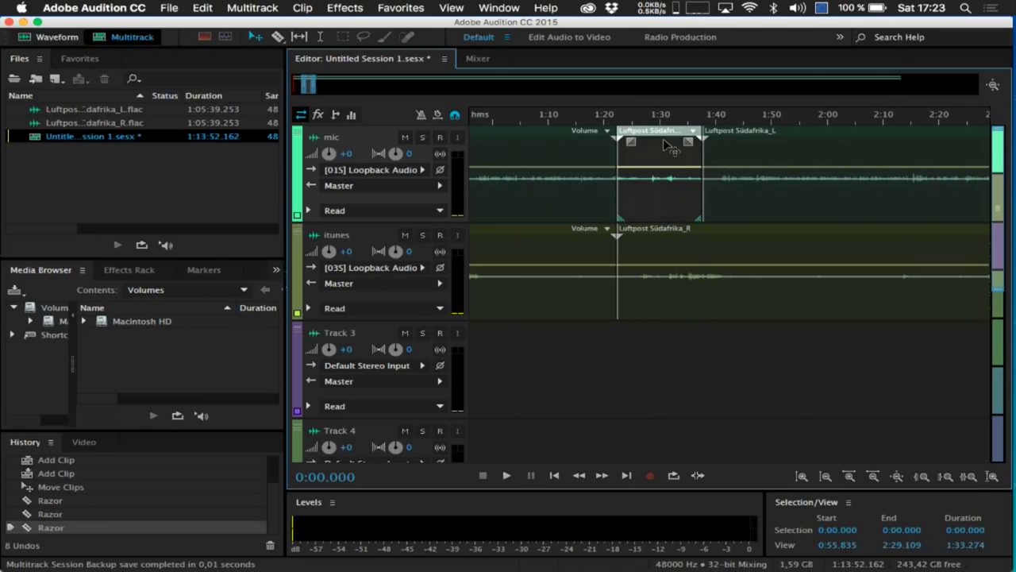
pyautogui.press('Delete')
# Undo the clip deletion and the 1:38 cut on the mic track
pyautogui.press('super+z')
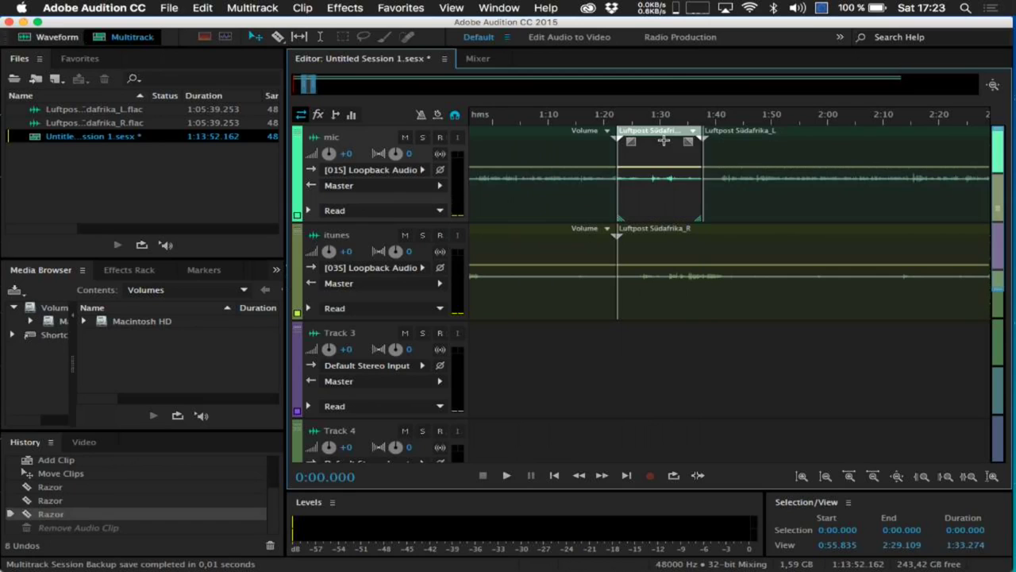
pyautogui.press('super+z')
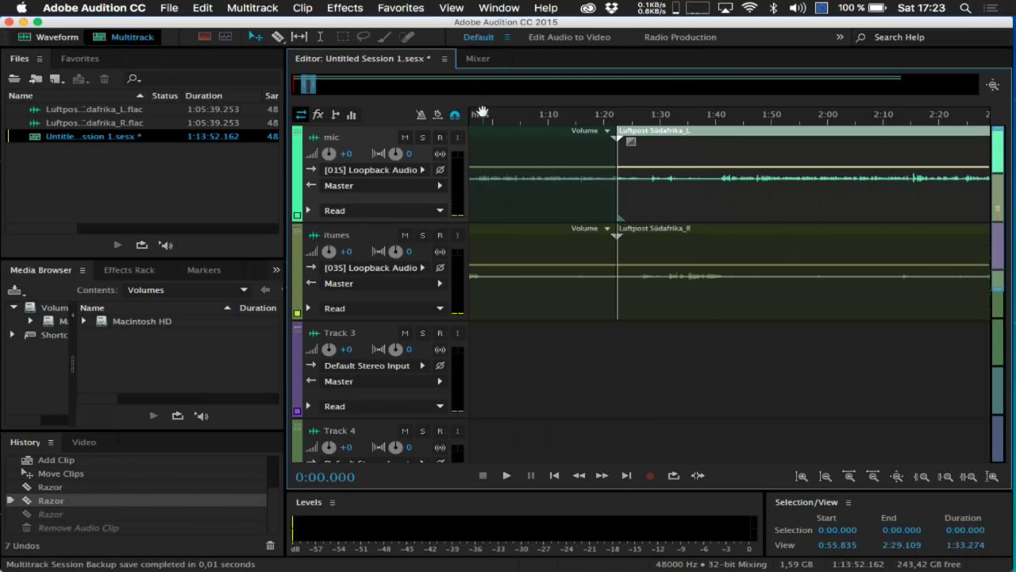
# Slide the second itunes clip about one second over the first to form a crossfade, and move it back flush with the 1:22 cut
pyautogui.moveTo(653, 236); pyautogui.dragTo(645, 237)
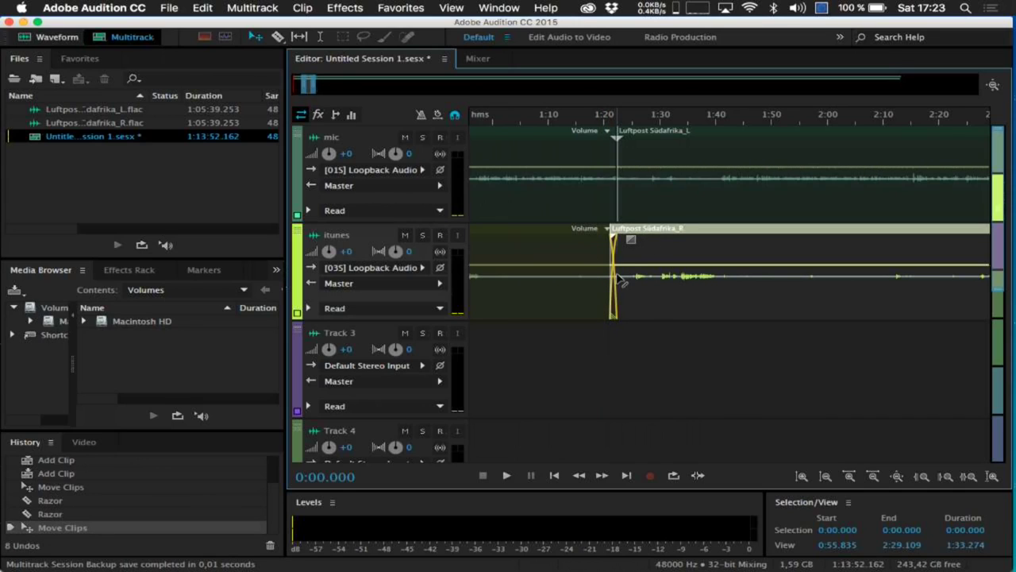
pyautogui.moveTo(313, 88); pyautogui.dragTo(304, 93)
pyautogui.hscroll(10, 714, 290)
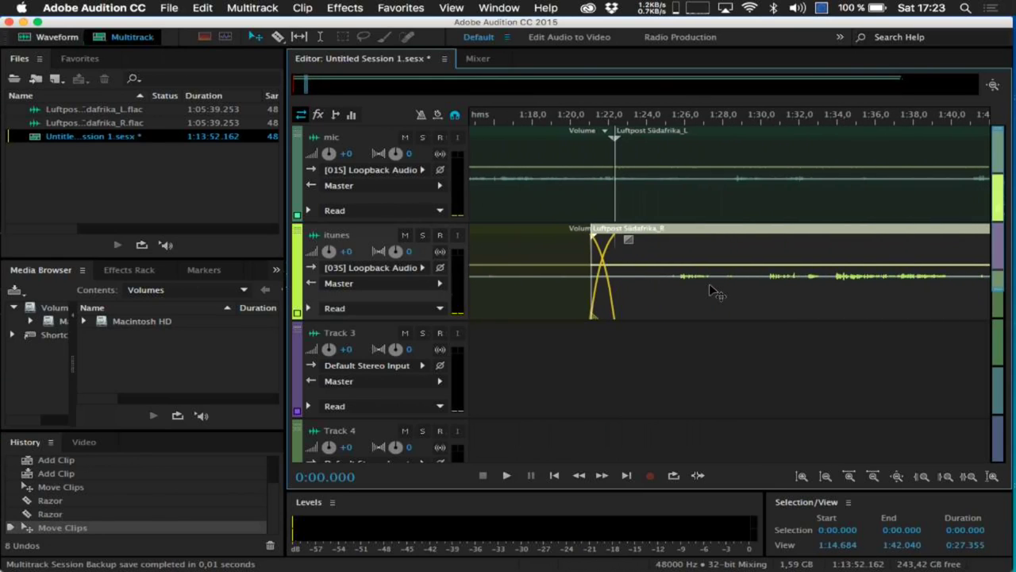
pyautogui.moveTo(656, 233); pyautogui.dragTo(685, 234)
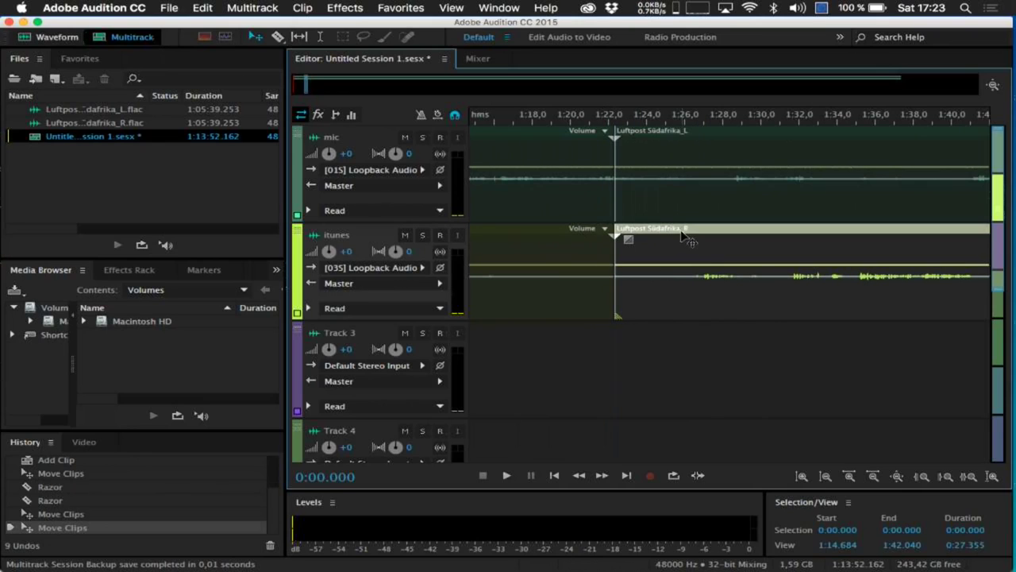
# Select the clips after the 1:22 cut on both tracks, shift them together to about 1:24 and return them to the cut
pyautogui.moveTo(660, 367); pyautogui.dragTo(704, 144)
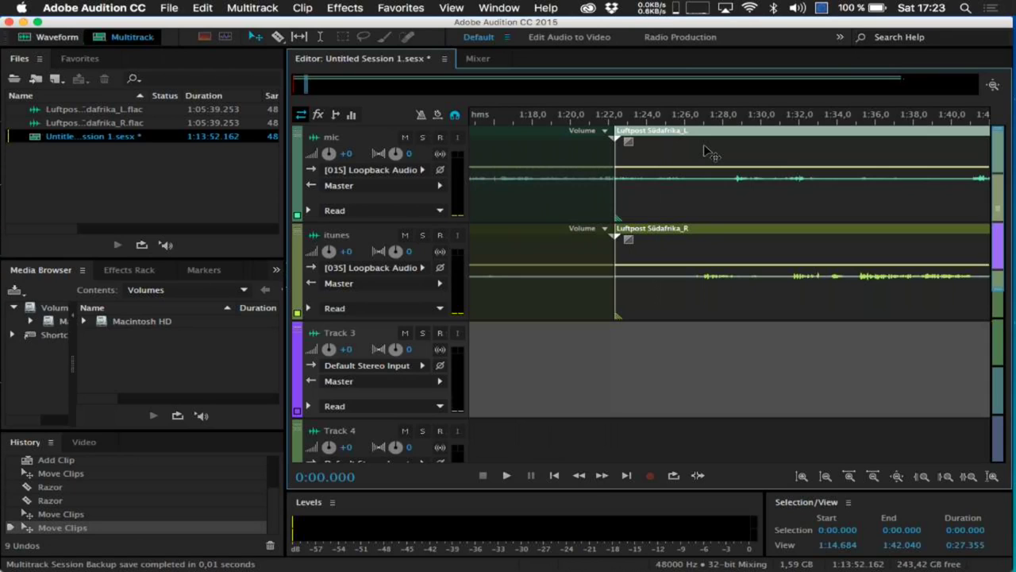
pyautogui.moveTo(704, 144); pyautogui.dragTo(734, 141)
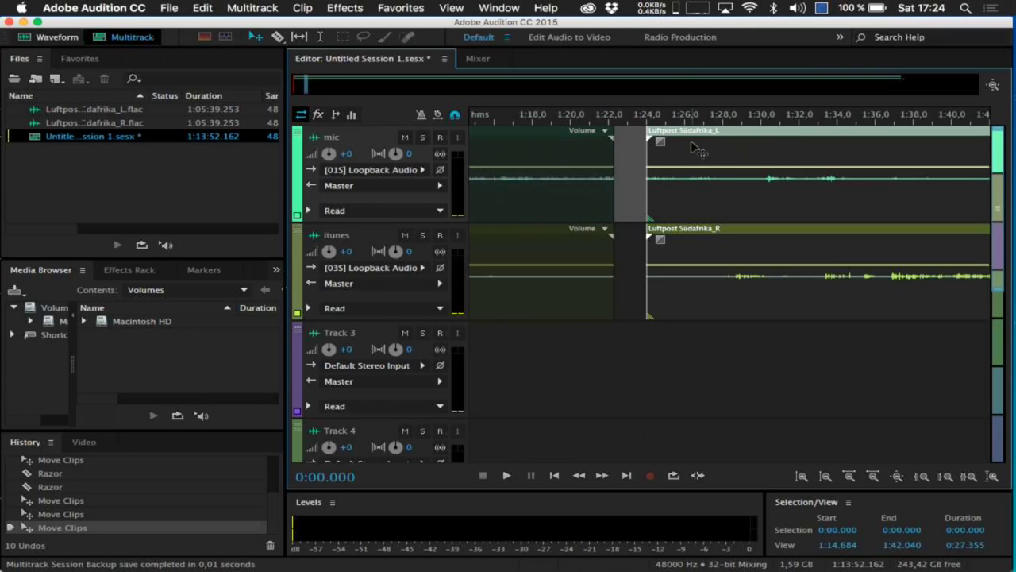
pyautogui.moveTo(700, 139); pyautogui.dragTo(678, 136)
# Undo all clip moves made since the 1:22 cut, and the cut through both tracks itself
pyautogui.press('super+z')
pyautogui.press('super+z')
pyautogui.press('super+z')
pyautogui.press('super+z')
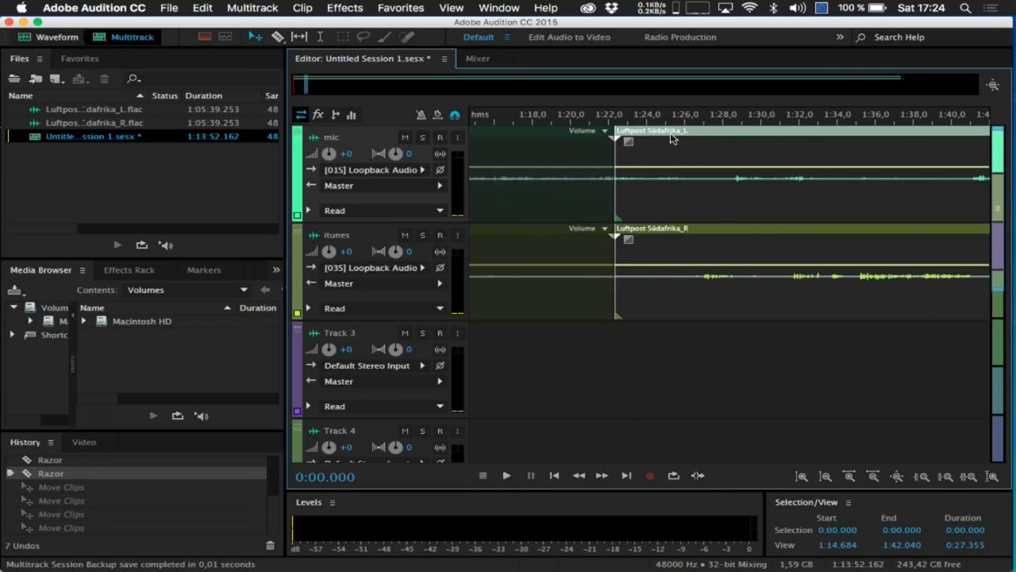
pyautogui.press('super+z')
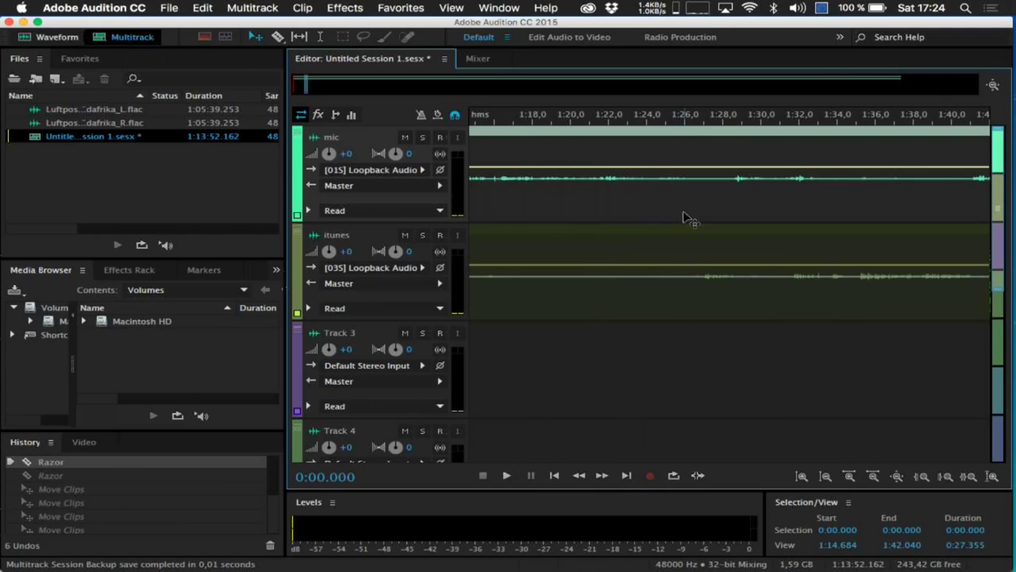
pyautogui.moveTo(304, 84); pyautogui.dragTo(262, 87)
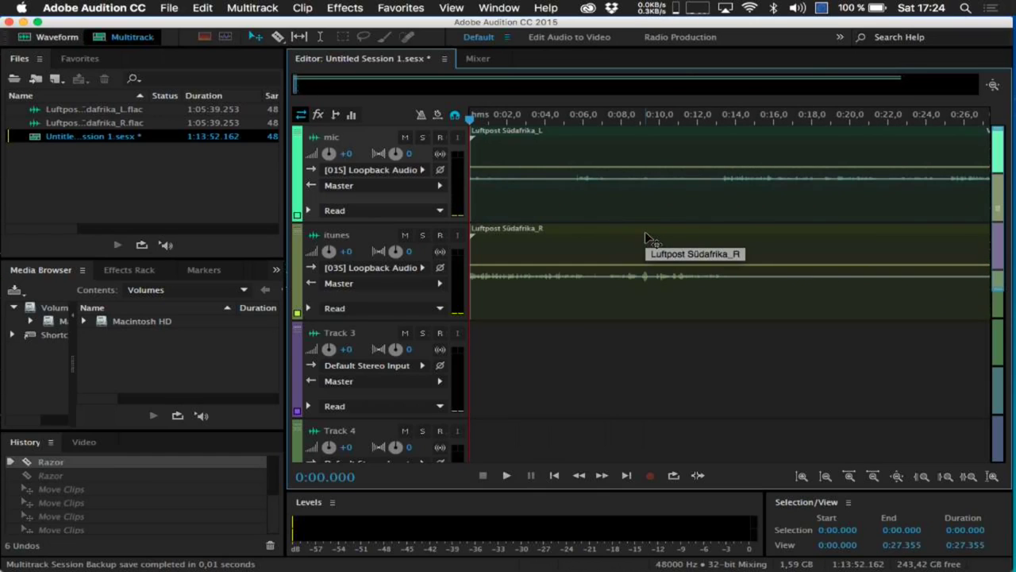
# Check which output and input devices the system's sound settings use, leaving them as they are
pyautogui.click(797, 8)
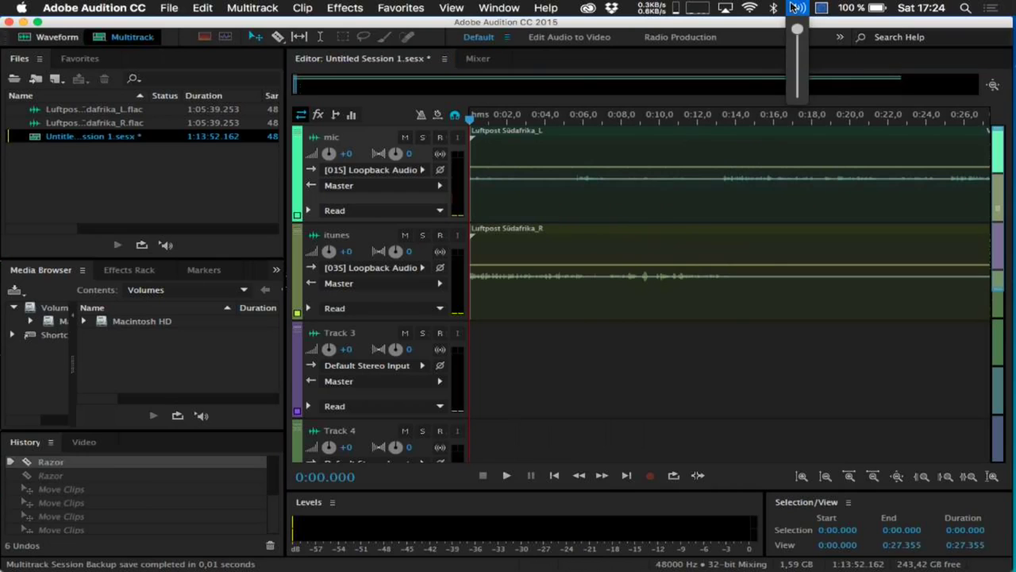
pyautogui.click(794, 8)
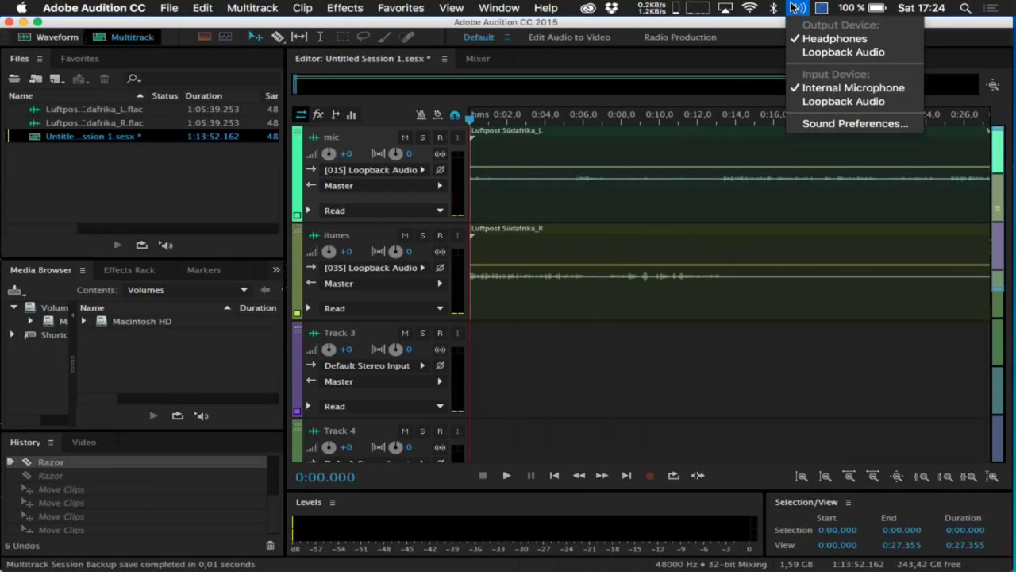
pyautogui.click(566, 385)
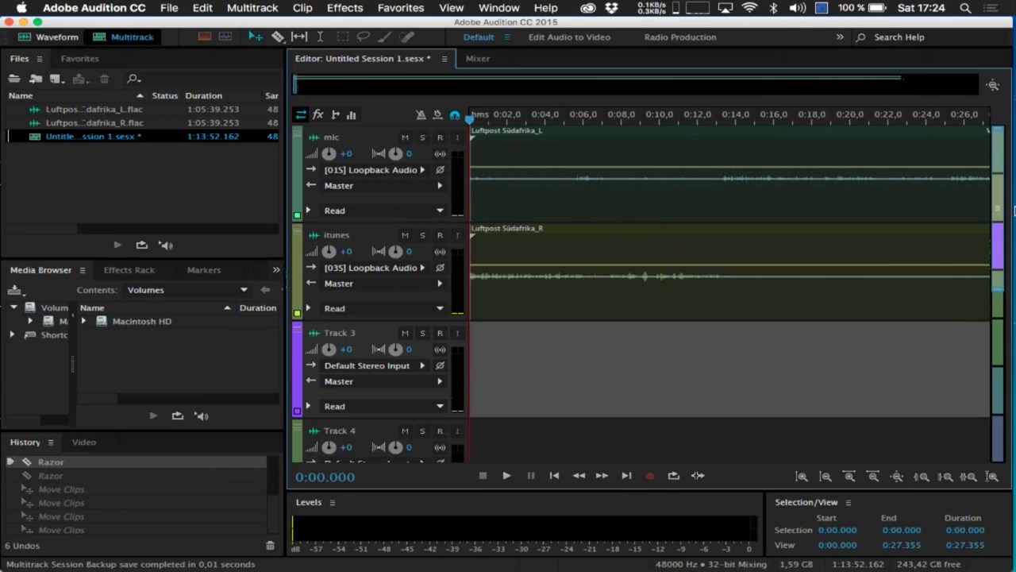
# Add noise.flac from the Audition Workshop folder to Track 3 at about 6.3 s and open the clip for waveform editing
pyautogui.moveTo(1011, 133)
pyautogui.click(1007, 44)
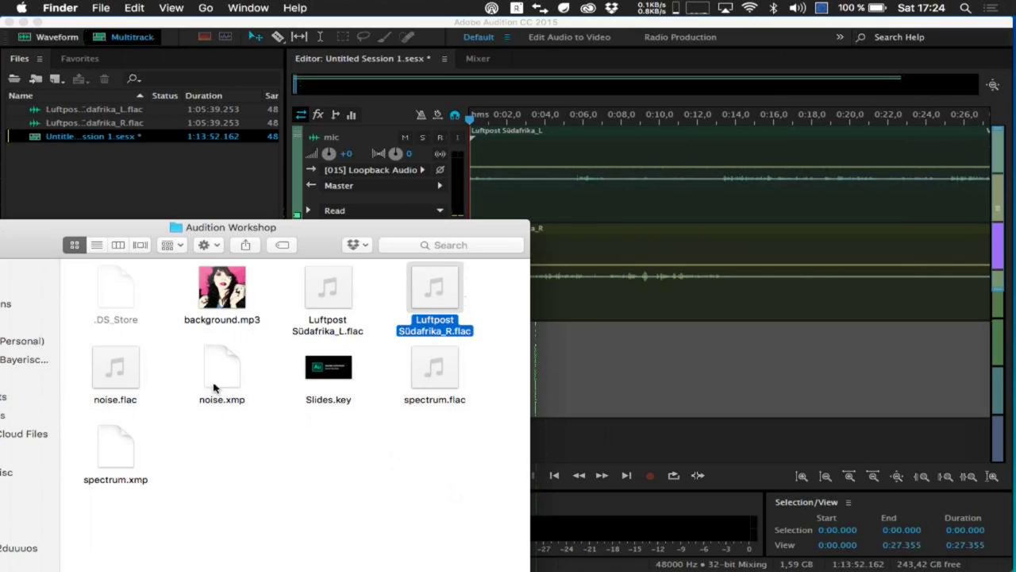
pyautogui.moveTo(115, 367)
pyautogui.moveTo(99, 380); pyautogui.dragTo(605, 410)
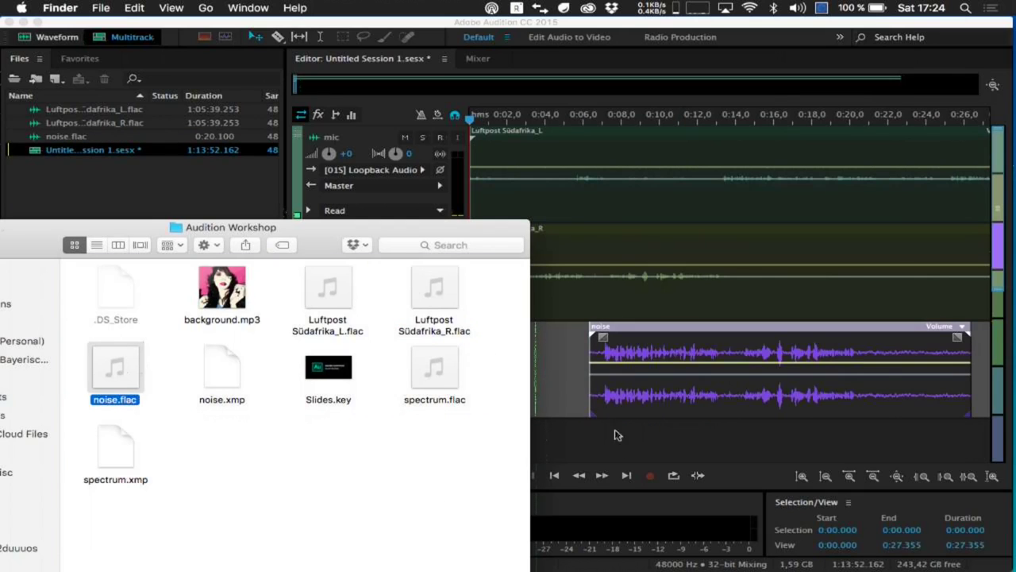
pyautogui.click(566, 395)
pyautogui.doubleClick(661, 367)
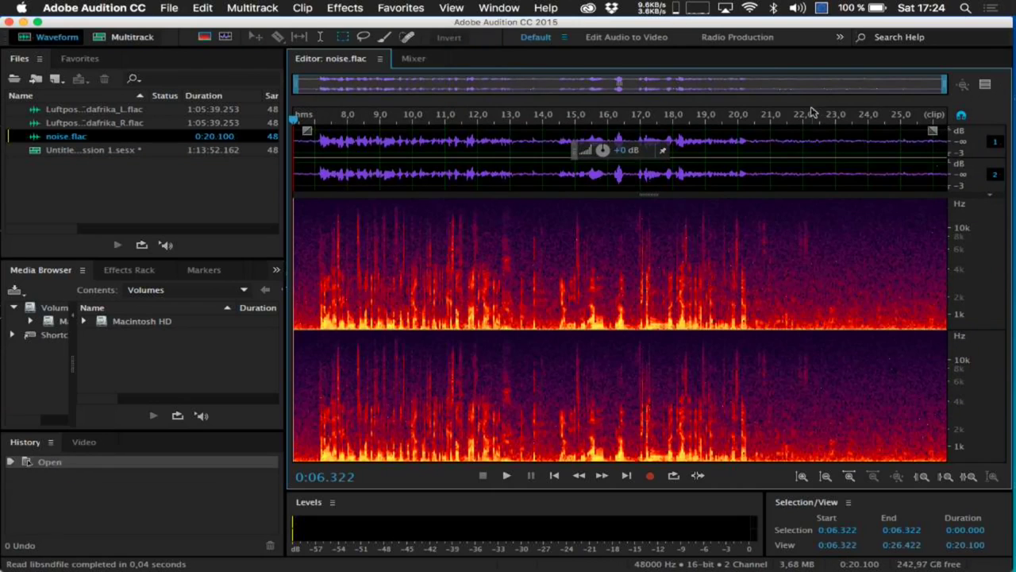
# Listen to noise.flac from about 21.4 s, from the start of the speech and from about 22.8 s to compare noise and voice
pyautogui.click(783, 119)
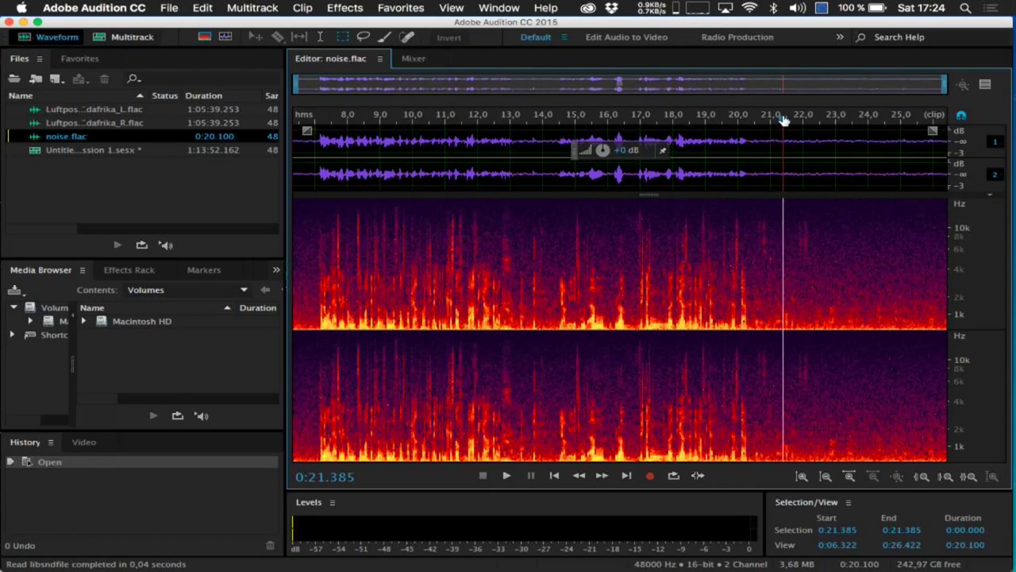
pyautogui.press('space')
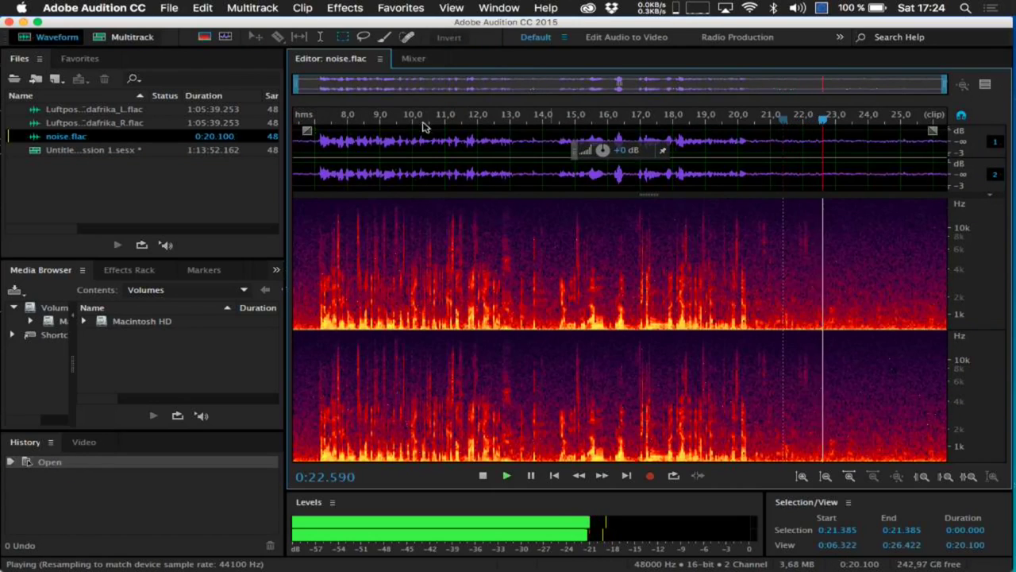
pyautogui.click(321, 84)
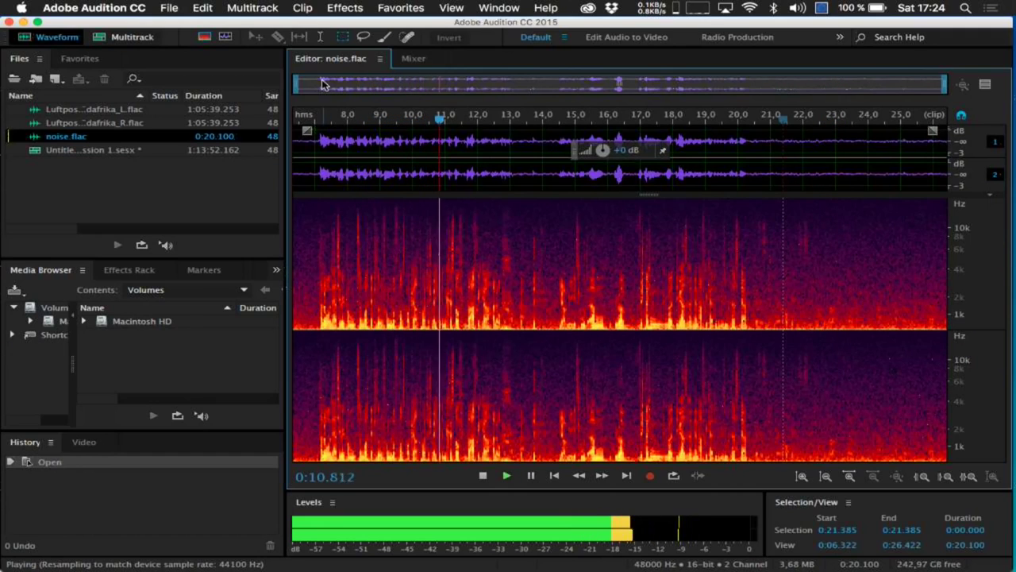
pyautogui.press('space')
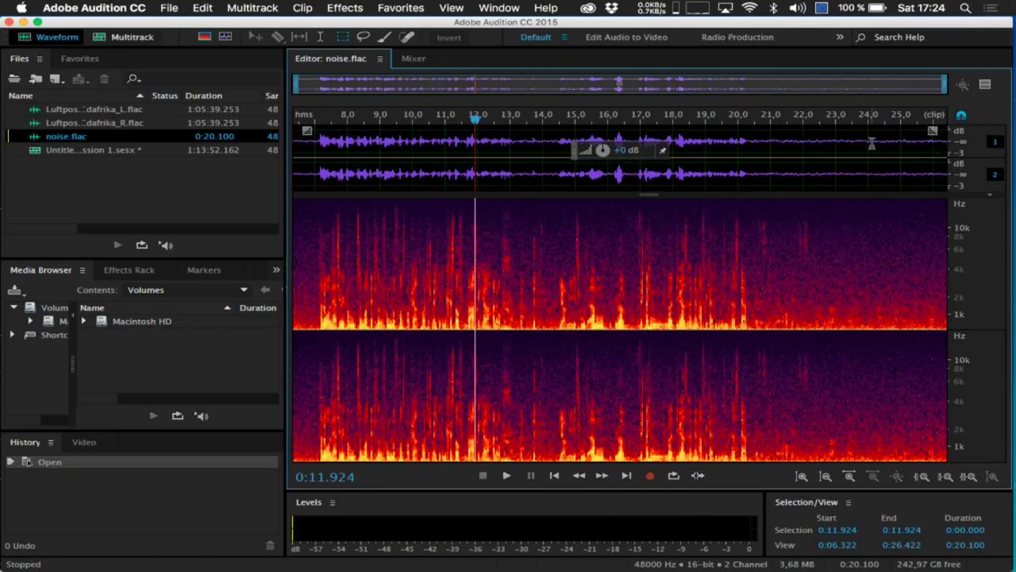
pyautogui.click(828, 116)
pyautogui.press('space')
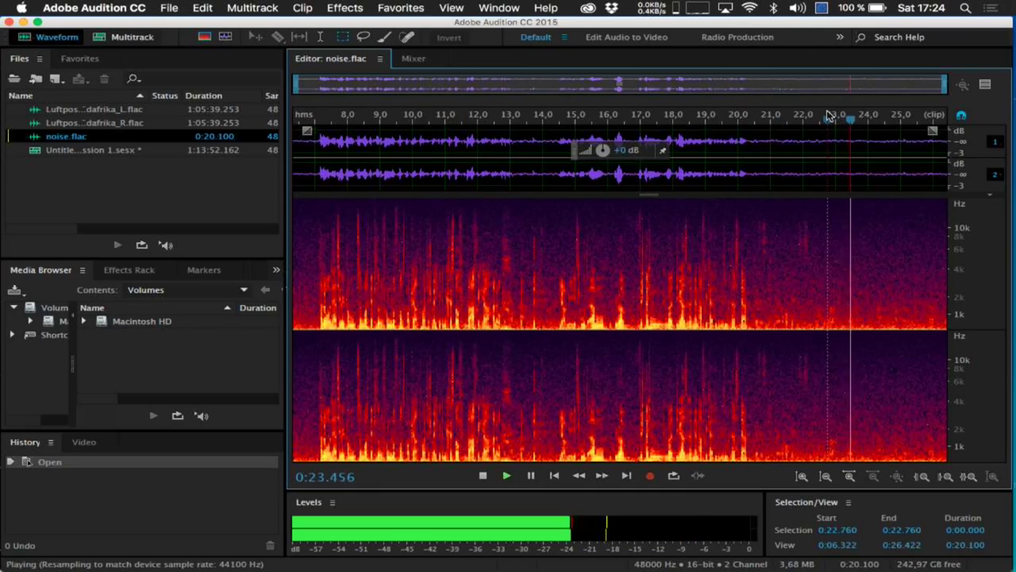
pyautogui.press('space')
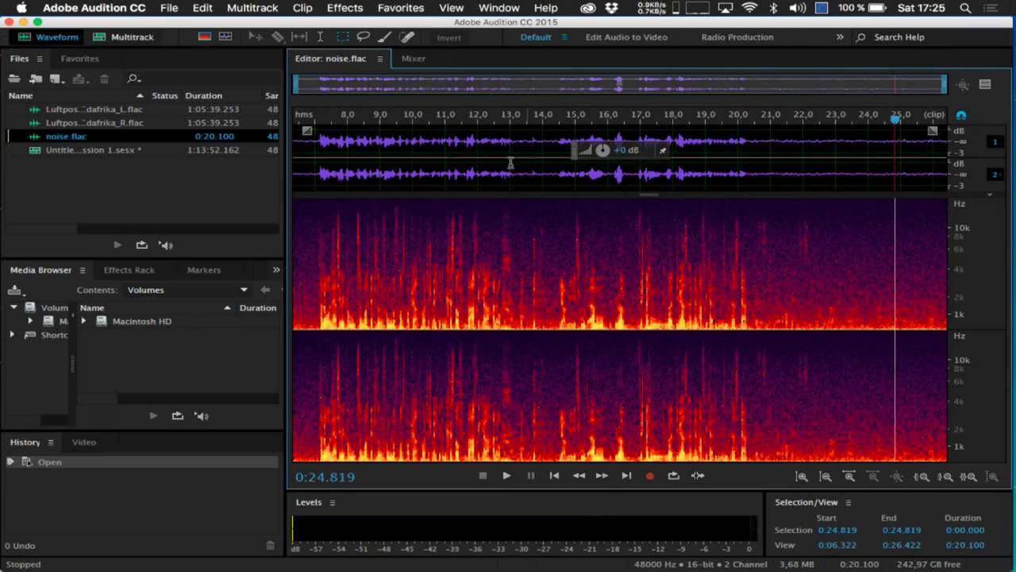
# Enlarge the waveform display above the spectrogram and play a selection of the noise from about 21.7 to 24.6 s
pyautogui.click(90, 138)
pyautogui.moveTo(659, 194); pyautogui.dragTo(662, 312)
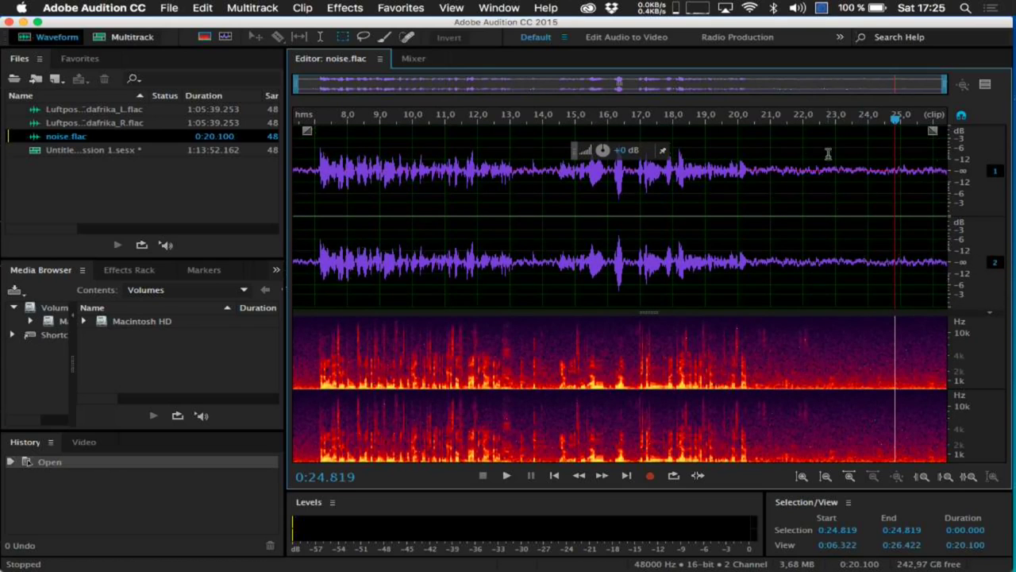
pyautogui.moveTo(792, 153); pyautogui.dragTo(887, 163)
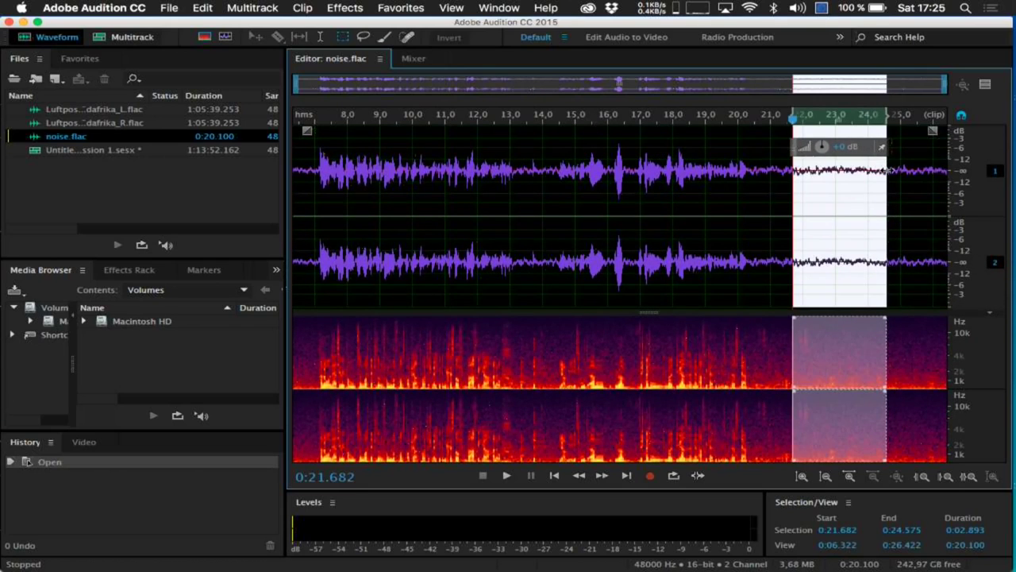
pyautogui.press('space')
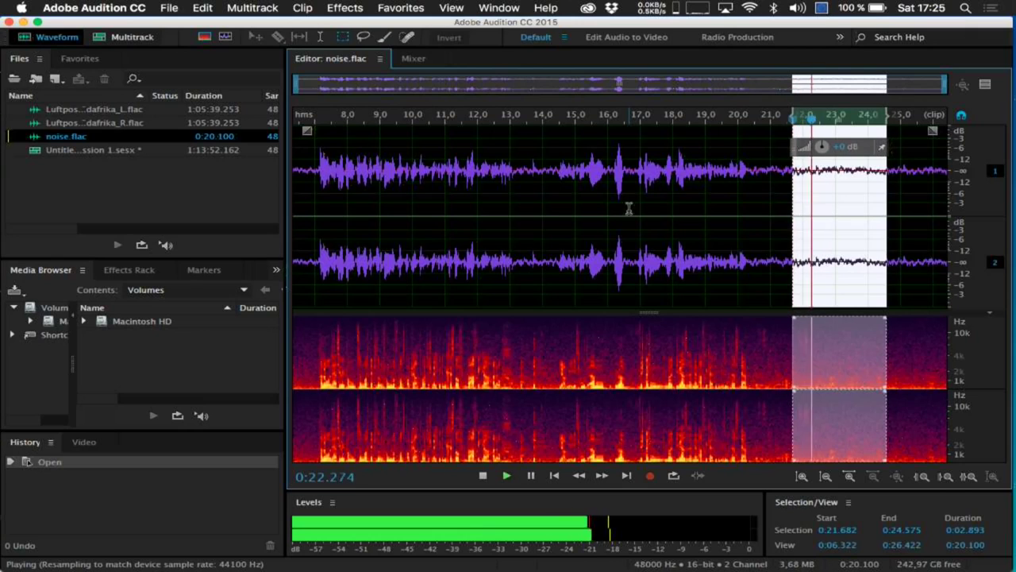
pyautogui.press('space')
# Select the noise-only passage from about 24.7 to 26 s and play it with looping enabled
pyautogui.moveTo(892, 155); pyautogui.dragTo(933, 155)
pyautogui.press('space')
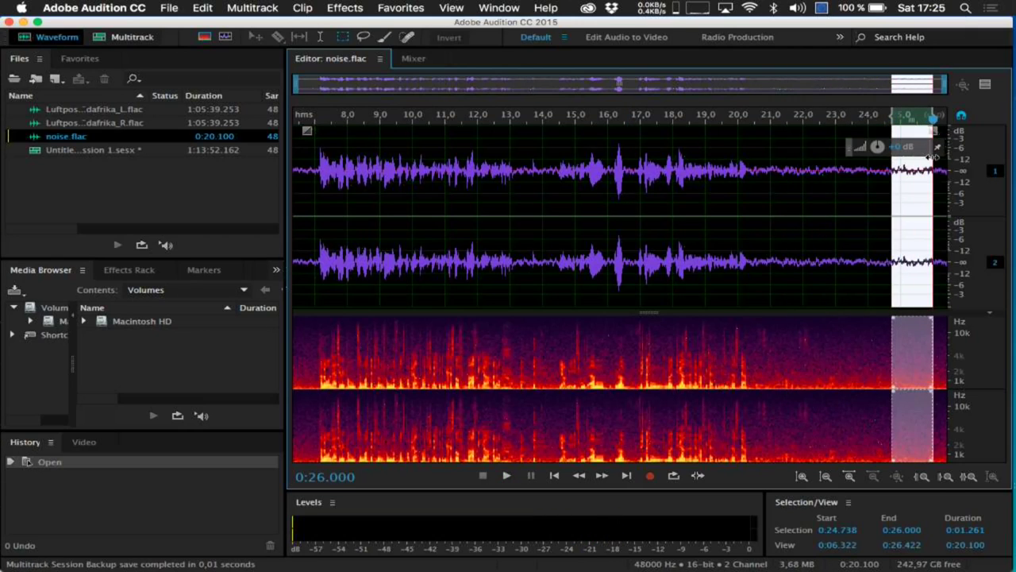
pyautogui.click(673, 476)
pyautogui.press('space')
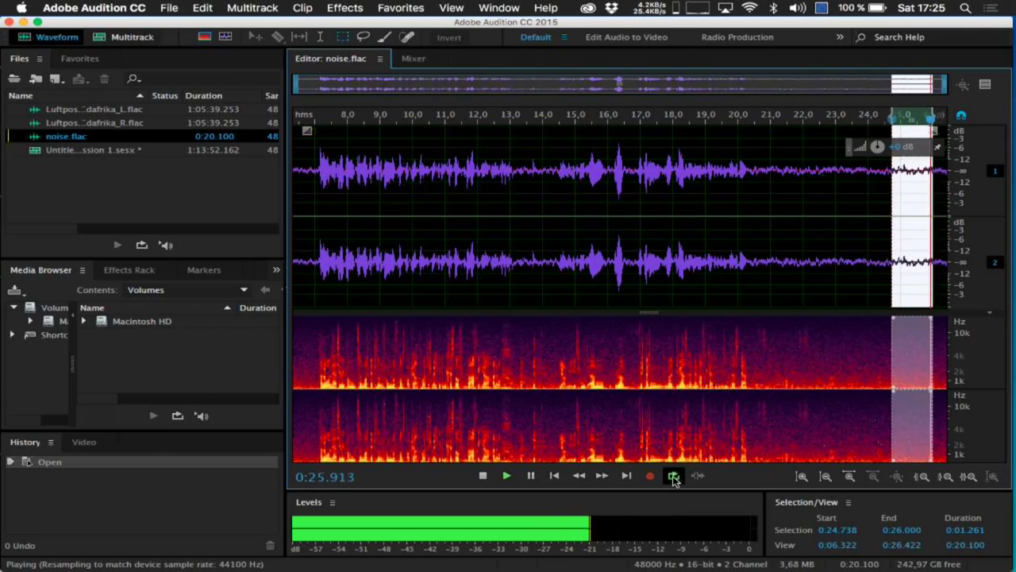
pyautogui.press('space')
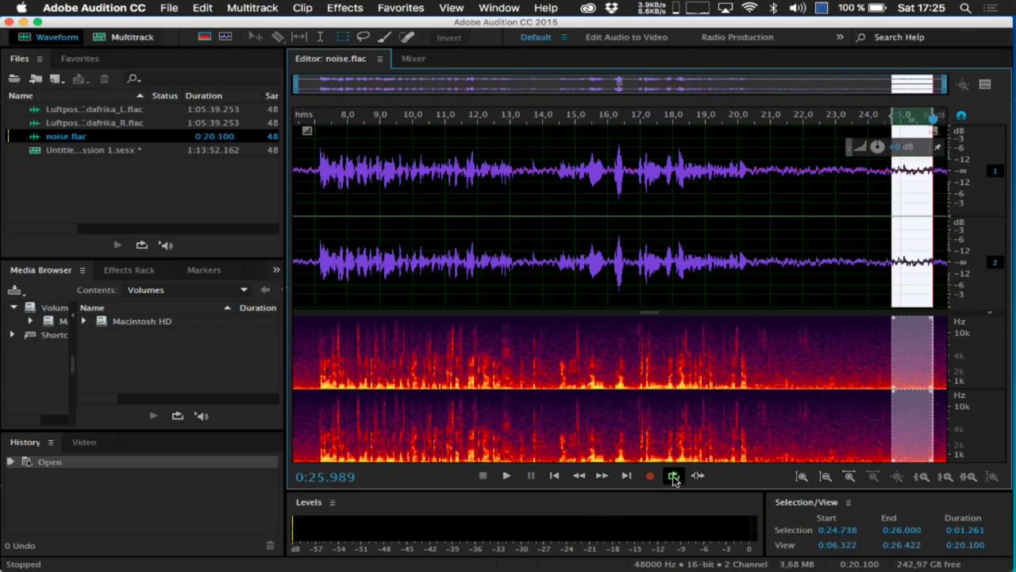
# Capture a noise print from the selected noise-only passage and play the looped selection once more
pyautogui.click(345, 8)
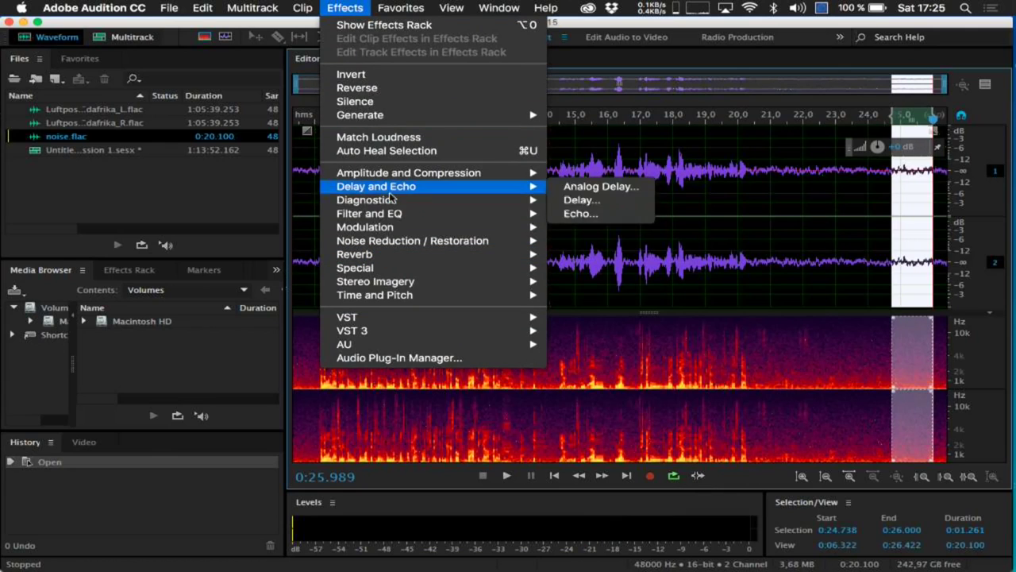
pyautogui.moveTo(397, 241)
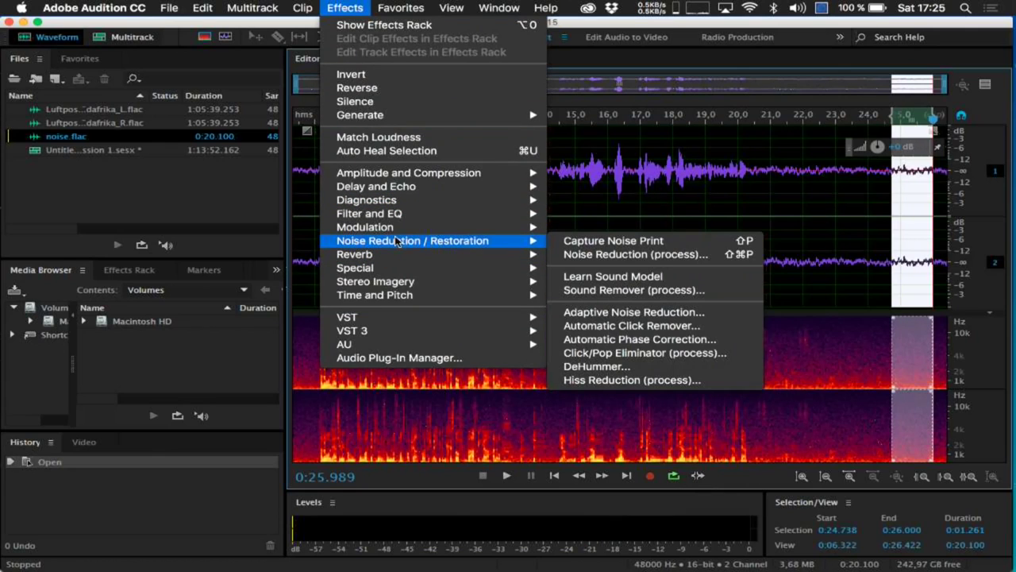
pyautogui.click(689, 246)
pyautogui.click(661, 328)
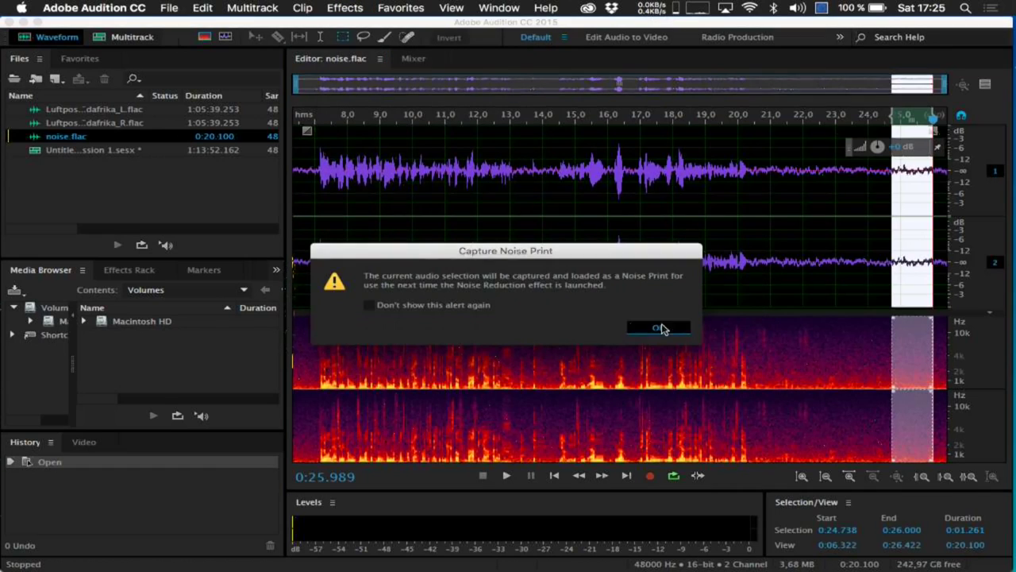
pyautogui.press('space')
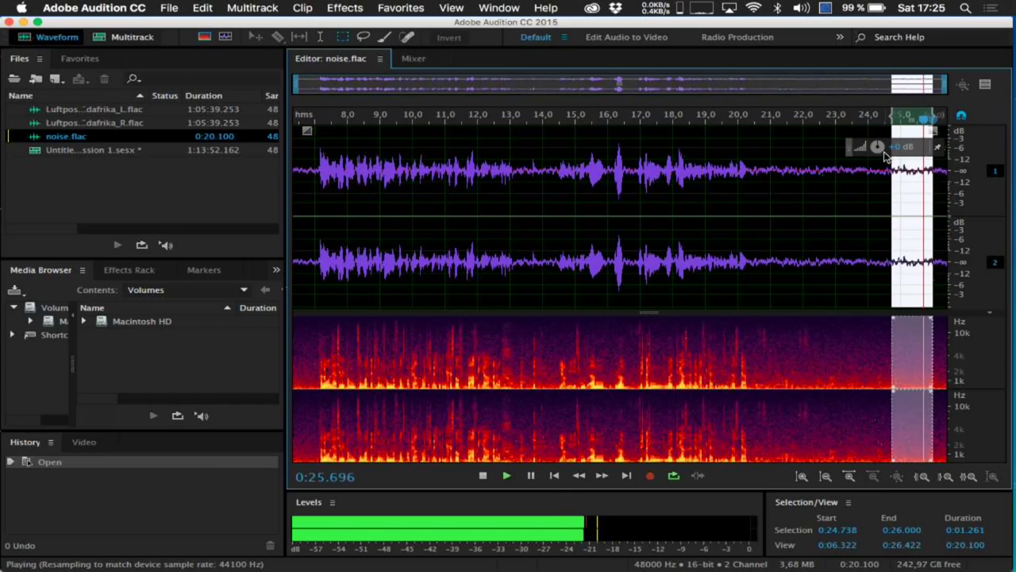
pyautogui.press('space')
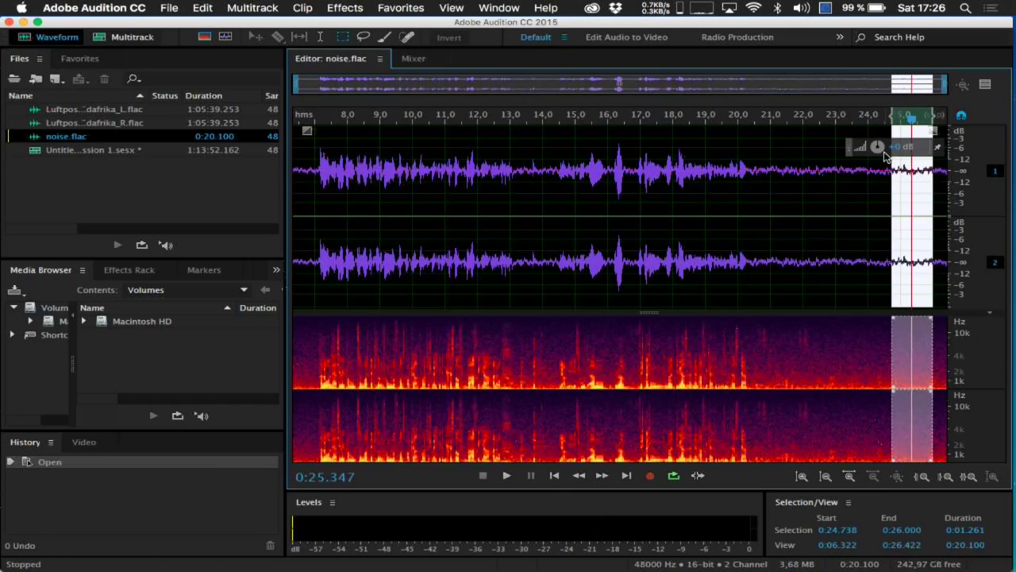
# Clear the selection in noise.flac and open the Noise Reduction (process) effect, moving its dialog off the waveform
pyautogui.click(784, 119)
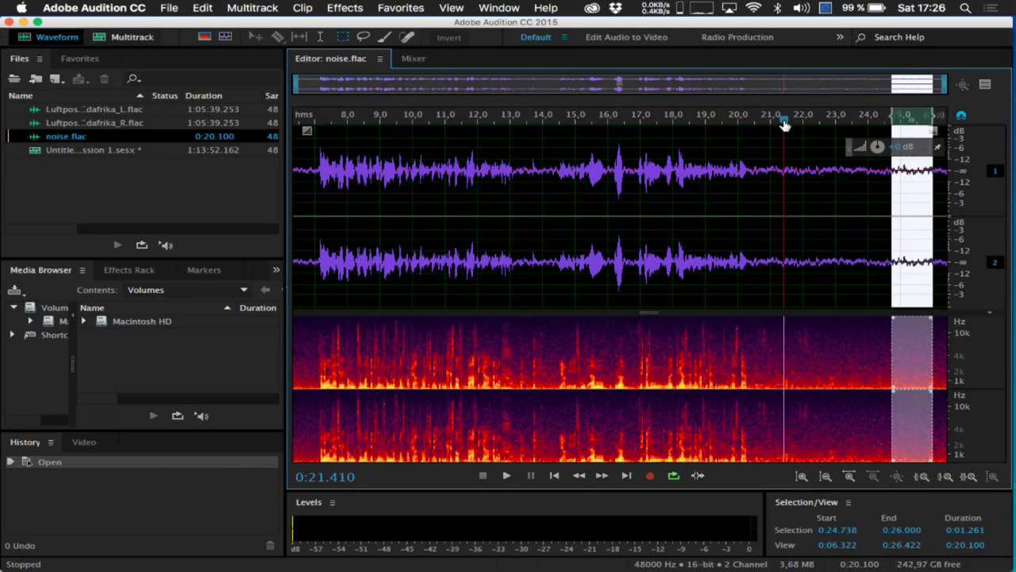
pyautogui.click(747, 156)
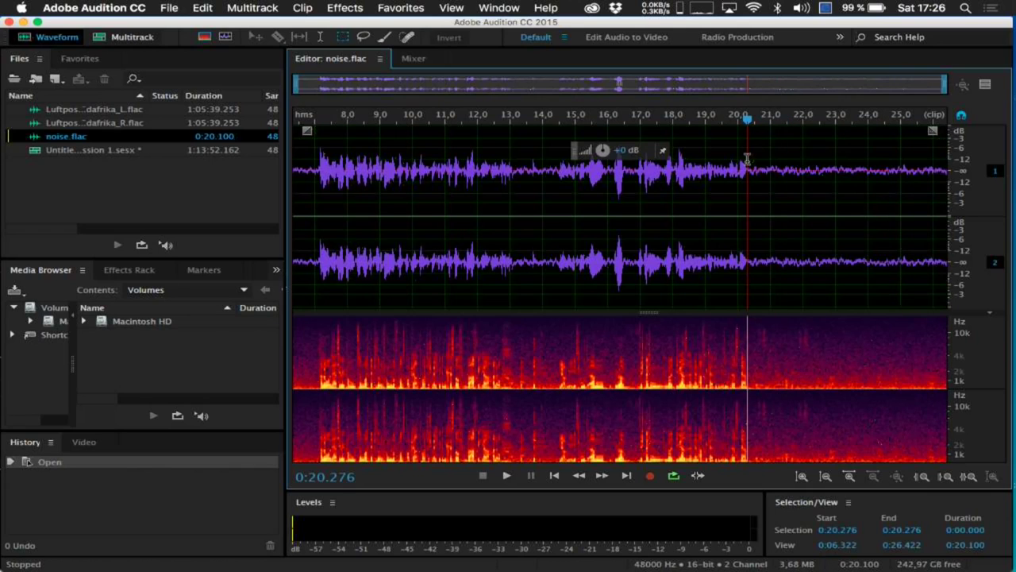
pyautogui.click(343, 8)
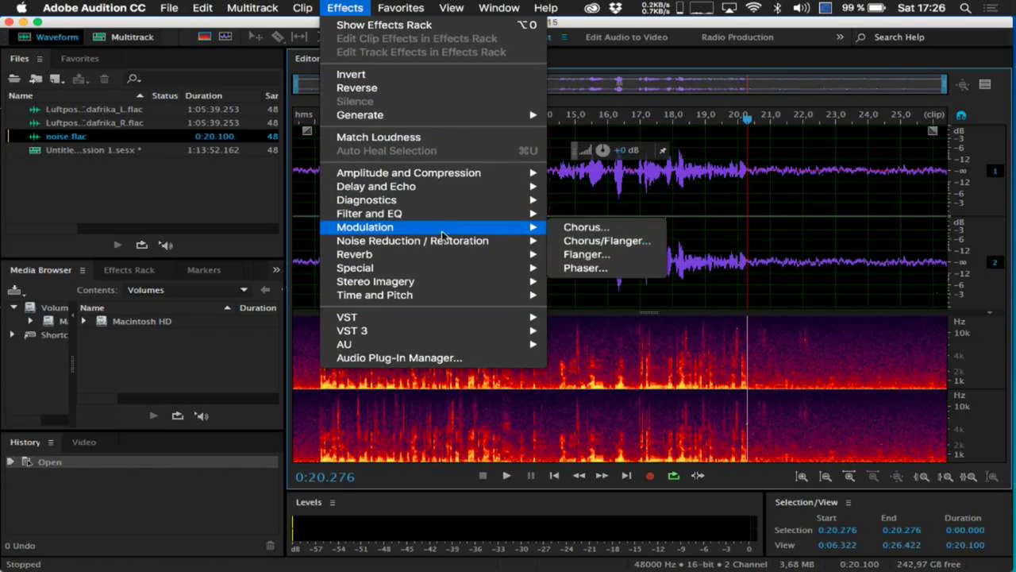
pyautogui.moveTo(444, 247)
pyautogui.click(592, 254)
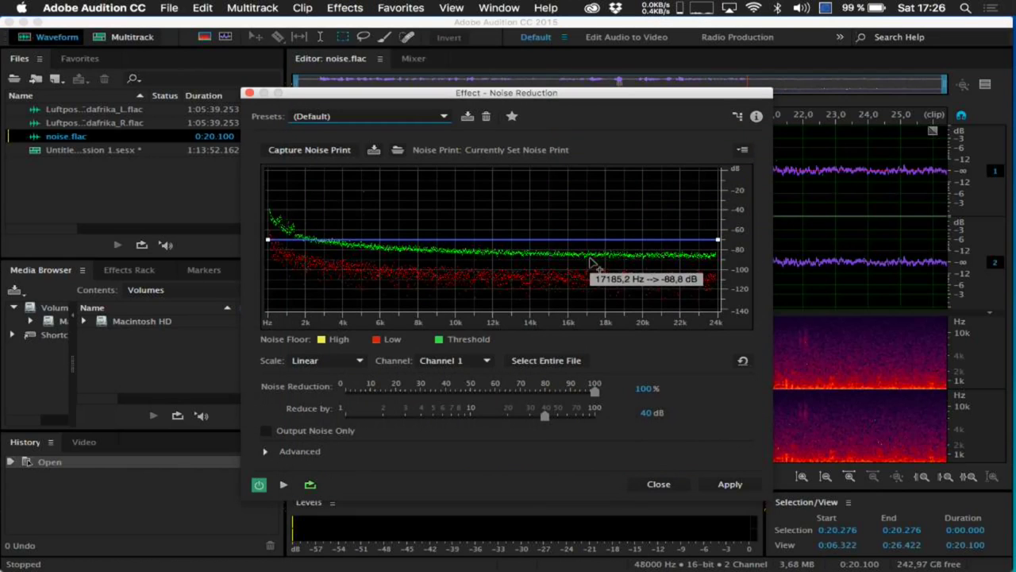
pyautogui.moveTo(562, 105); pyautogui.dragTo(380, 84)
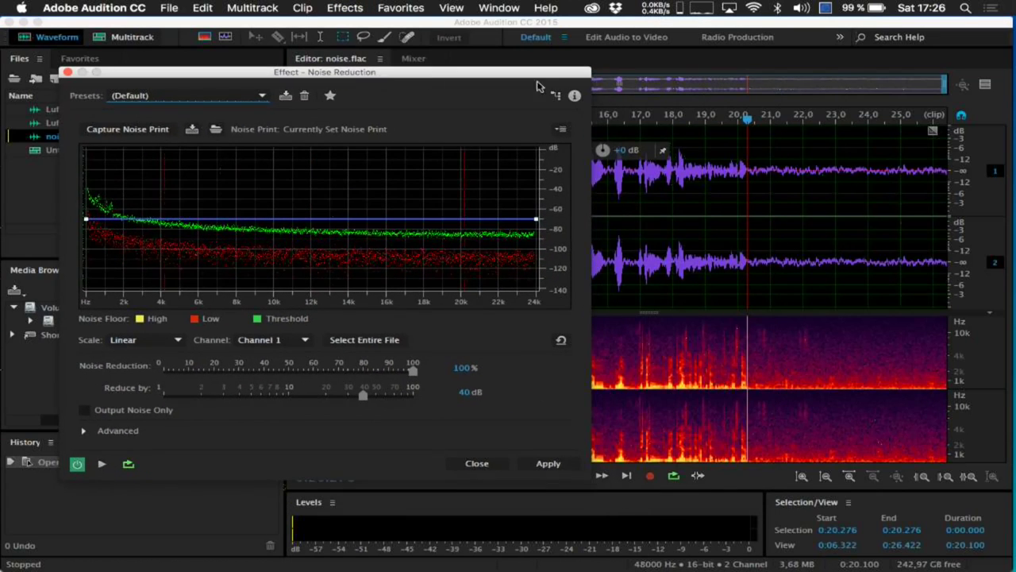
# Preview the noise reduction on noise.flac, toggling the effect on and off to compare, and stop playback with it bypassed
pyautogui.click(102, 465)
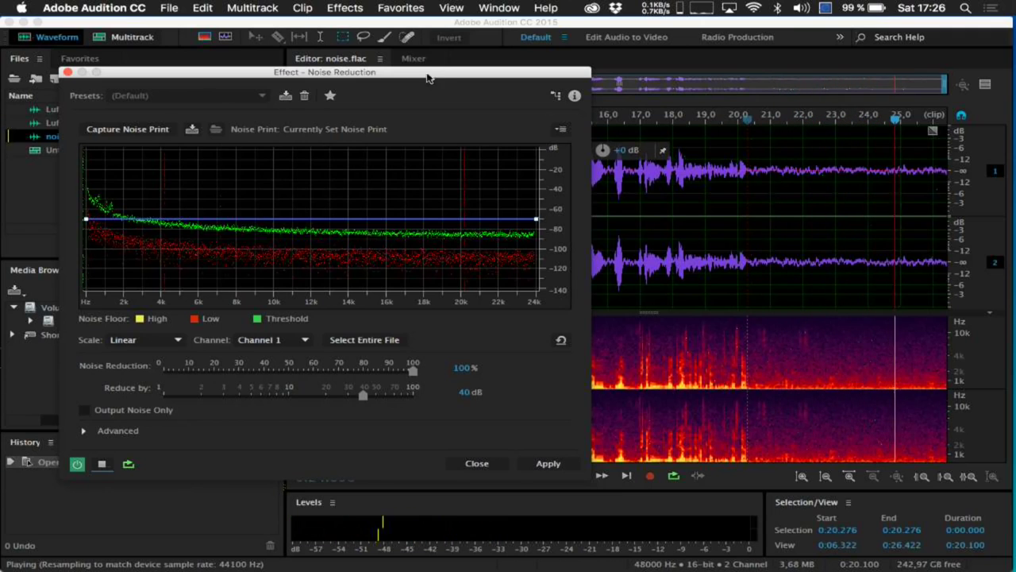
pyautogui.moveTo(426, 77); pyautogui.dragTo(420, 273)
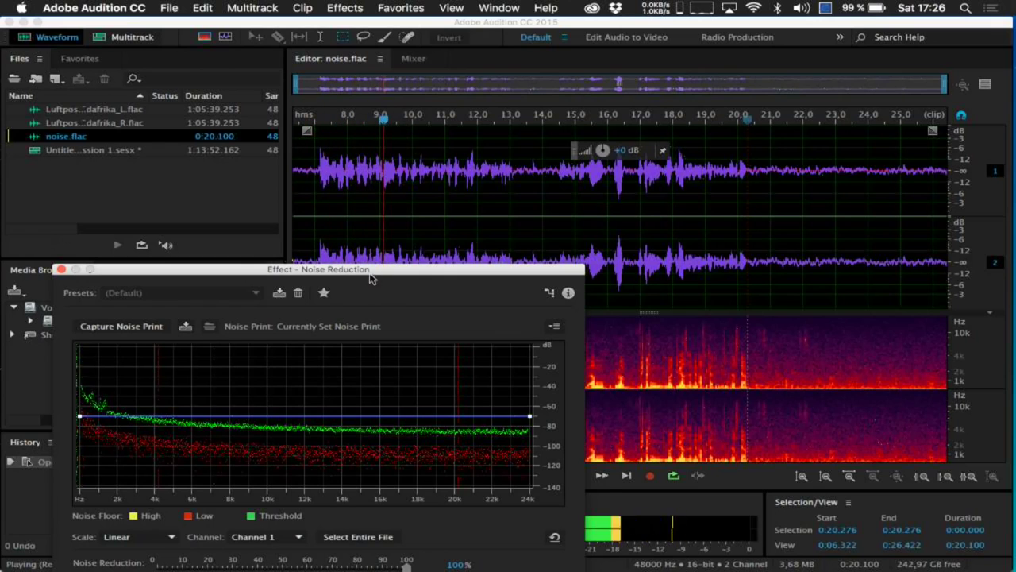
pyautogui.moveTo(369, 277); pyautogui.dragTo(394, 127)
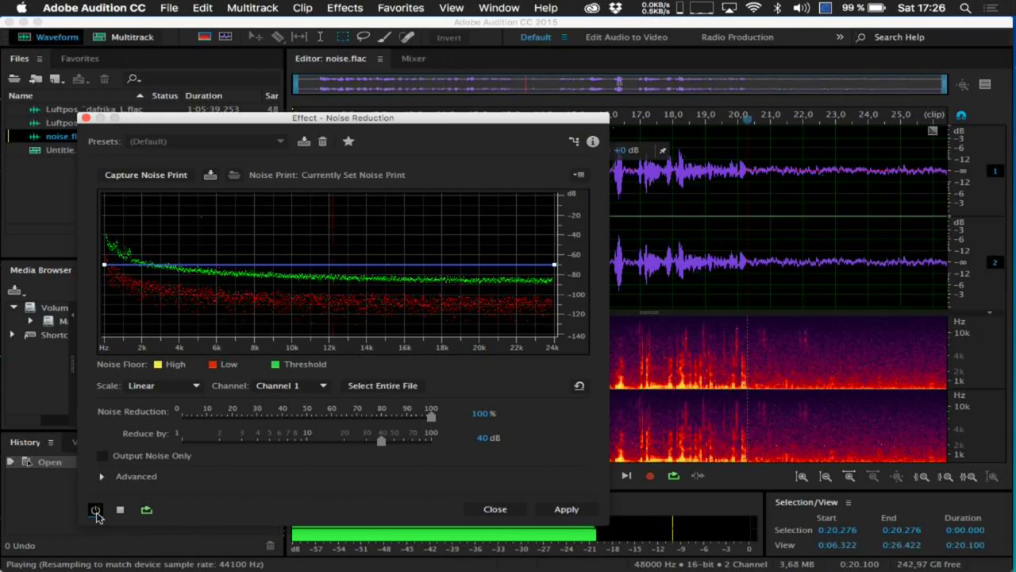
pyautogui.click(96, 511)
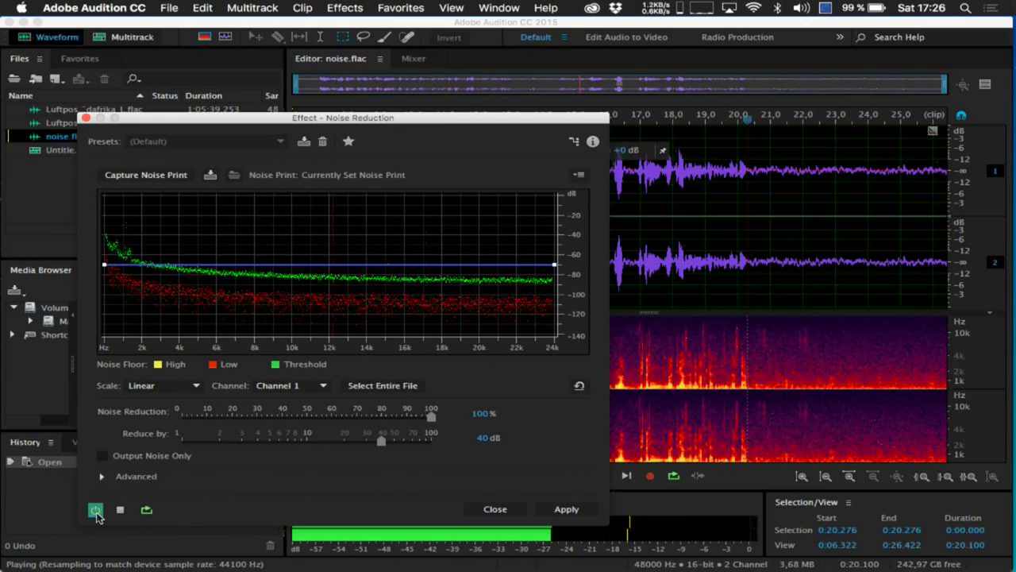
pyautogui.click(96, 510)
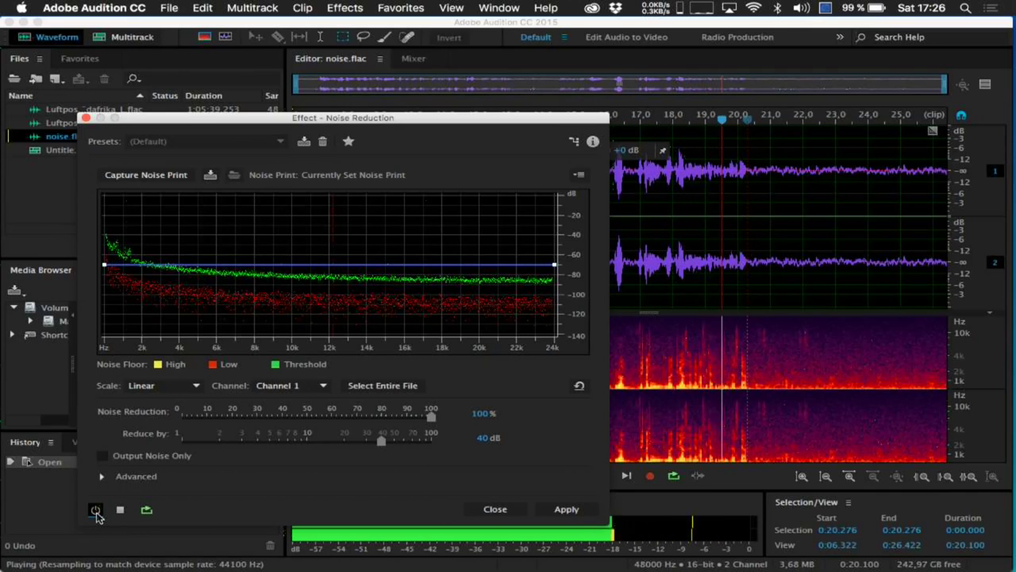
pyautogui.click(120, 509)
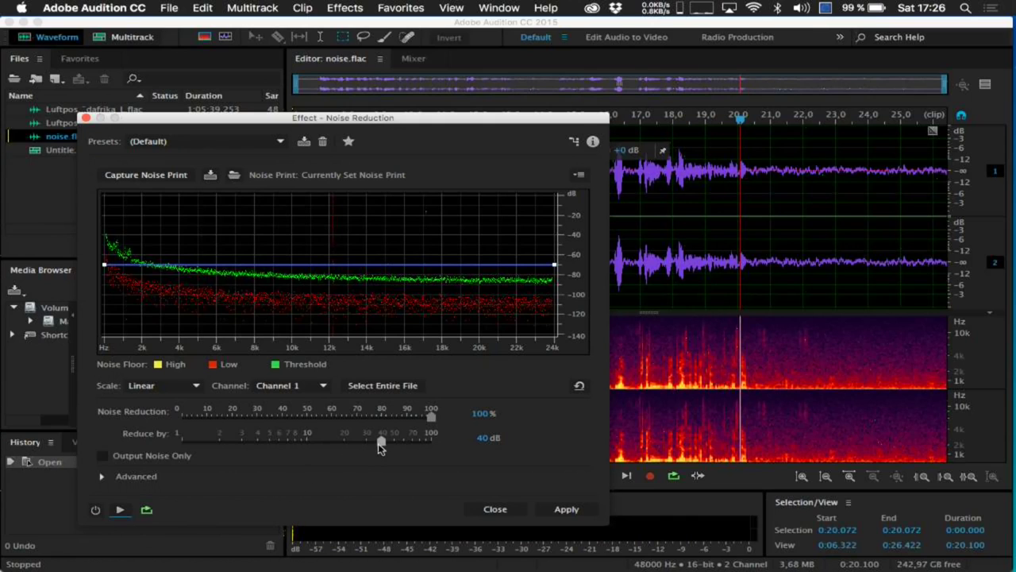
# Set the noise reduction's Reduce by amount to 100 dB
pyautogui.moveTo(381, 445); pyautogui.dragTo(459, 441)
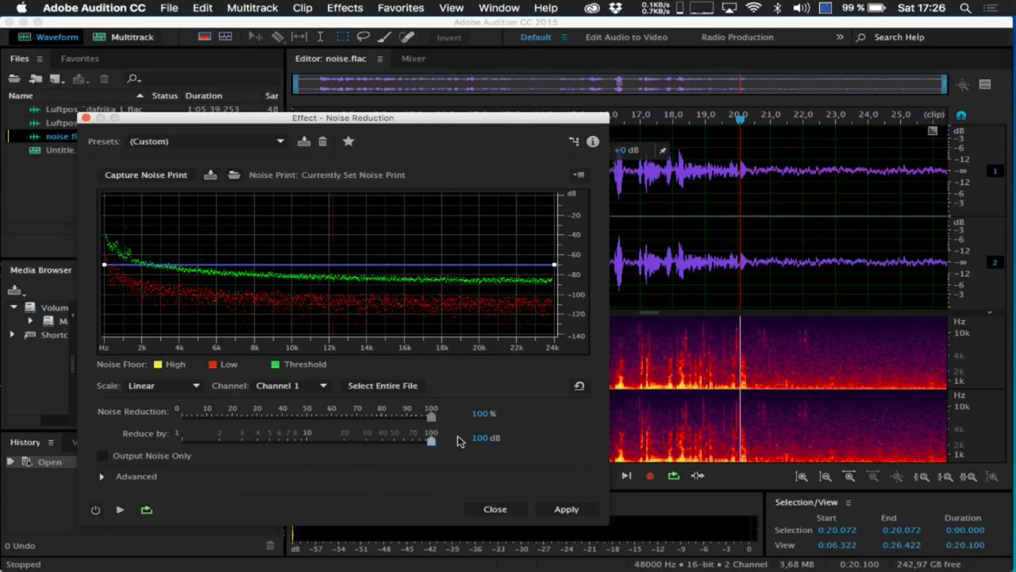
# Move the Noise Reduction dialog off the timeline and preview noise.flac from about 11.3 s with the current settings
pyautogui.moveTo(579, 120); pyautogui.dragTo(576, 139)
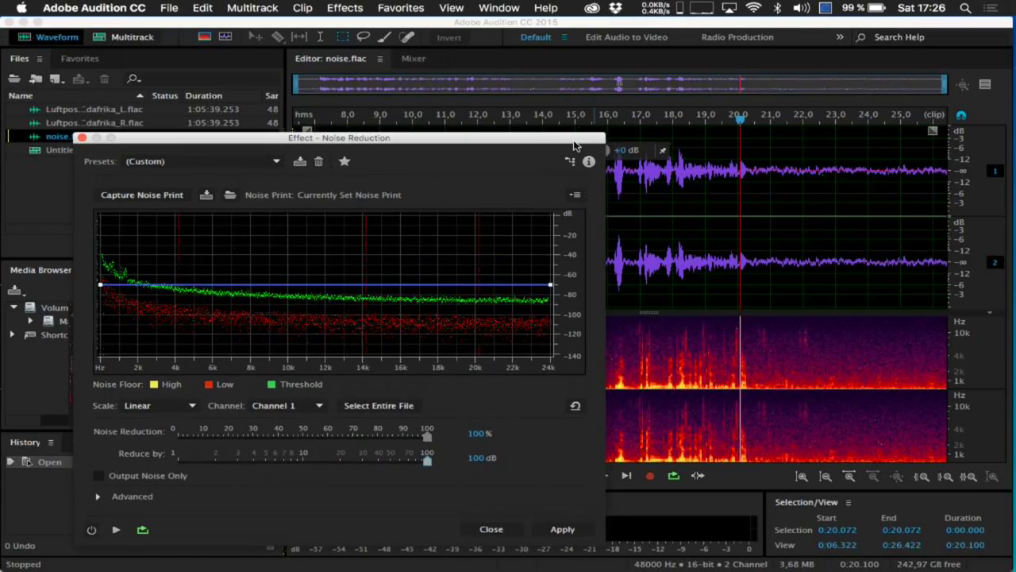
pyautogui.click(530, 114)
pyautogui.click(454, 116)
pyautogui.press('space')
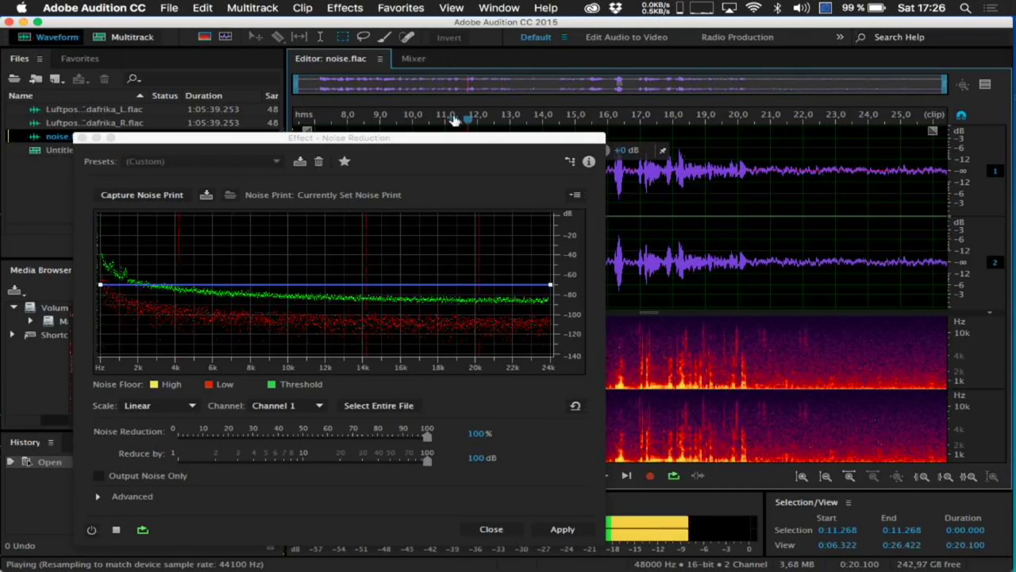
pyautogui.press('space')
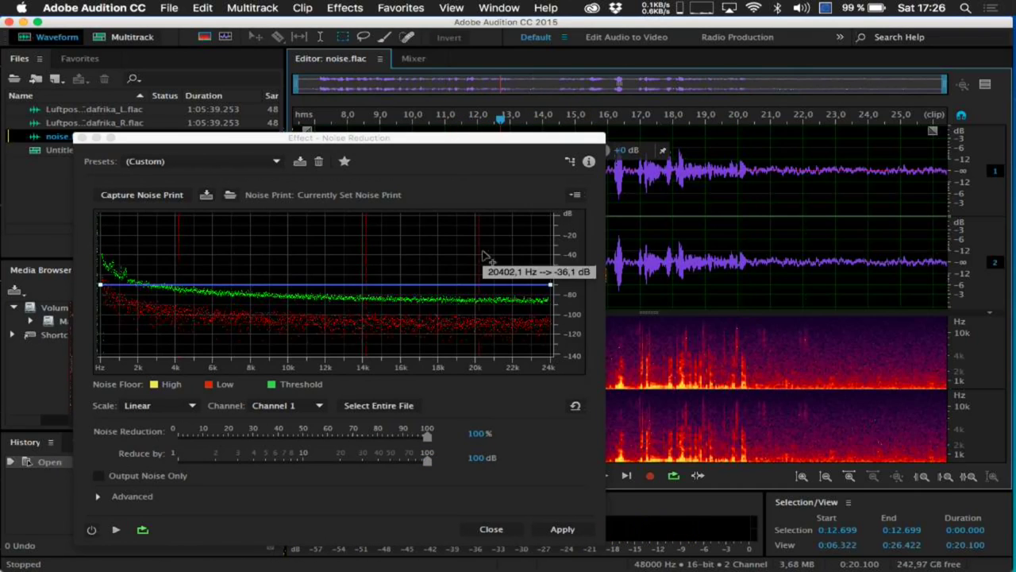
# Set the noise reduction's Reduce by amount to 27.5 dB and close the effect without applying it
pyautogui.moveTo(427, 462); pyautogui.dragTo(357, 462)
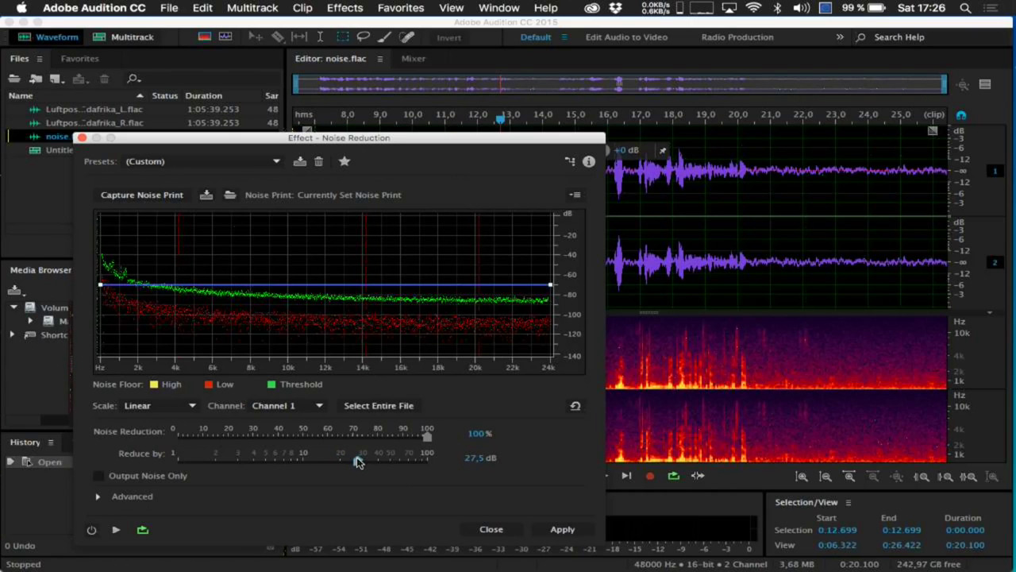
pyautogui.click(491, 529)
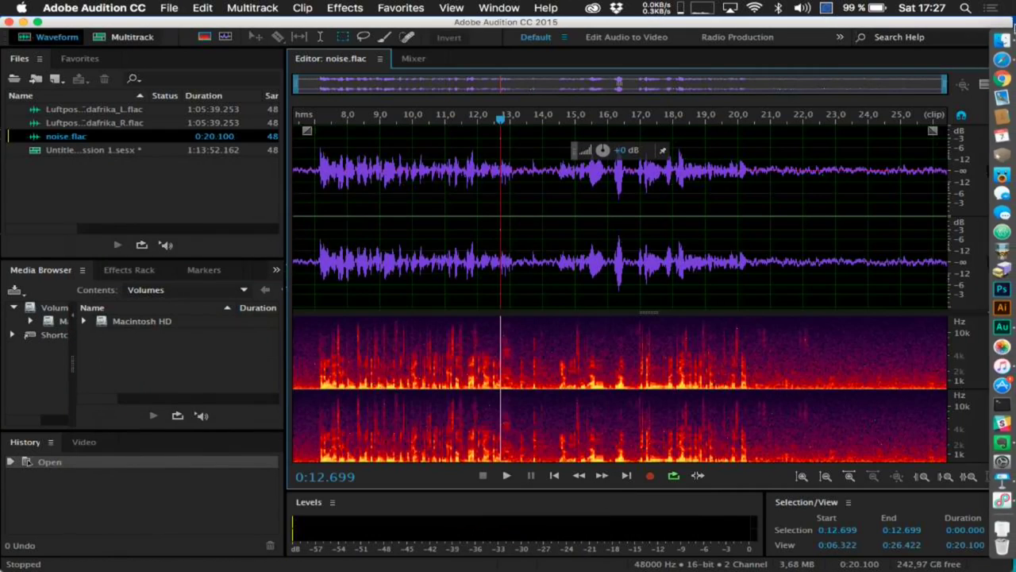
# Import spectrum.flac from the Audition Workshop folder in Finder into the project files
pyautogui.click(1012, 43)
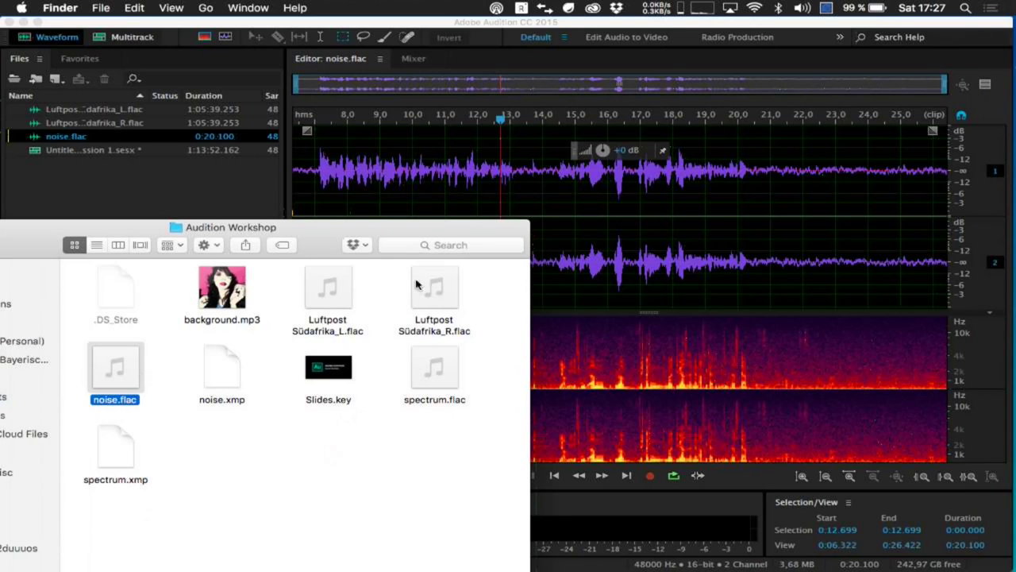
pyautogui.click(469, 132)
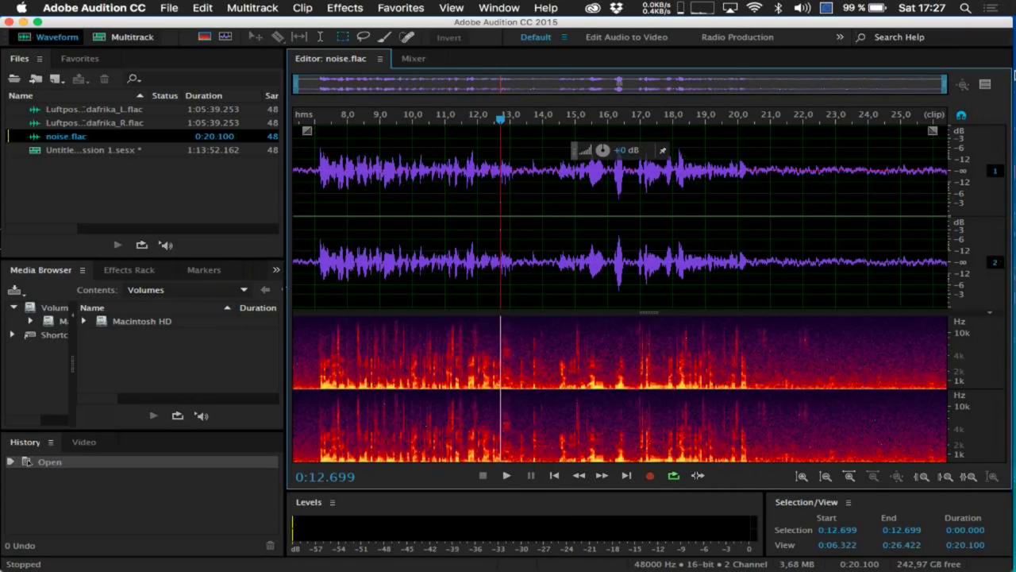
pyautogui.press('super+Tab')
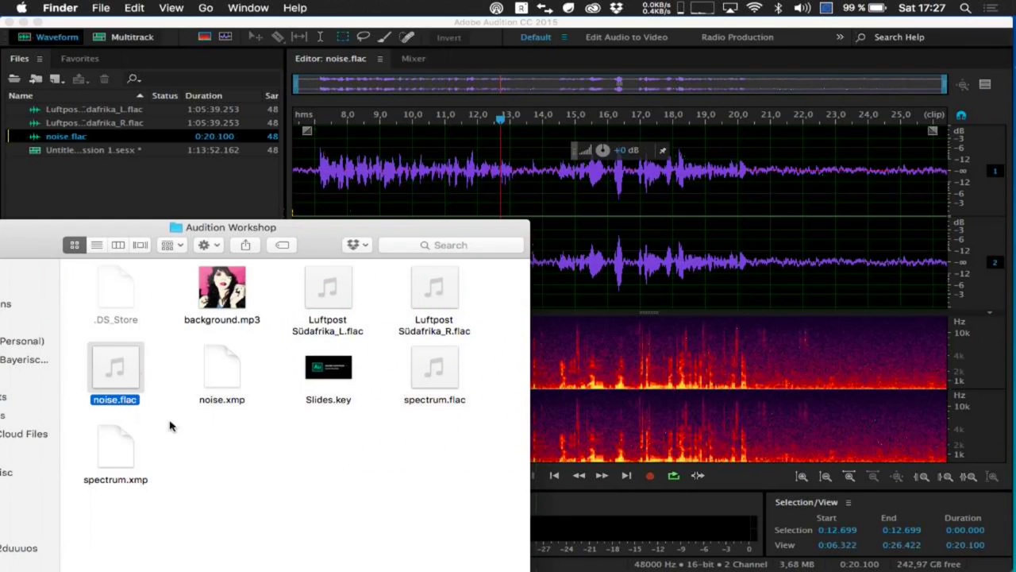
pyautogui.moveTo(423, 371); pyautogui.dragTo(87, 182)
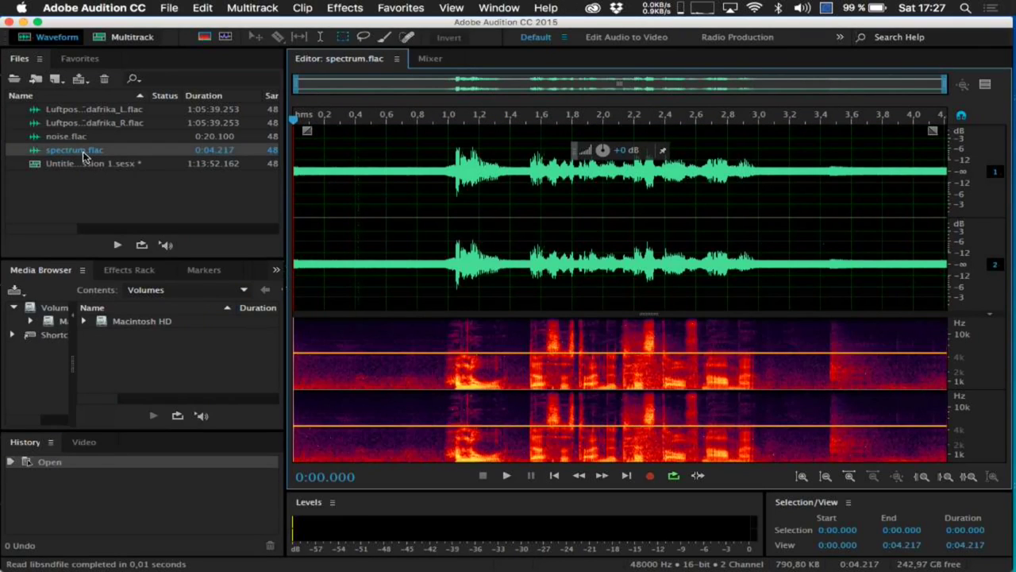
# Play spectrum.flac from about 0.94 s to listen to the constant tone behind the speech
pyautogui.click(439, 120)
pyautogui.press('space')
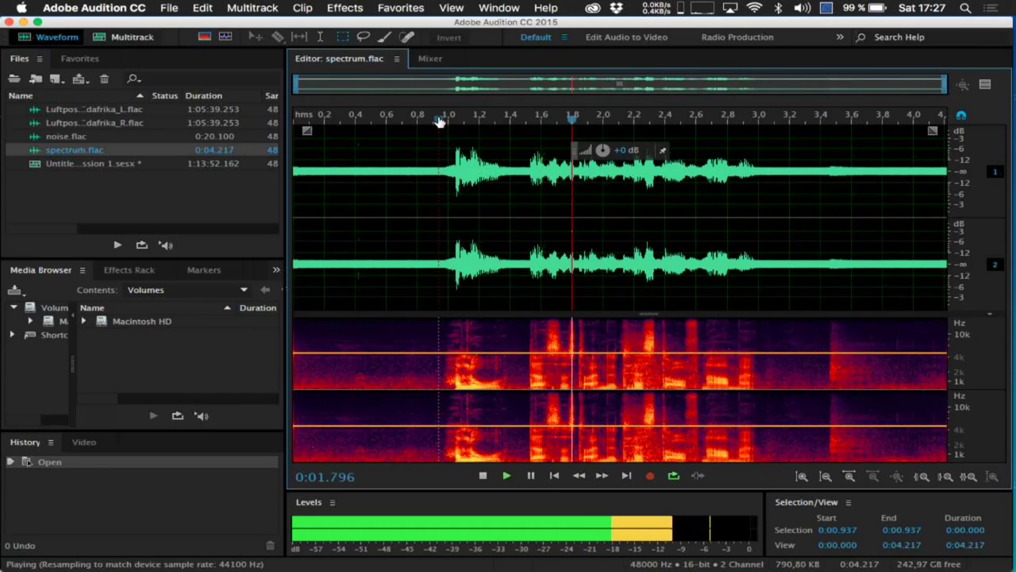
pyautogui.press('space')
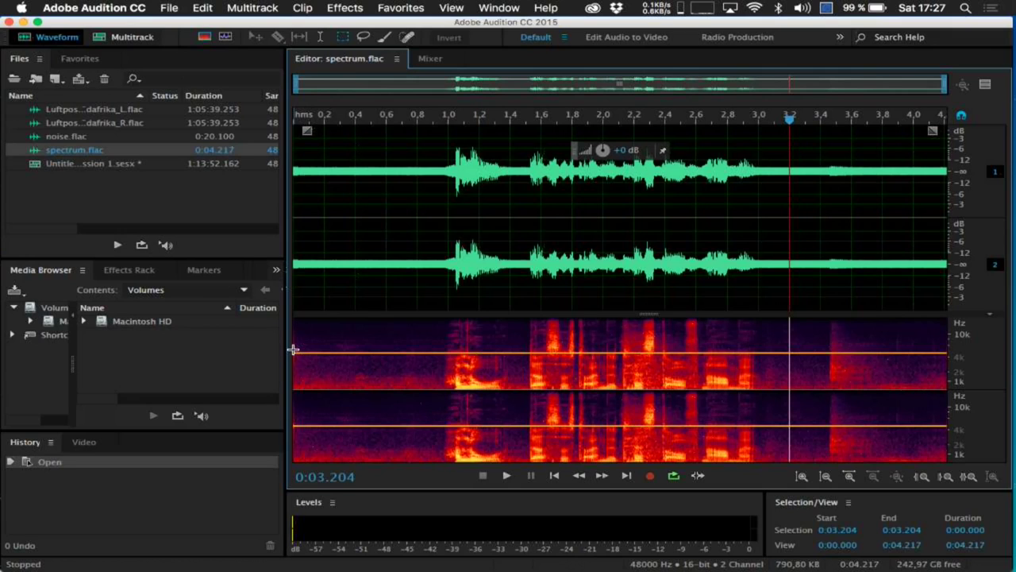
# Select the thin constant-tone frequency band across the full length of the spectrogram and delete it, placing the playhead at 1.956 s
pyautogui.moveTo(293, 349); pyautogui.dragTo(979, 362)
pyautogui.press('Delete')
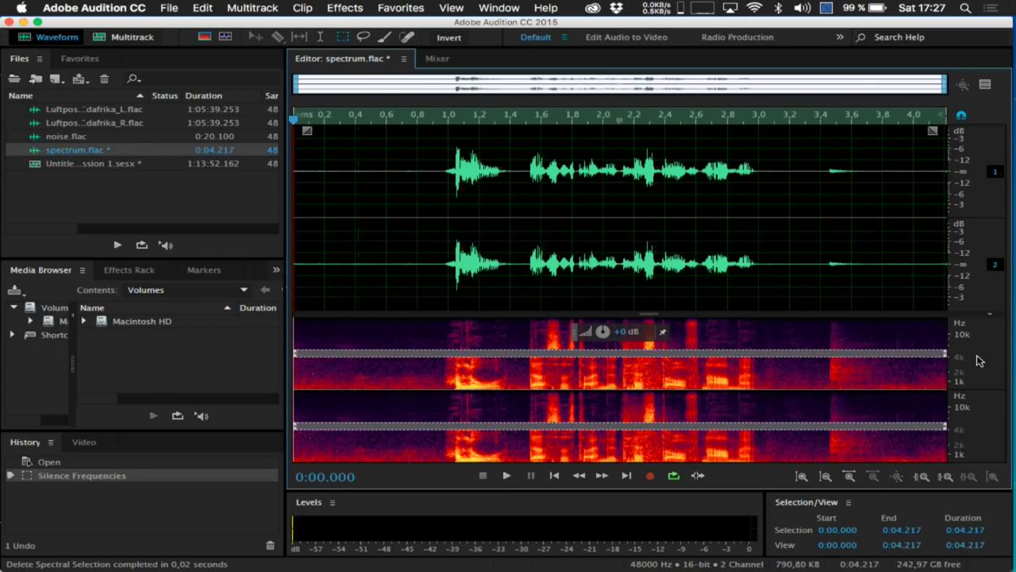
pyautogui.click(597, 119)
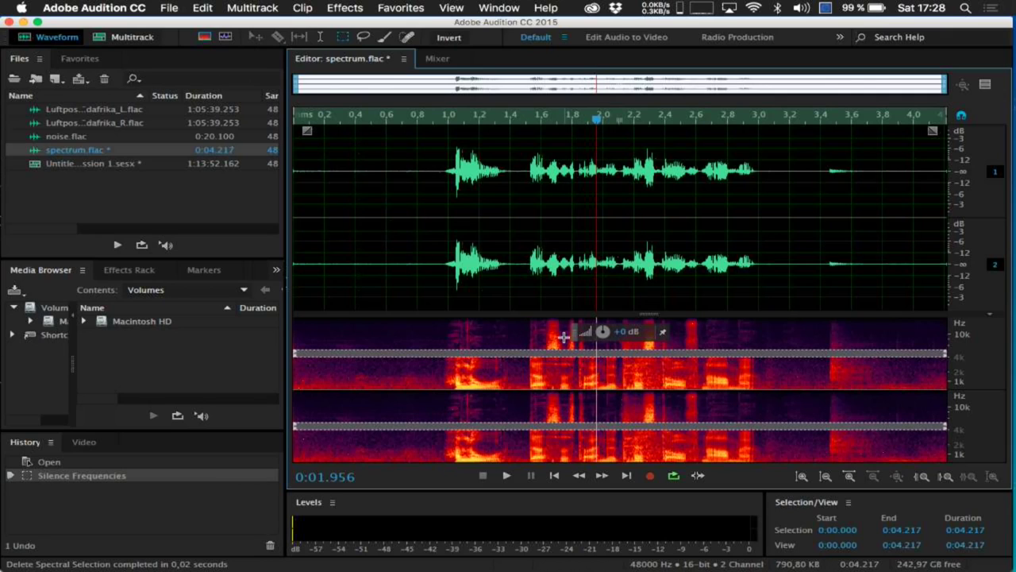
# Undo the band's deletion and lower the gain of the selected frequency band instead
pyautogui.press('super+z')
pyautogui.moveTo(602, 331); pyautogui.dragTo(543, 341)
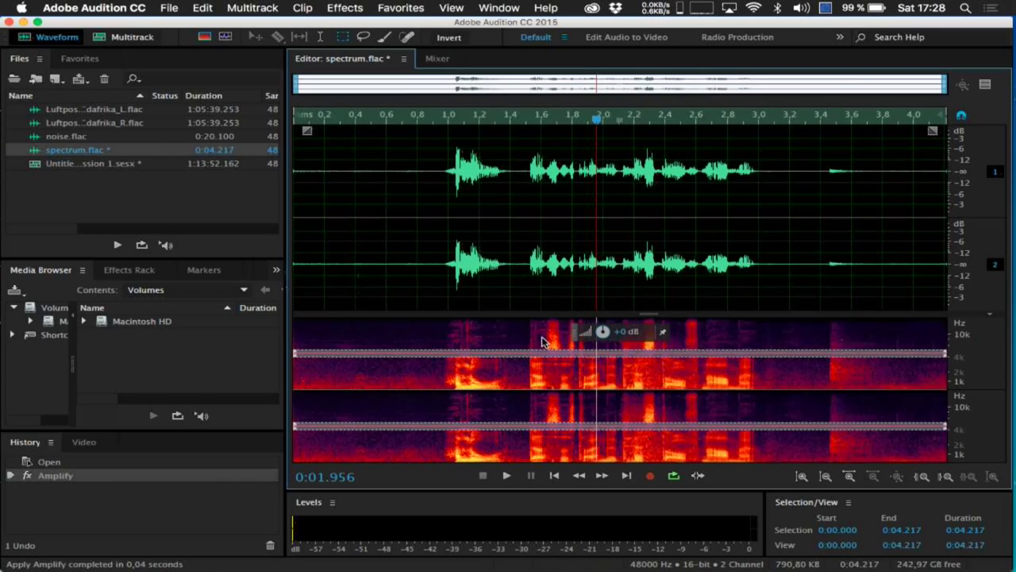
# Play the edited spectrum.flac from about 1.1 s and enlarge the spectral display to inspect the attenuated band
pyautogui.click(470, 333)
pyautogui.press('space')
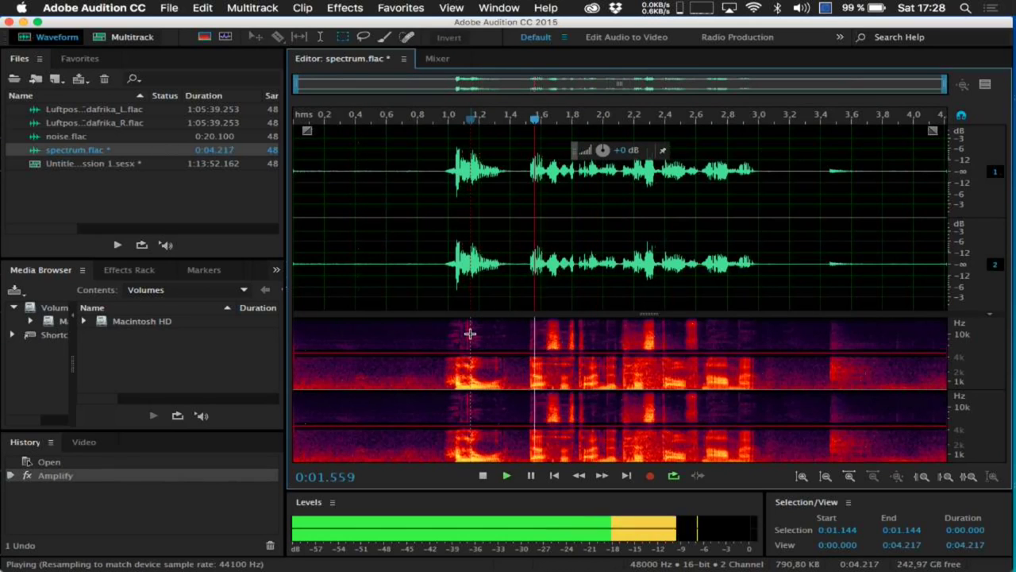
pyautogui.press('space')
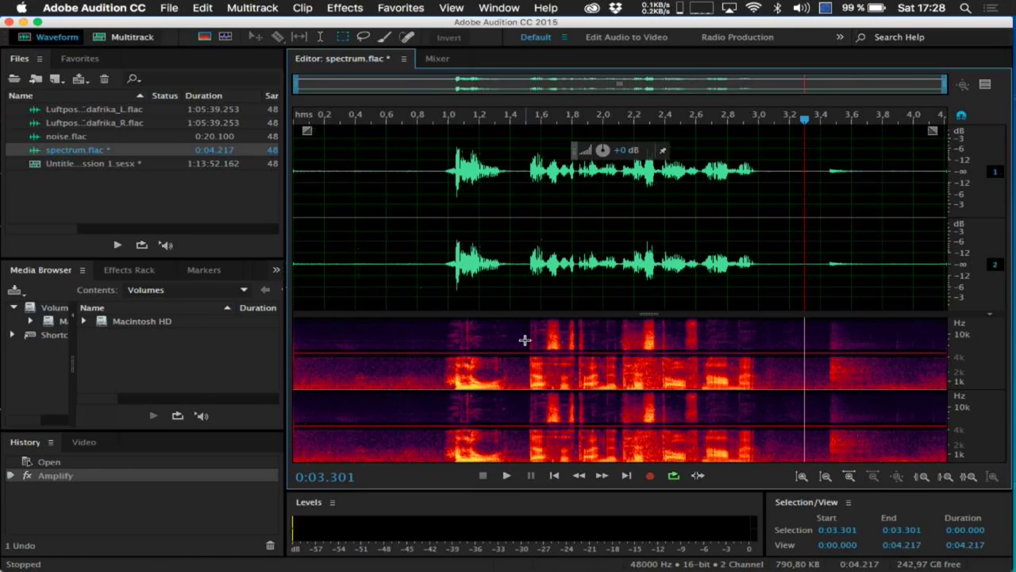
pyautogui.moveTo(648, 314); pyautogui.dragTo(615, 189)
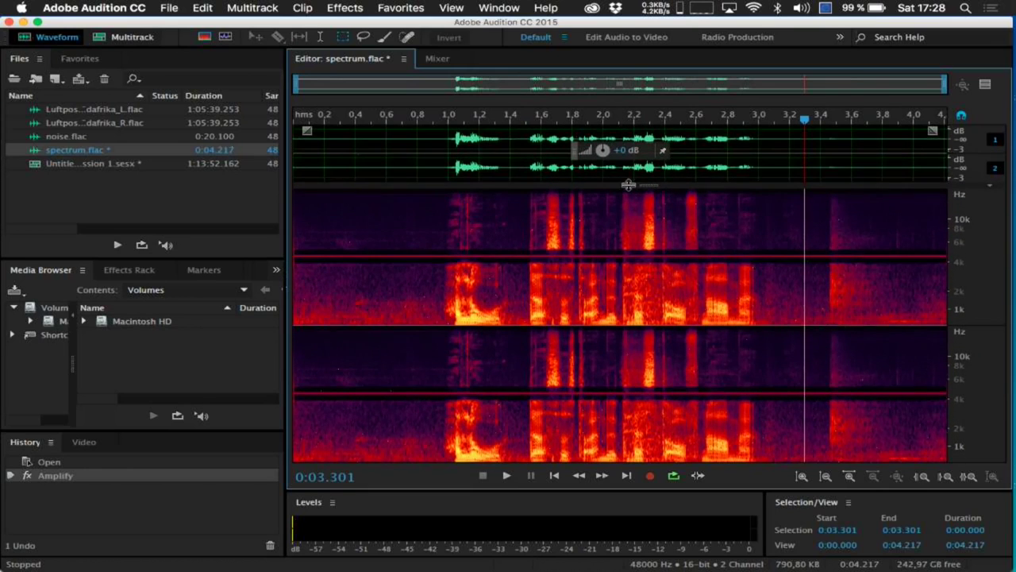
pyautogui.click(572, 208)
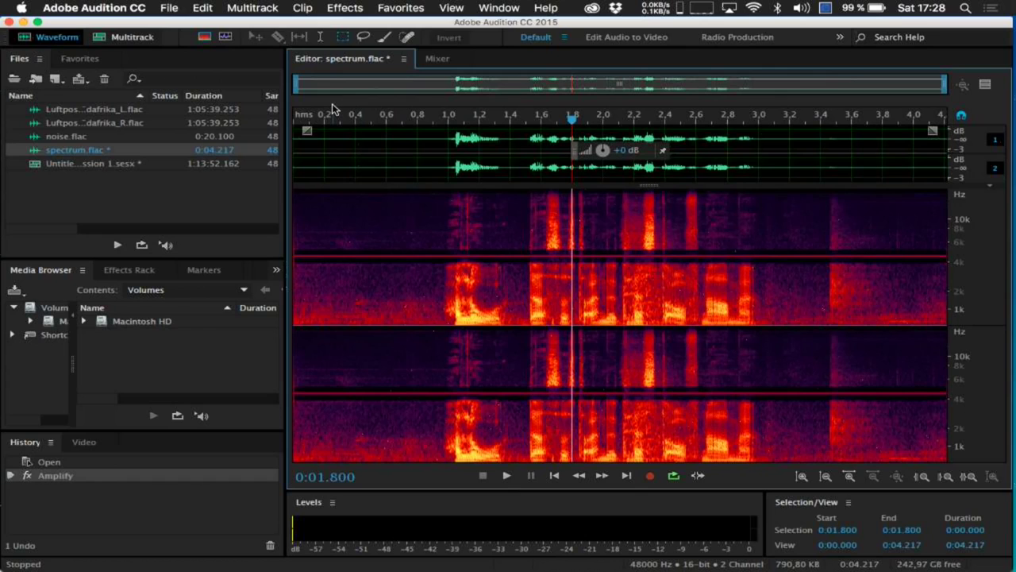
# Close spectrum.flac without saving and remove the noise clip from Track 3 of the multitrack session
pyautogui.press('super+w')
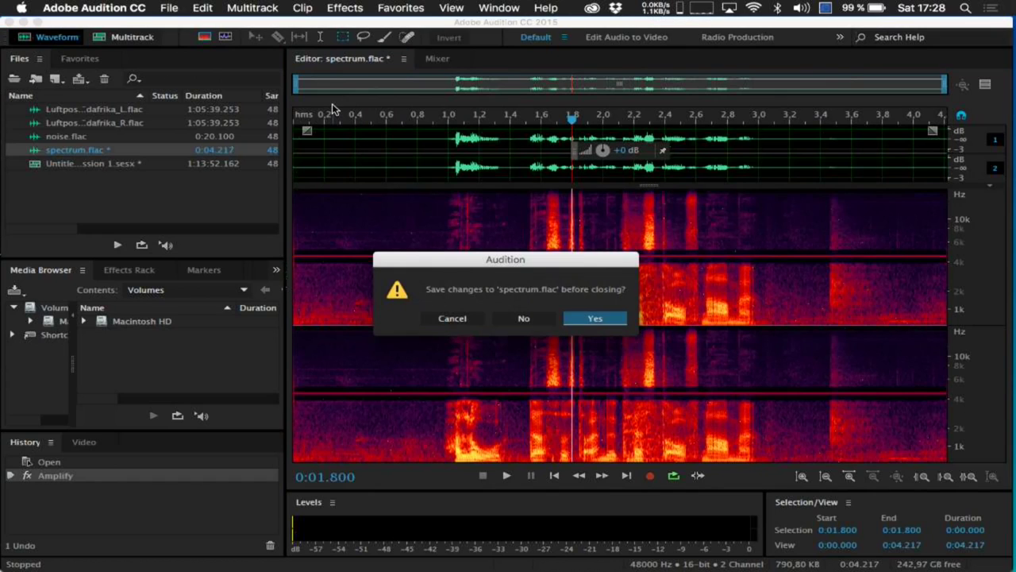
pyautogui.click(523, 319)
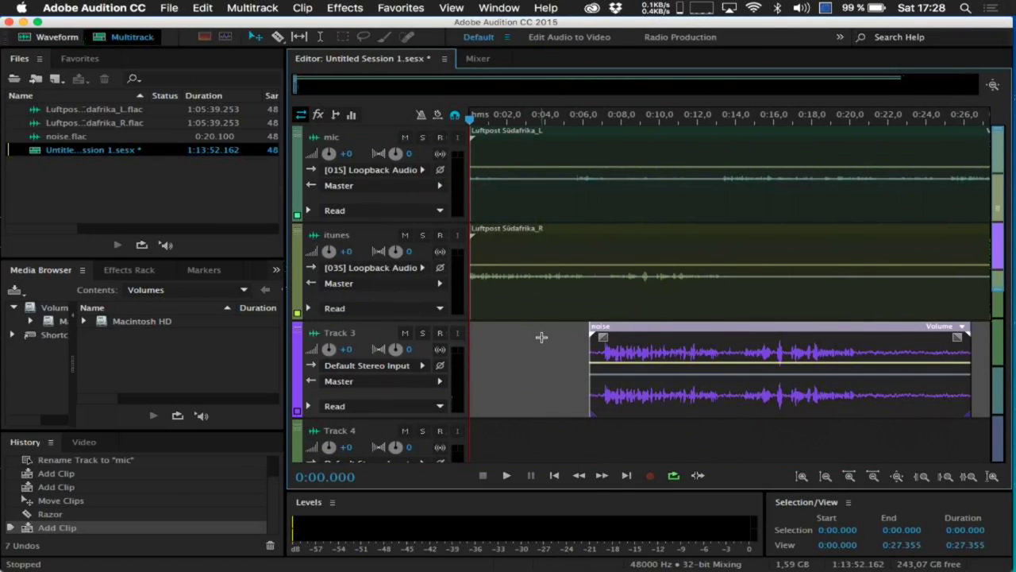
pyautogui.press('Delete')
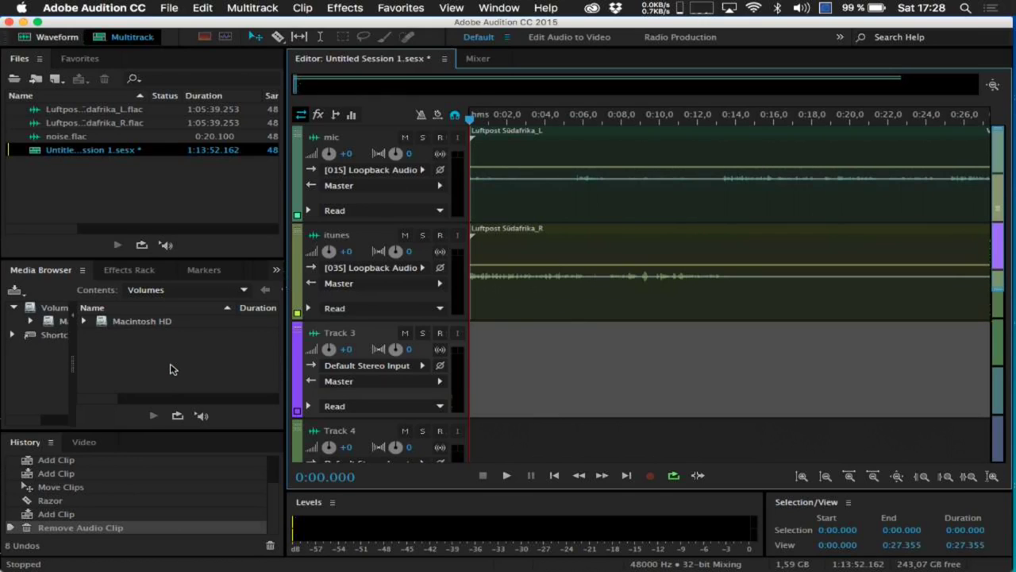
# Show the Effects Rack for Track 3 and examine the effect categories available for its first slot
pyautogui.click(151, 272)
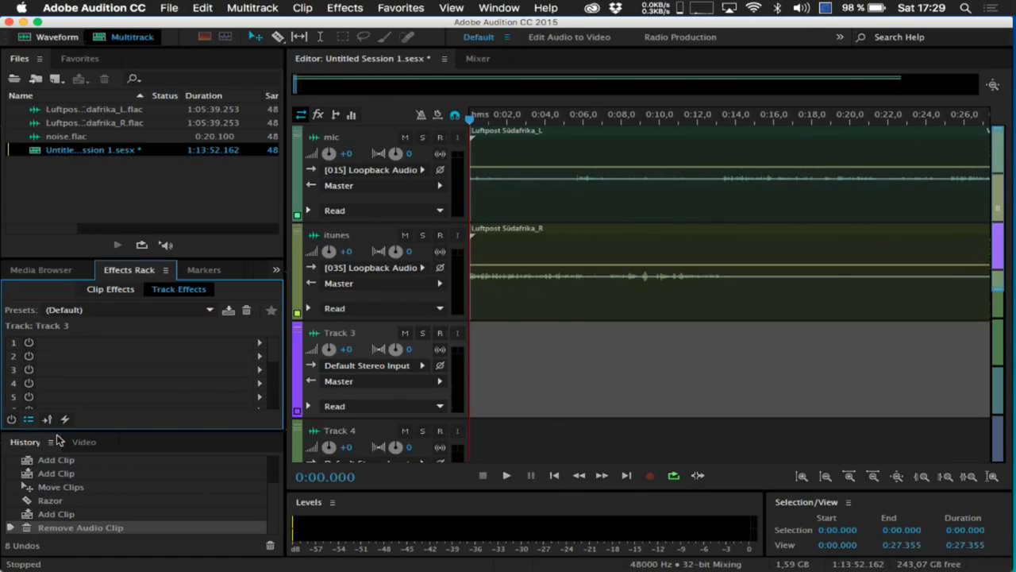
pyautogui.click(259, 343)
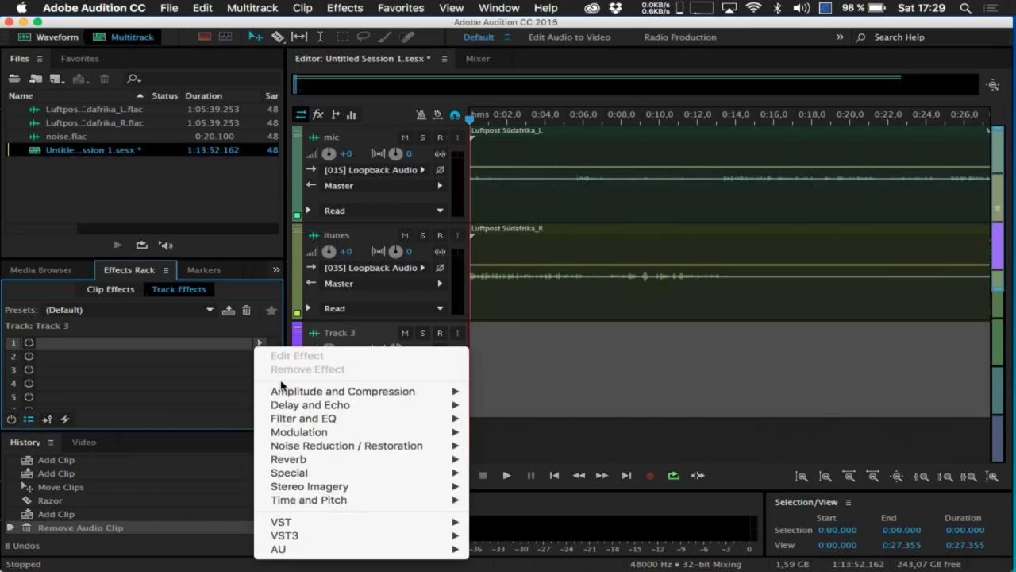
pyautogui.click(565, 308)
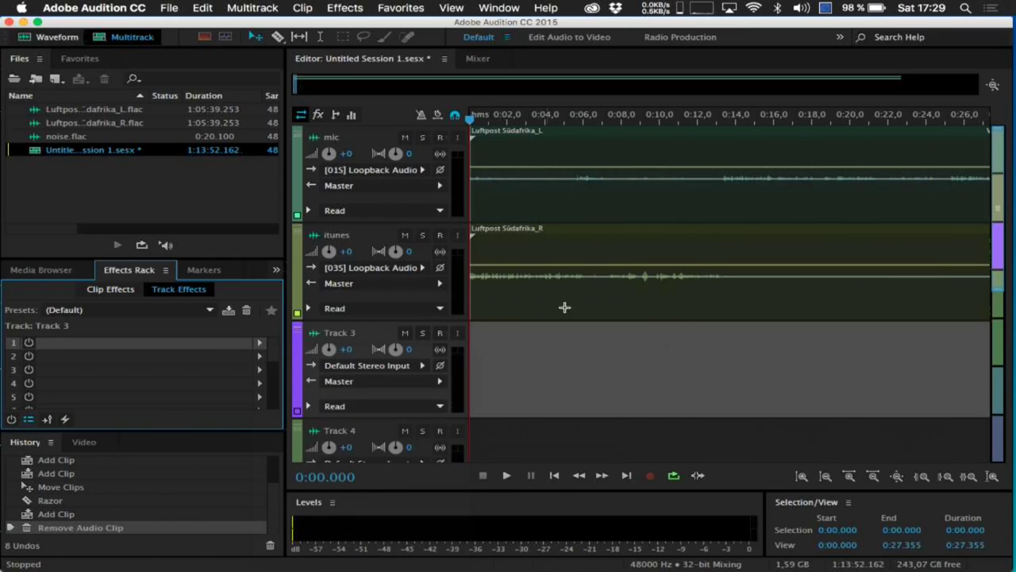
# Select the itunes track, solo it, and play a short passage to hear it alone
pyautogui.click(301, 153)
pyautogui.click(297, 251)
pyautogui.press('space')
pyautogui.press('space')
pyautogui.click(423, 236)
pyautogui.press('space')
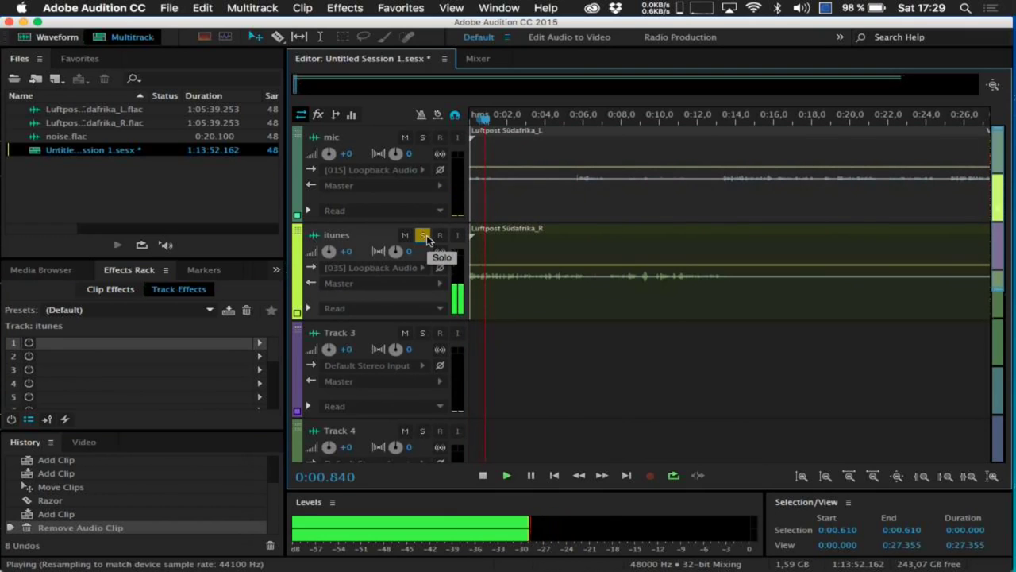
pyautogui.press('space')
# Add Dynamics Processing to the itunes track's first effect slot and load the Compander preset
pyautogui.click(260, 343)
pyautogui.click(261, 344)
pyautogui.click(261, 345)
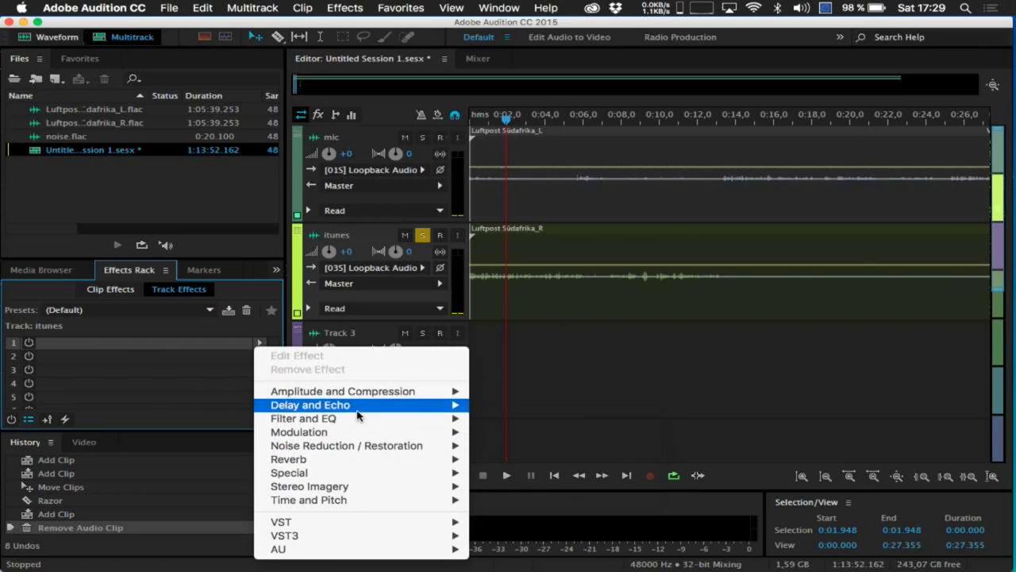
pyautogui.moveTo(367, 397)
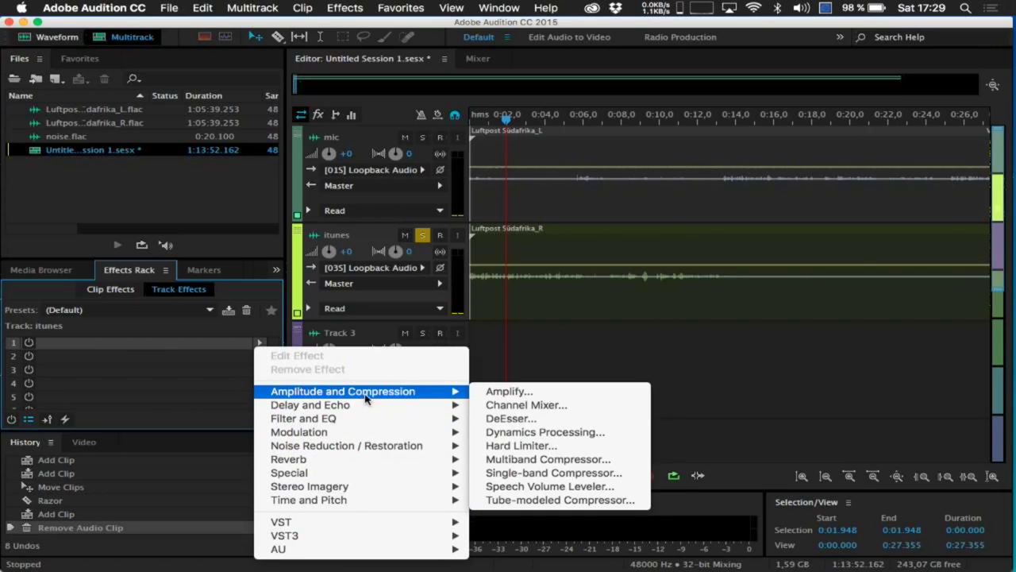
pyautogui.click(595, 432)
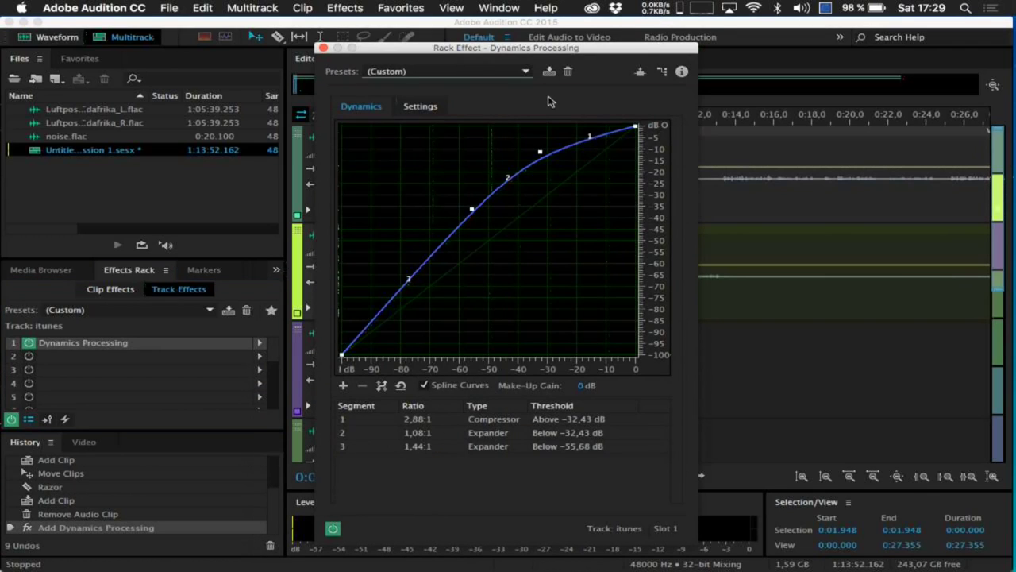
pyautogui.click(527, 71)
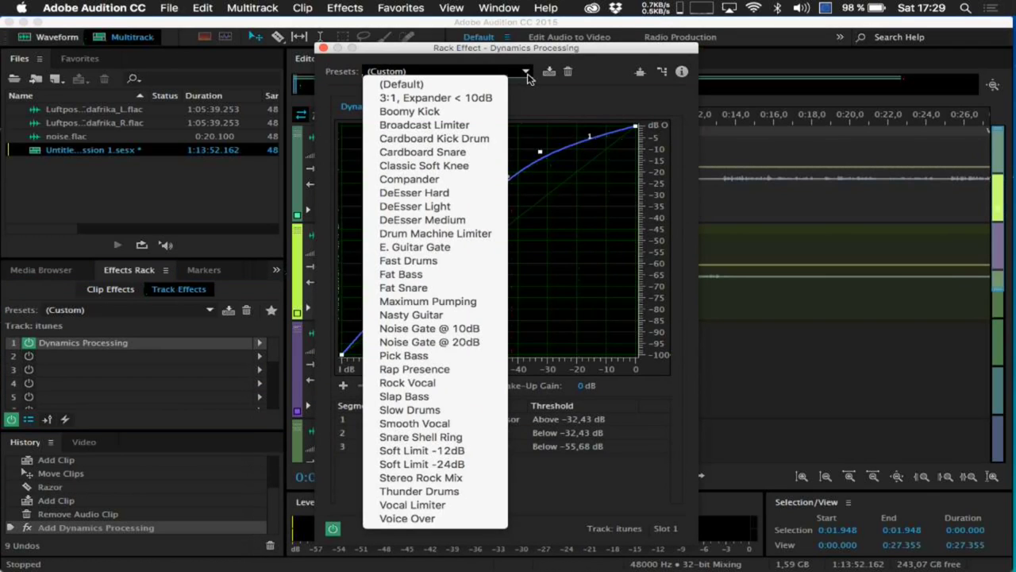
pyautogui.click(459, 178)
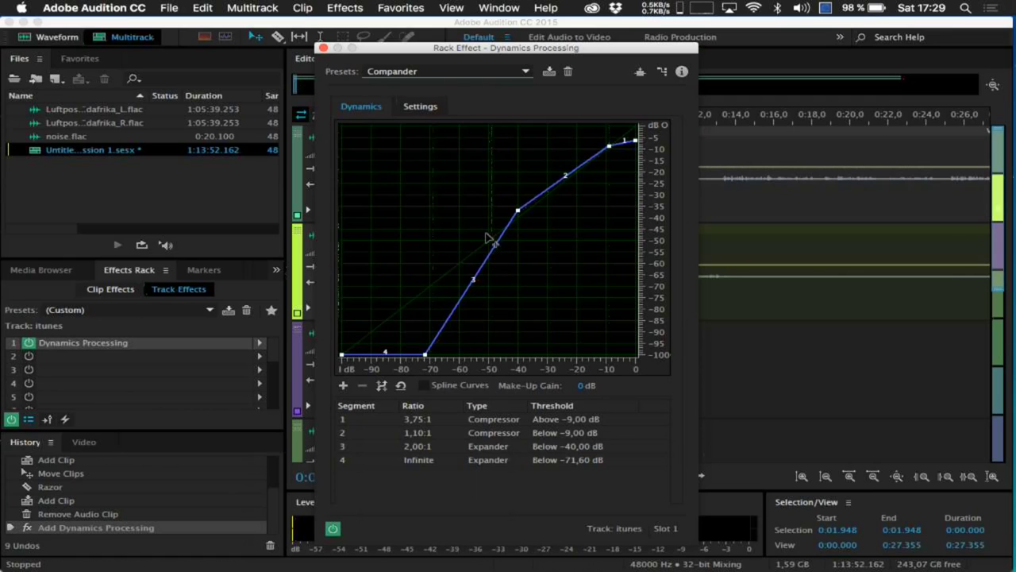
# Enable Spline Curves and move the -40 dB curve point up to a threshold of about -44.86 dB, closing the effect window
pyautogui.click(424, 385)
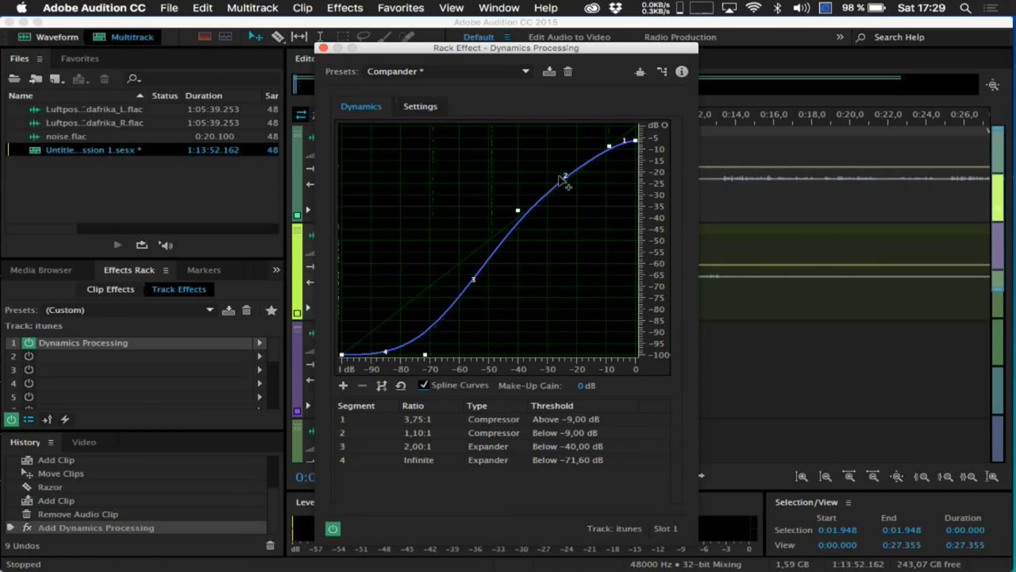
pyautogui.moveTo(518, 210); pyautogui.dragTo(503, 195)
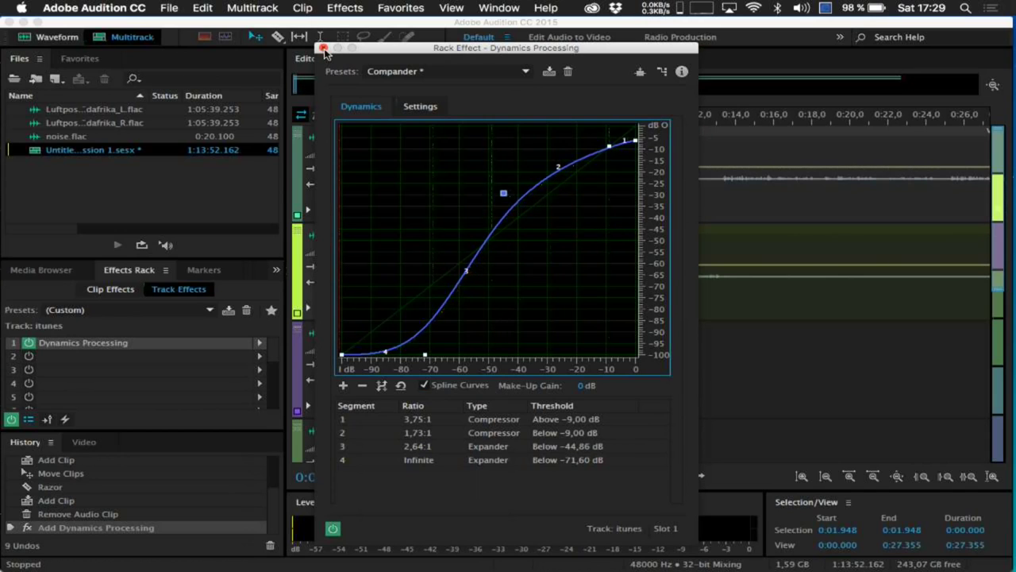
pyautogui.click(324, 49)
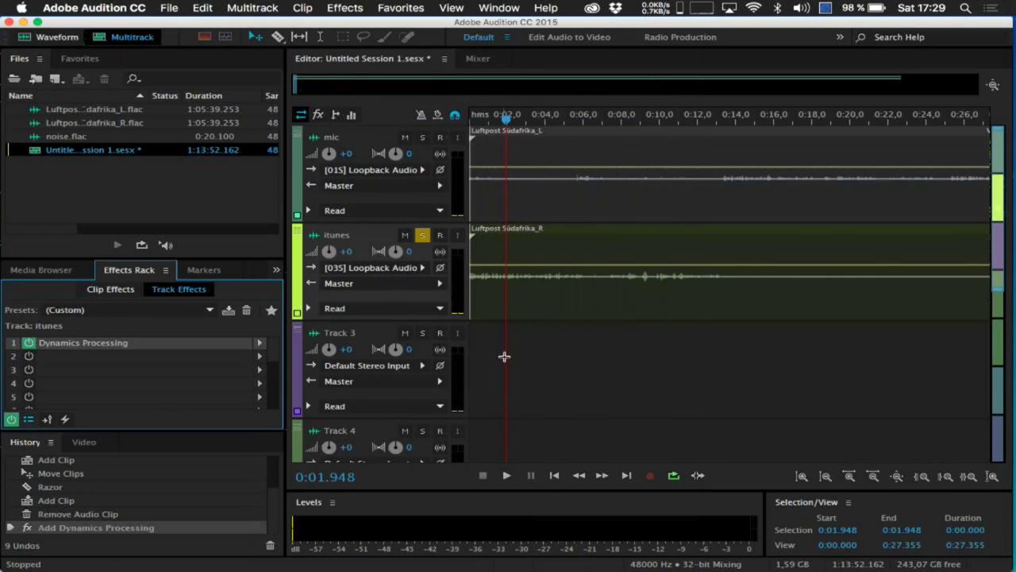
# Select Track 3 and the Luftpost Südafrika_L clip on the mic track to compare their track effects
pyautogui.click(542, 402)
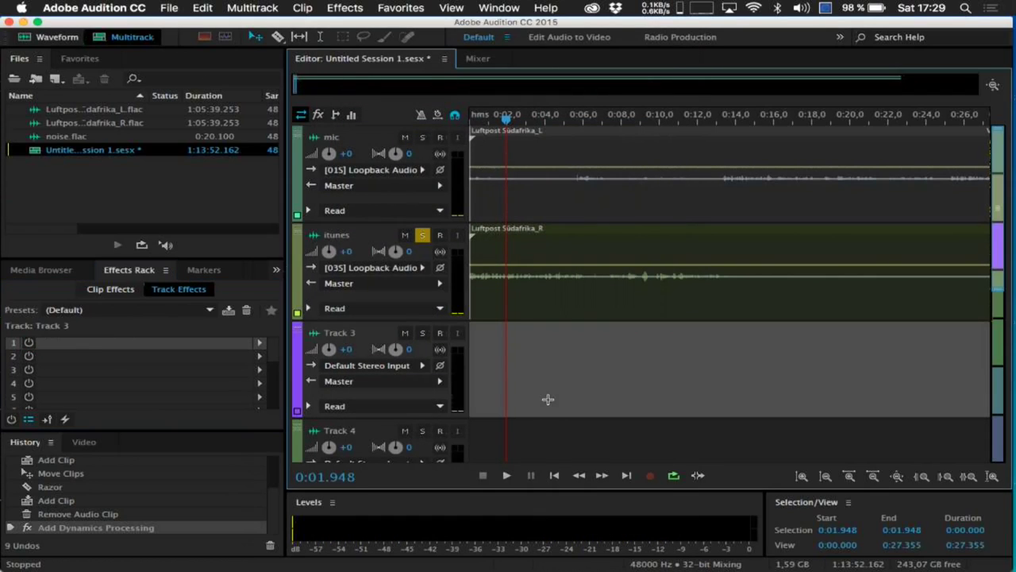
pyautogui.click(560, 161)
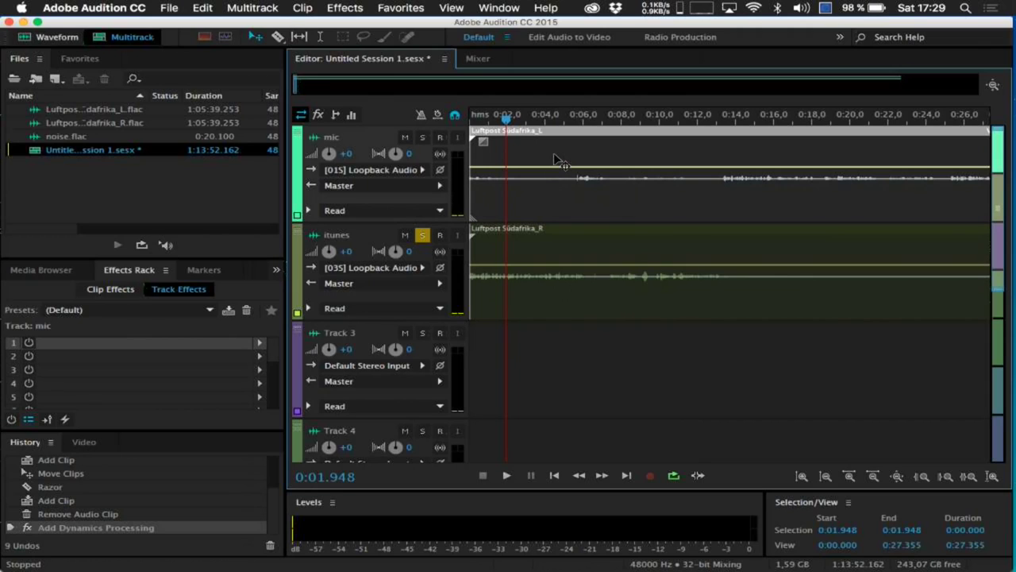
# Delete the Luftpost Südafrika_L clip from the mic track and import background.mp3 at the start of Track 3
pyautogui.press('Delete')
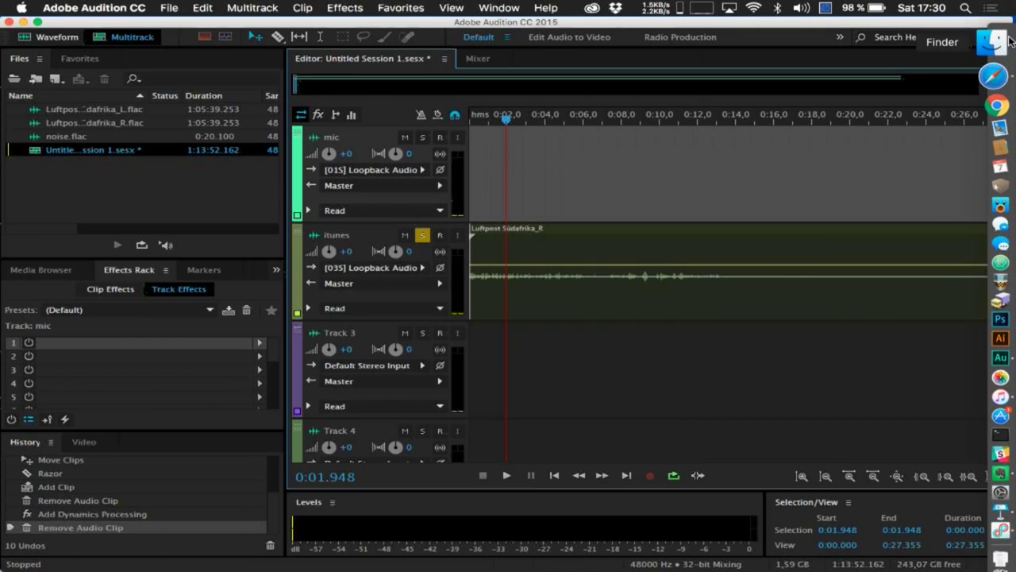
pyautogui.click(1004, 29)
pyautogui.moveTo(222, 287); pyautogui.dragTo(566, 384)
pyautogui.click(658, 332)
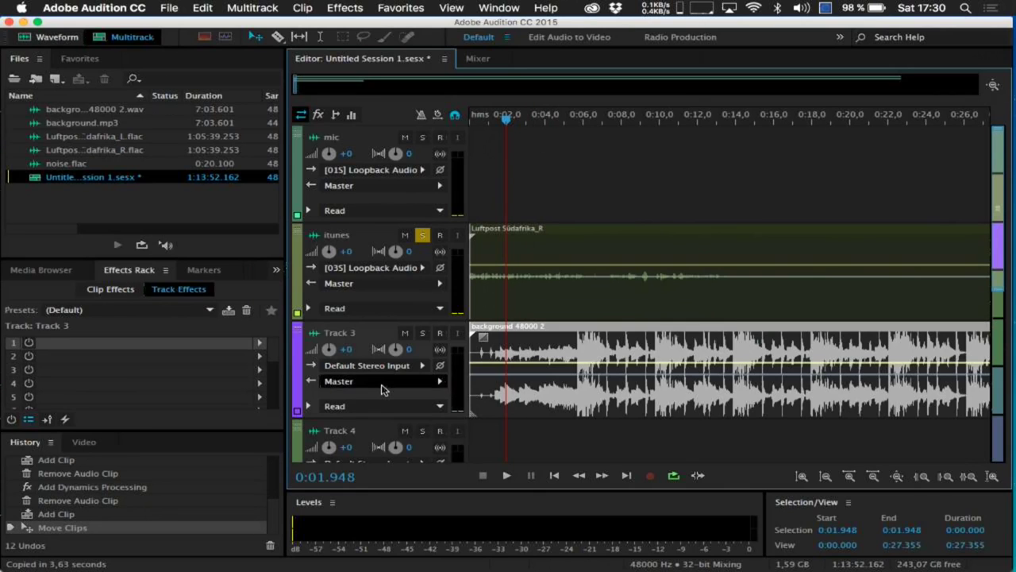
# Lower Track 3's volume to -7.2 dB and play from the beginning, switching off solo on the itunes track
pyautogui.moveTo(330, 350); pyautogui.dragTo(327, 351)
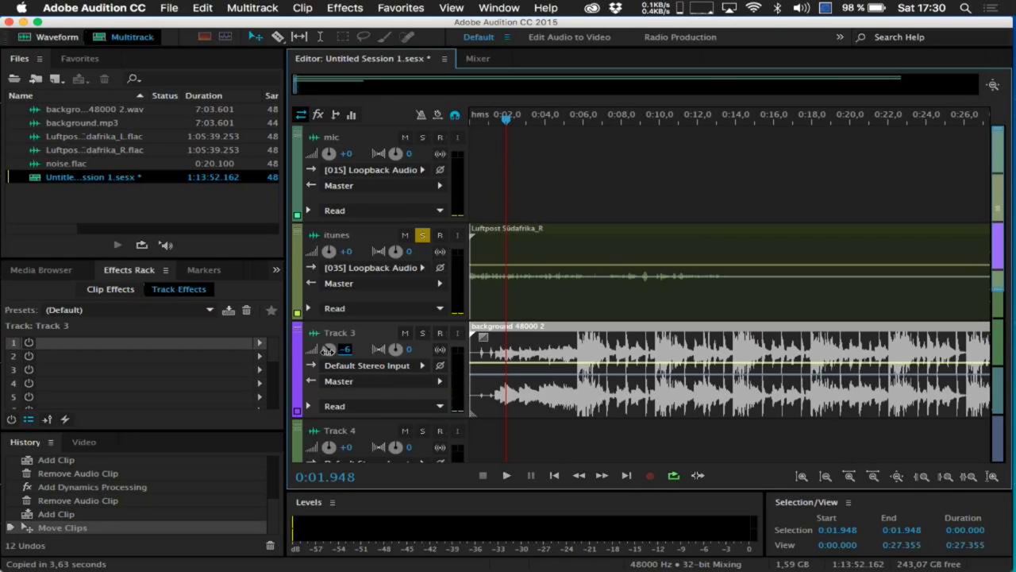
pyautogui.moveTo(505, 117); pyautogui.dragTo(453, 123)
pyautogui.press('space')
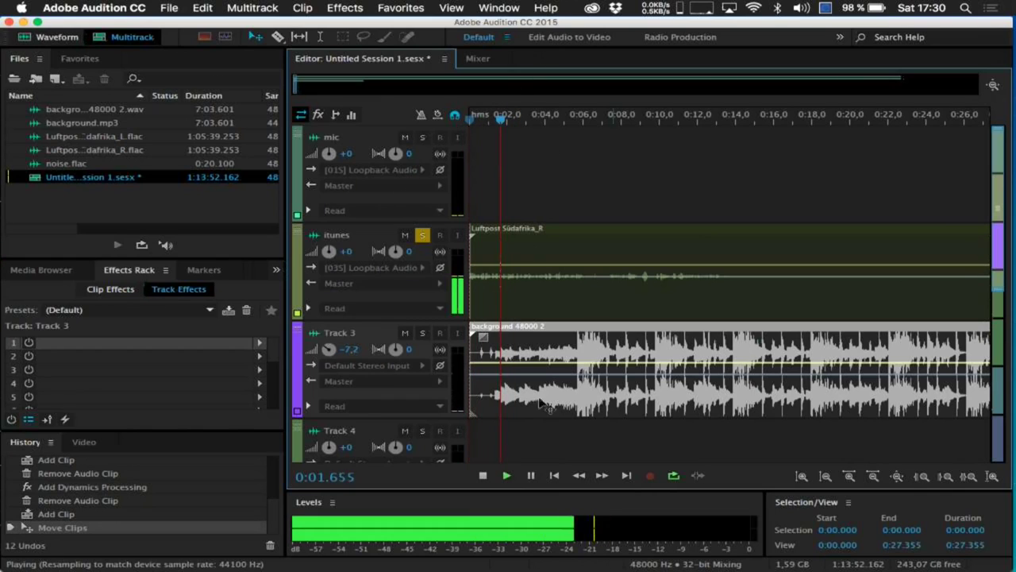
pyautogui.click(421, 238)
pyautogui.click(421, 238)
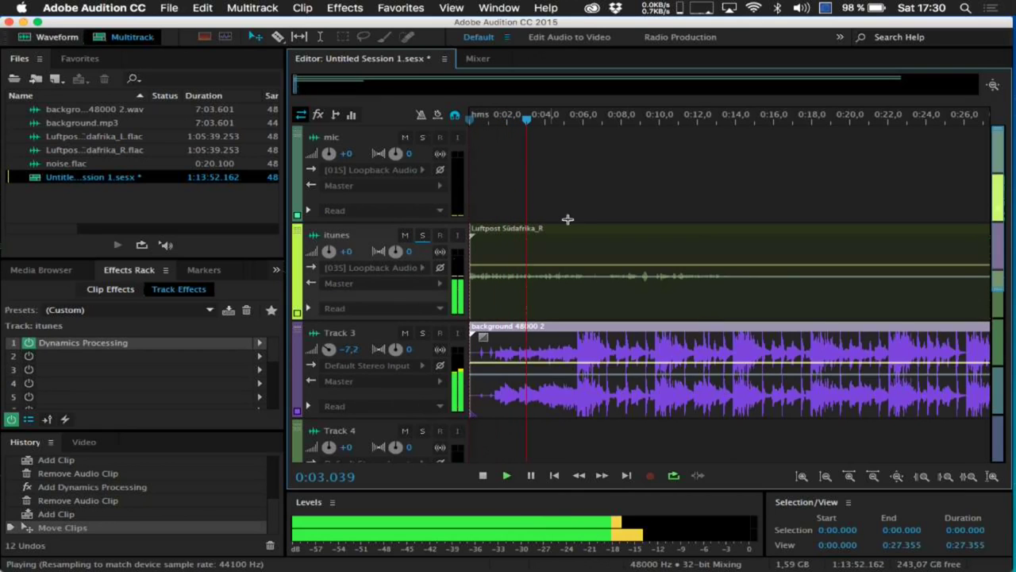
# During playback, shift the Luftpost Südafrika_R clip to start at about 0:04 and lower Track 3's volume to -12 dB, then stop
pyautogui.moveTo(566, 231); pyautogui.dragTo(647, 231)
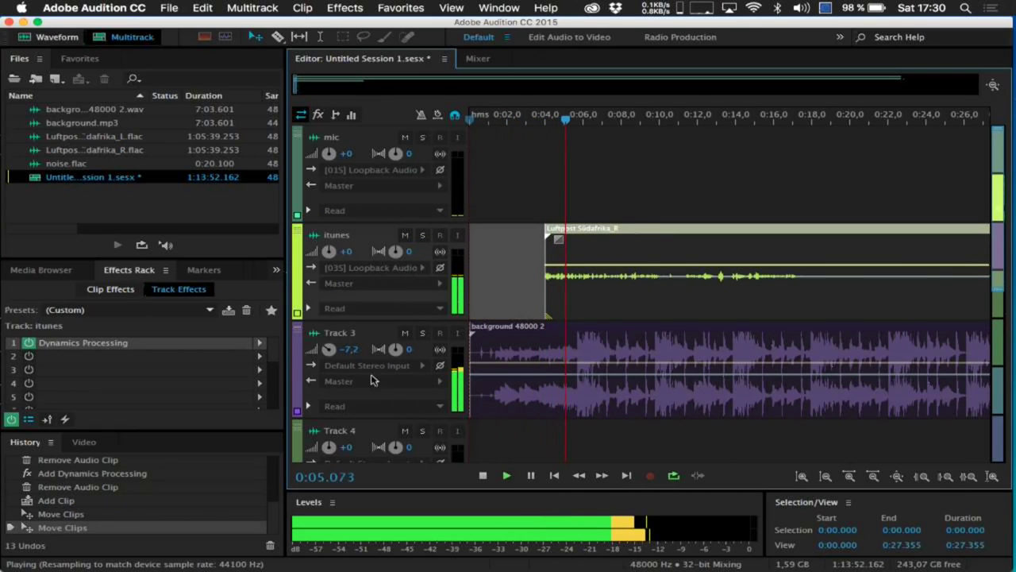
pyautogui.click(344, 350)
pyautogui.moveTo(343, 351); pyautogui.dragTo(337, 359)
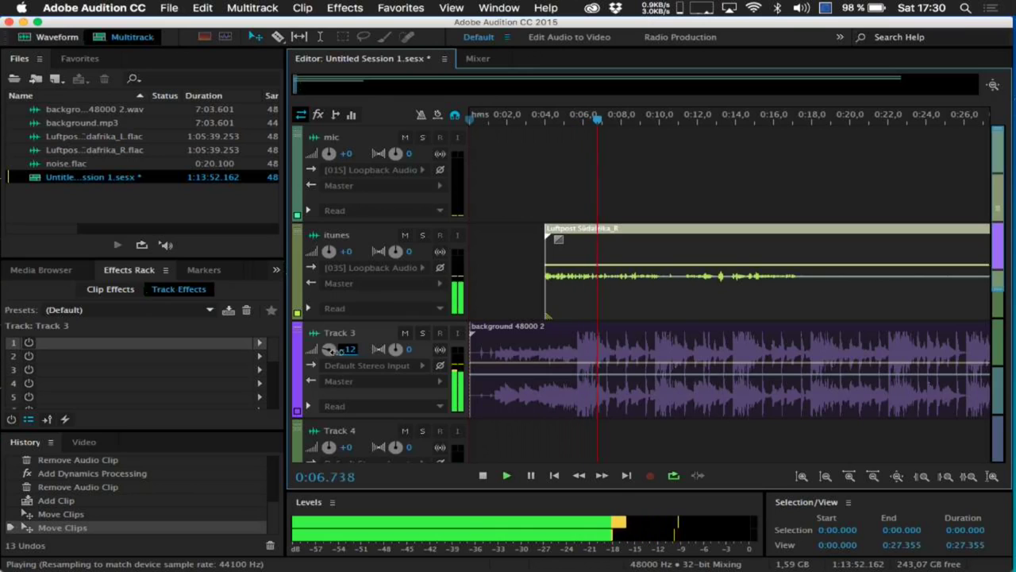
pyautogui.press('space')
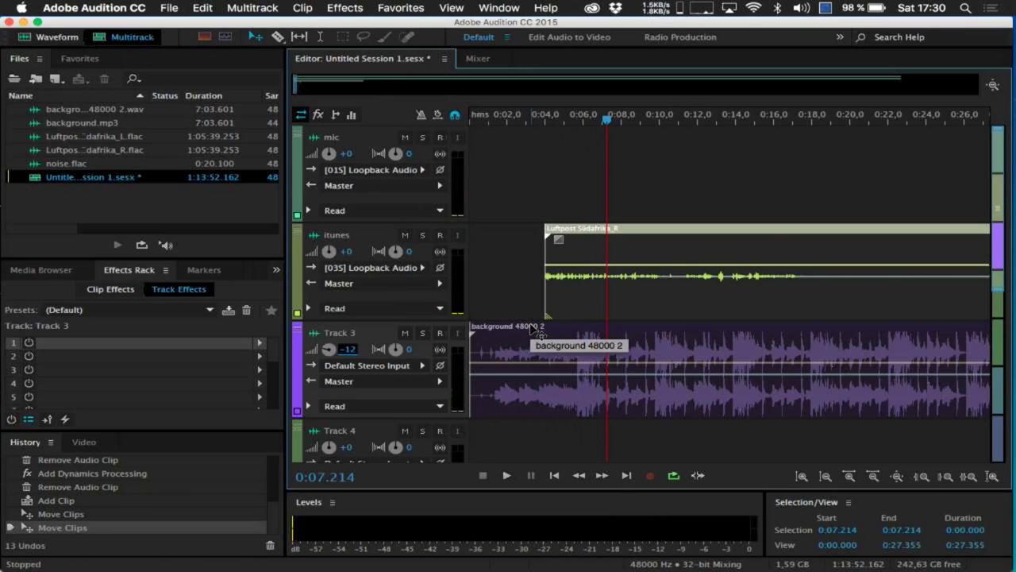
# Place the Luftpost Südafrika_R clip on the mic track and the background 48000 2 clip on the itunes track, both starting at 0:00
pyautogui.moveTo(601, 240); pyautogui.dragTo(587, 149)
pyautogui.moveTo(571, 340); pyautogui.dragTo(629, 235)
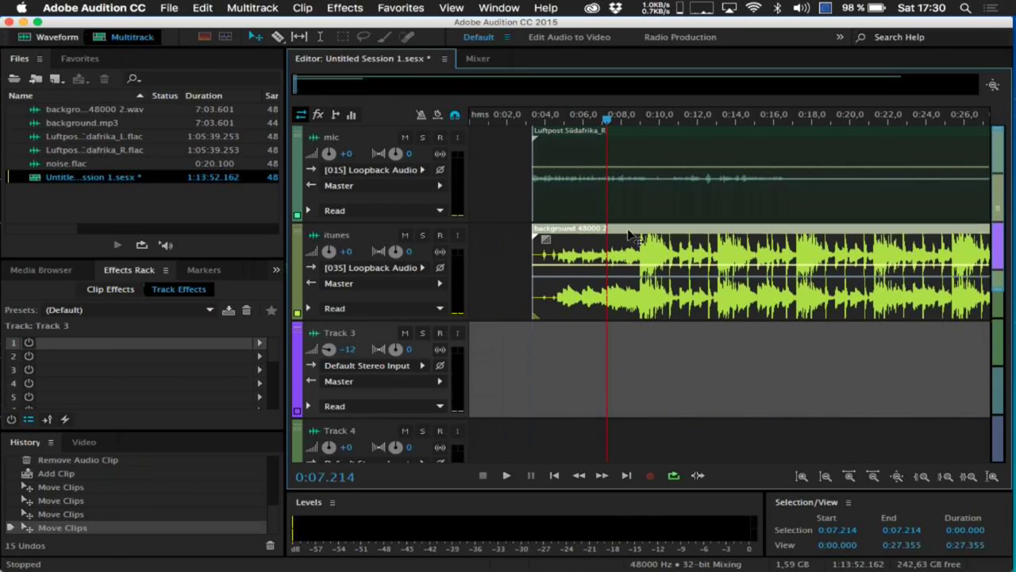
pyautogui.click(508, 171)
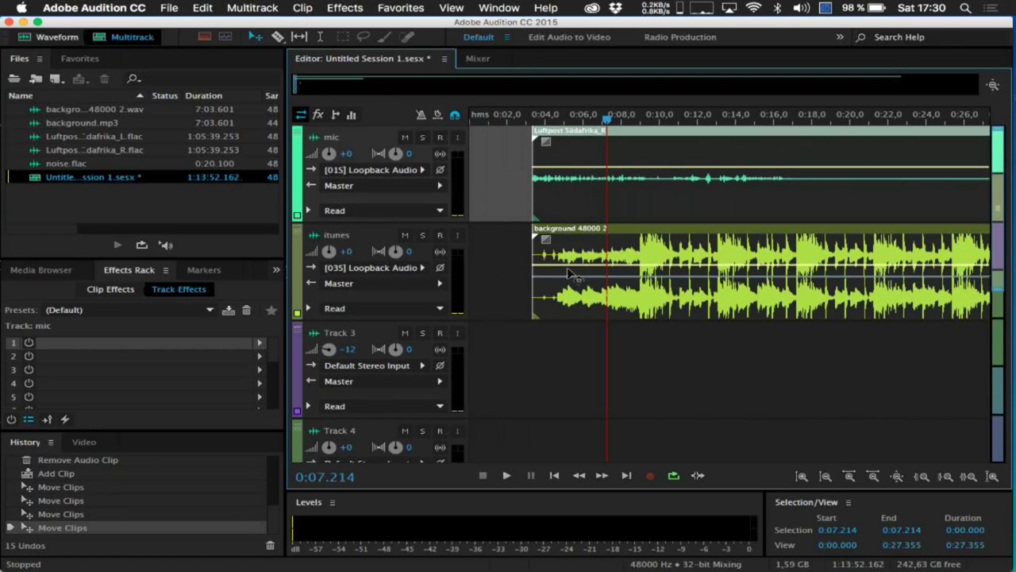
pyautogui.moveTo(589, 232); pyautogui.dragTo(528, 233)
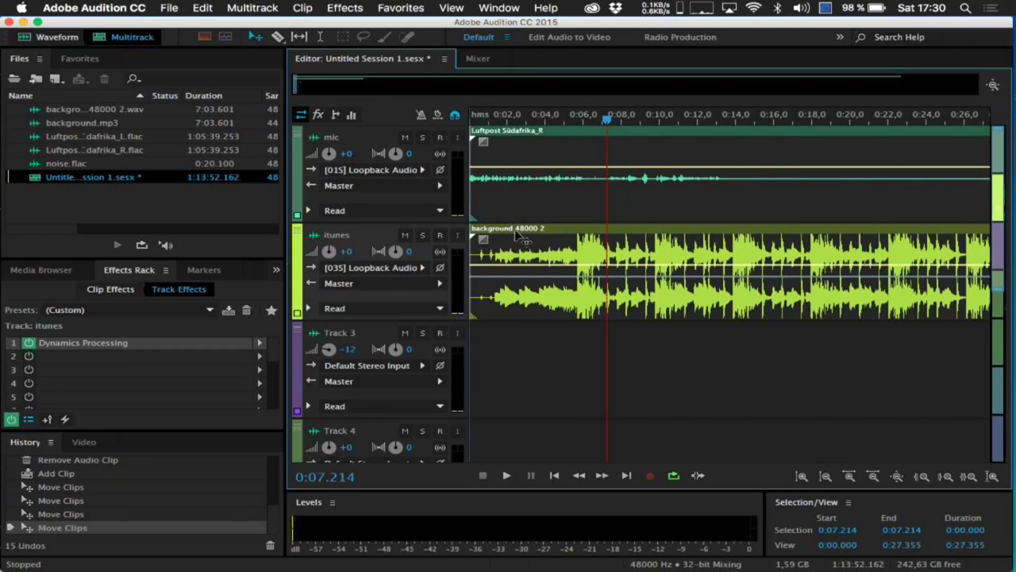
pyautogui.click(525, 383)
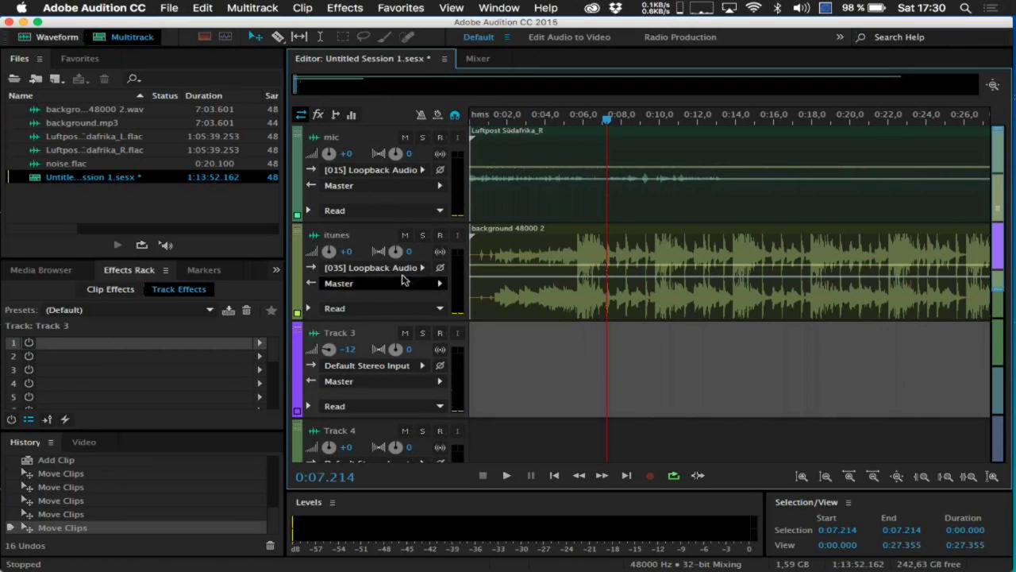
# Flatten the itunes track's Dynamics Processing curve with thresholds of about -35, -58 and -79 dB, lowering its 0 dB end point to about -40 dB
pyautogui.click(368, 239)
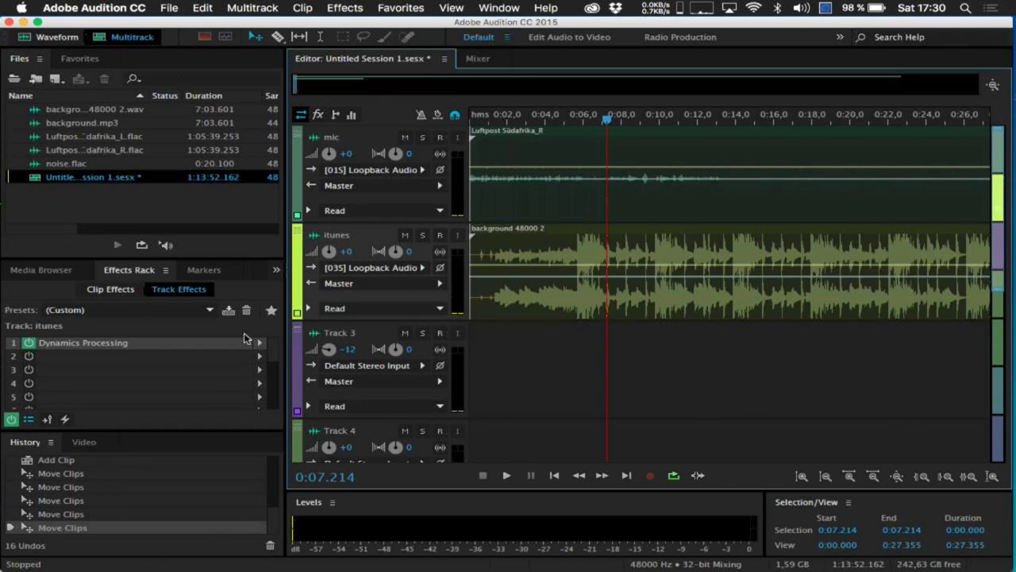
pyautogui.doubleClick(68, 342)
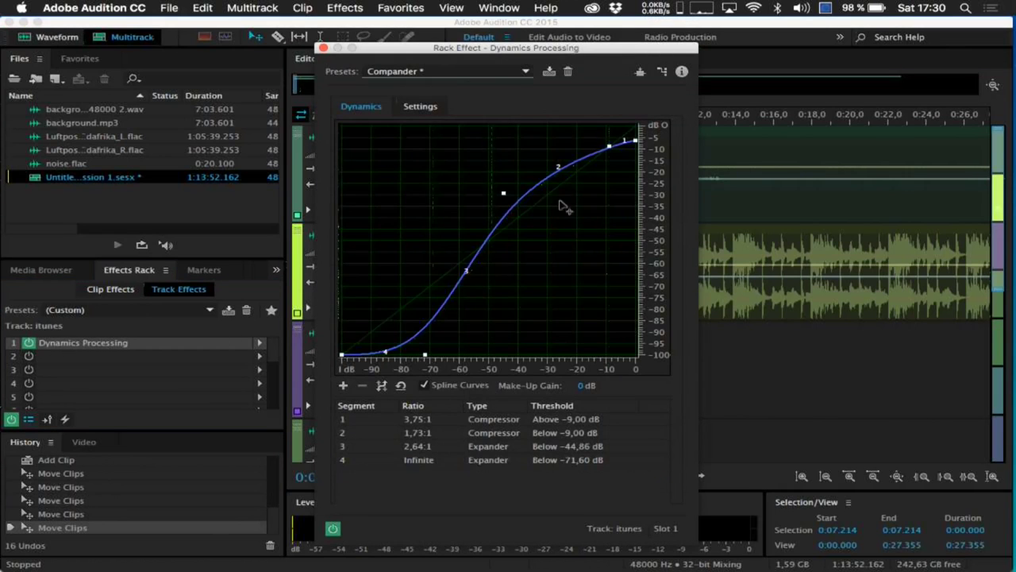
pyautogui.moveTo(635, 141); pyautogui.dragTo(609, 207)
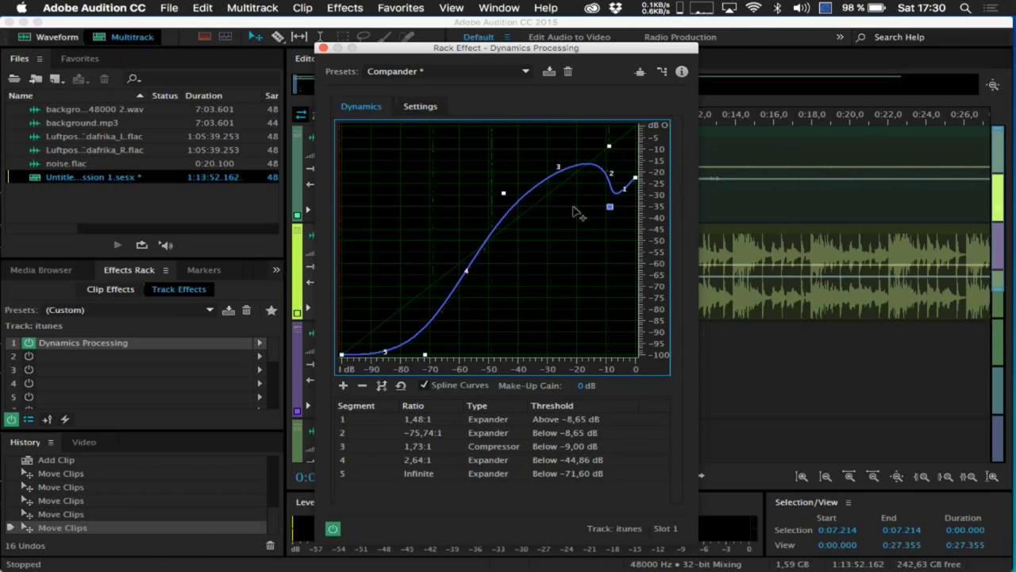
pyautogui.moveTo(597, 146); pyautogui.dragTo(465, 248)
pyautogui.moveTo(425, 359); pyautogui.dragTo(402, 318)
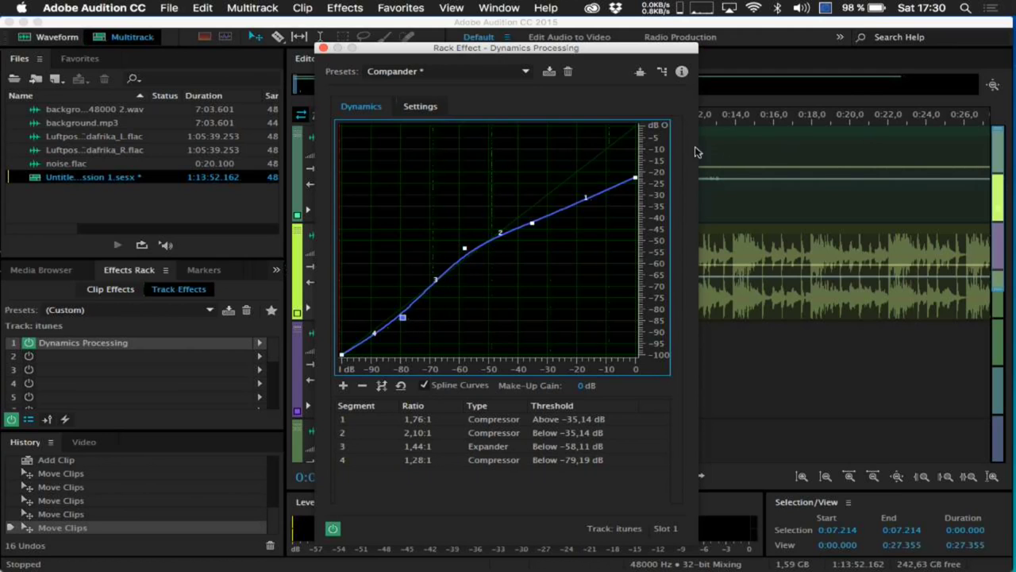
pyautogui.moveTo(636, 178); pyautogui.dragTo(636, 216)
pyautogui.click(323, 48)
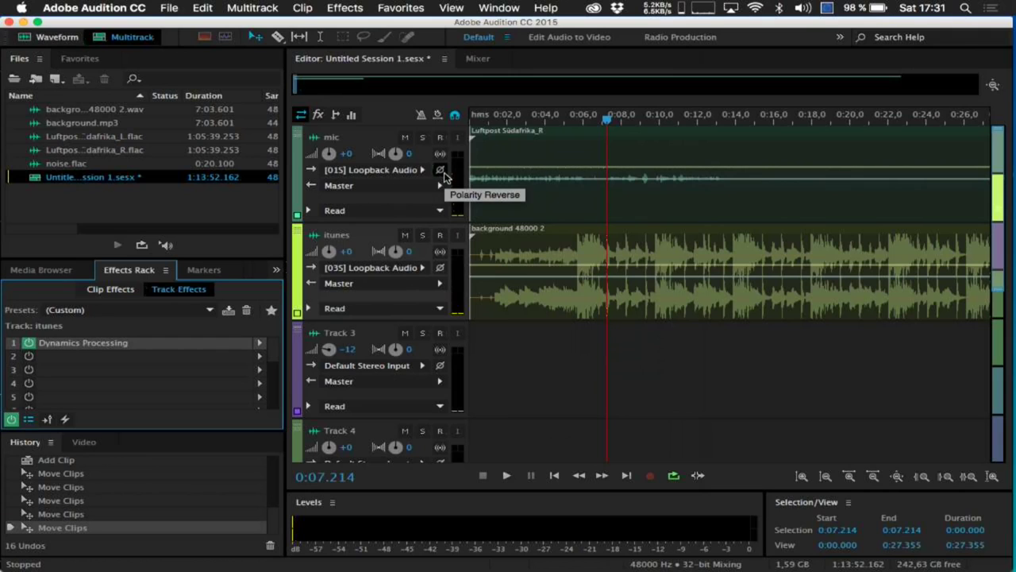
# Show the track sends and create a side-chain from the mic track's S1 send to Dynamics Processing (itunes - Slot 1)
pyautogui.click(335, 114)
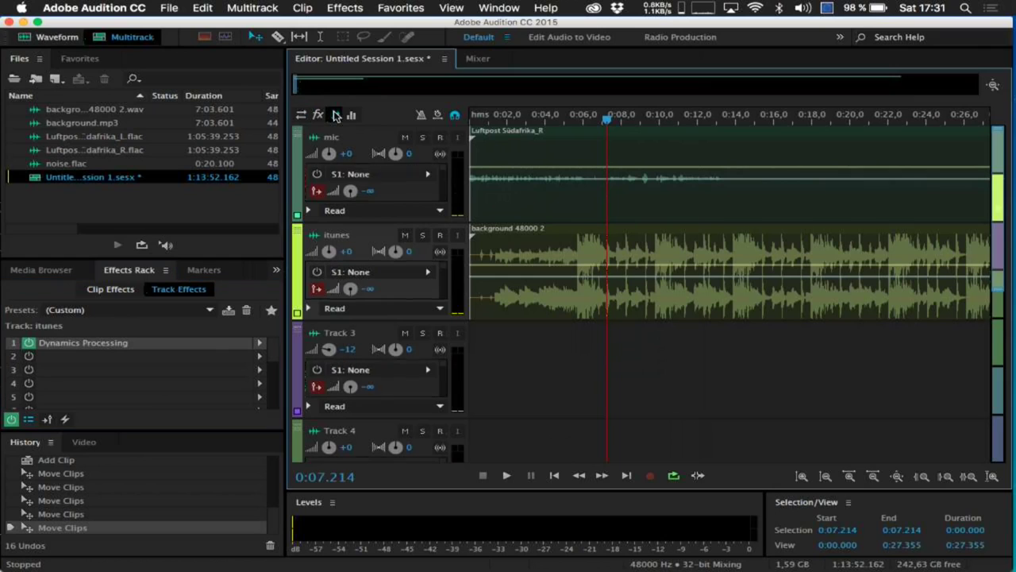
pyautogui.click(428, 176)
pyautogui.moveTo(516, 225)
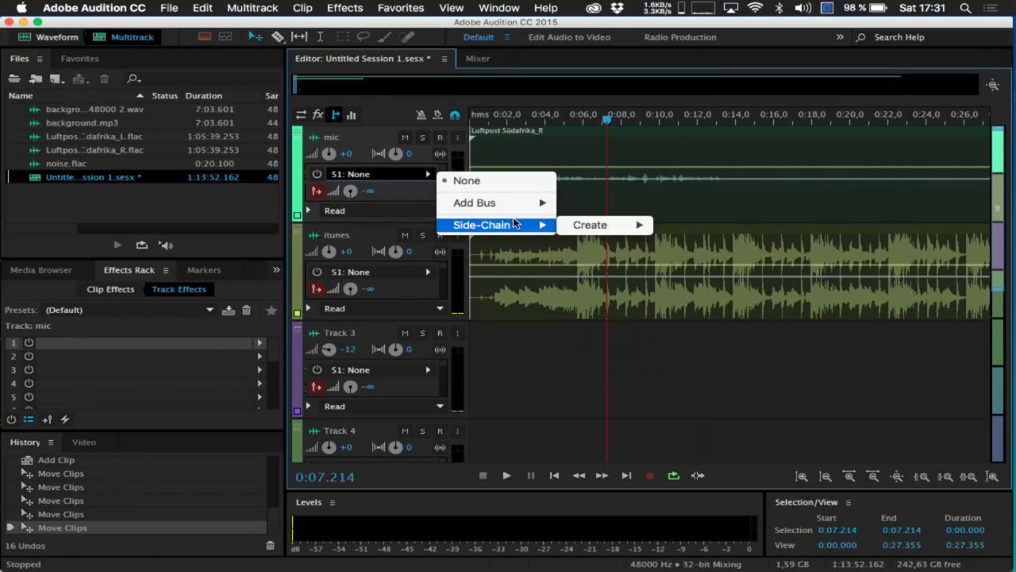
pyautogui.moveTo(594, 228)
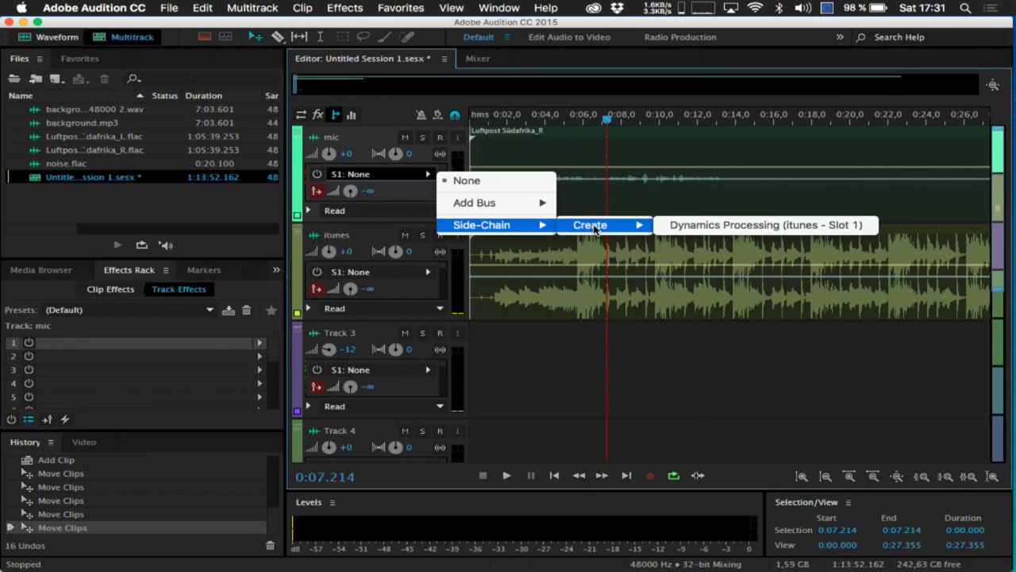
pyautogui.click(814, 226)
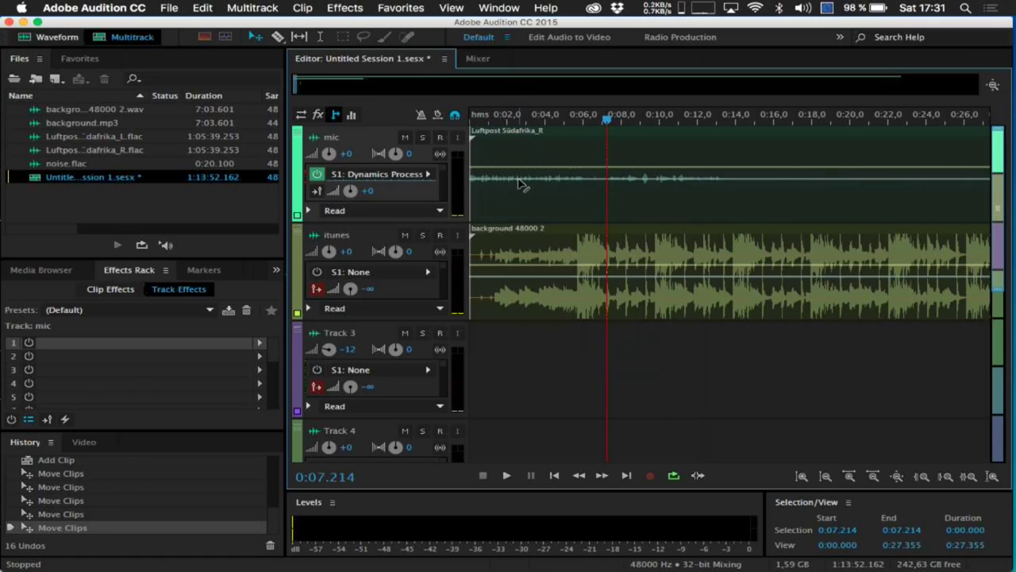
# Play a short passage from about 0:02 to hear the side-chained compression on the background music
pyautogui.moveTo(609, 125); pyautogui.dragTo(508, 125)
pyautogui.press('space')
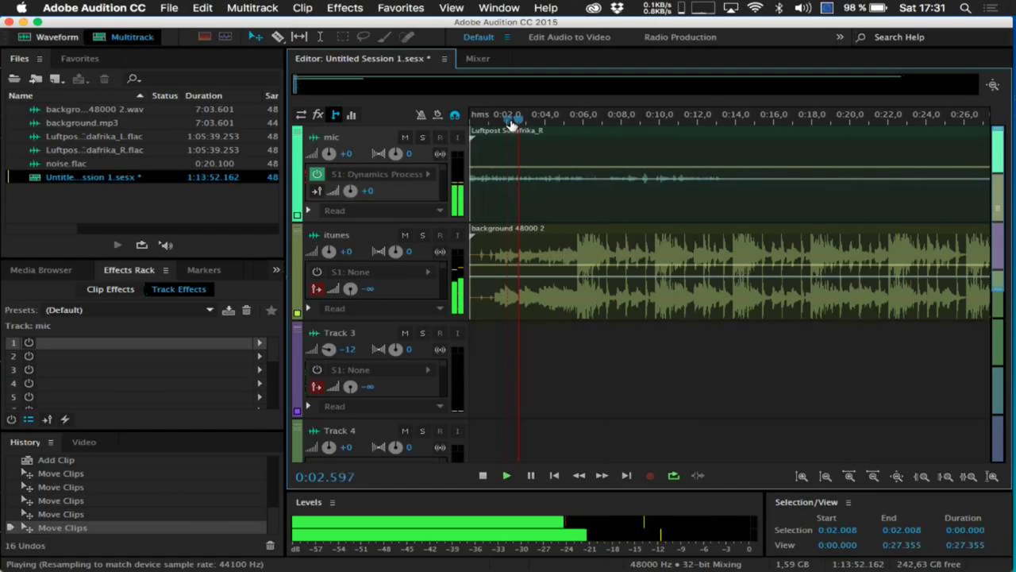
pyautogui.press('space')
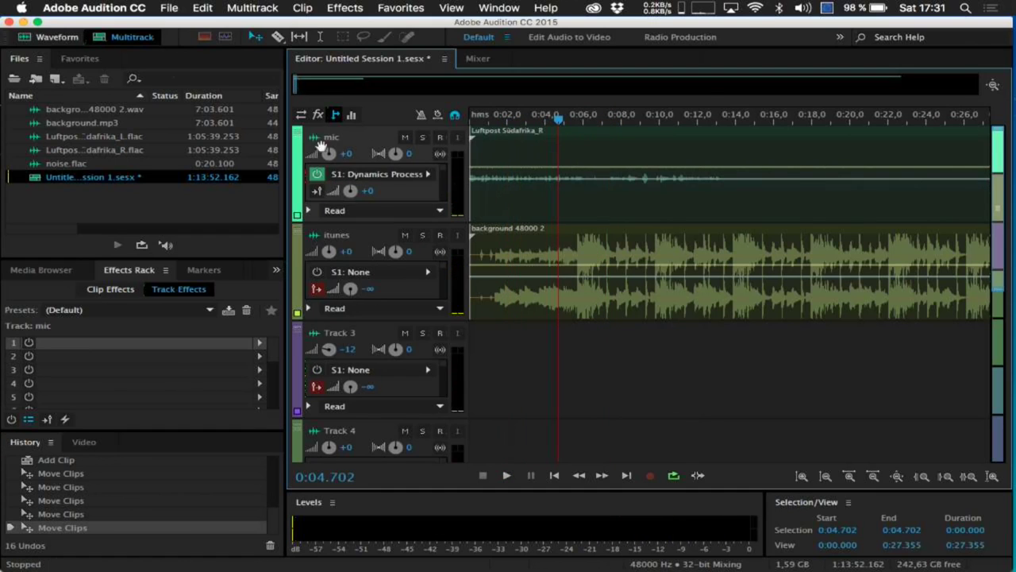
# Raise the mic track's volume to +14.4 dB and play from about 0:01.4 to check the ducking
pyautogui.press('space')
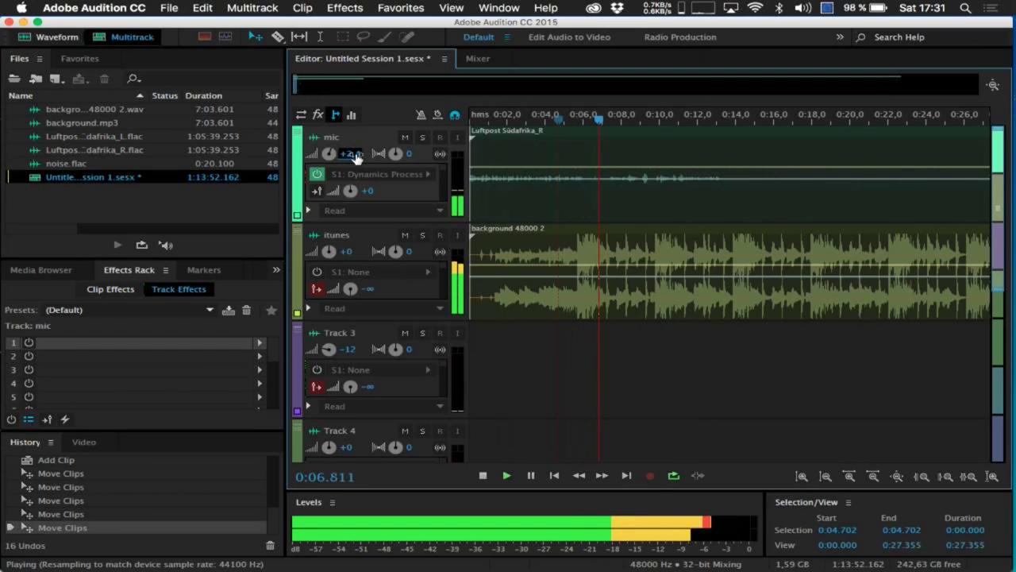
pyautogui.press('space')
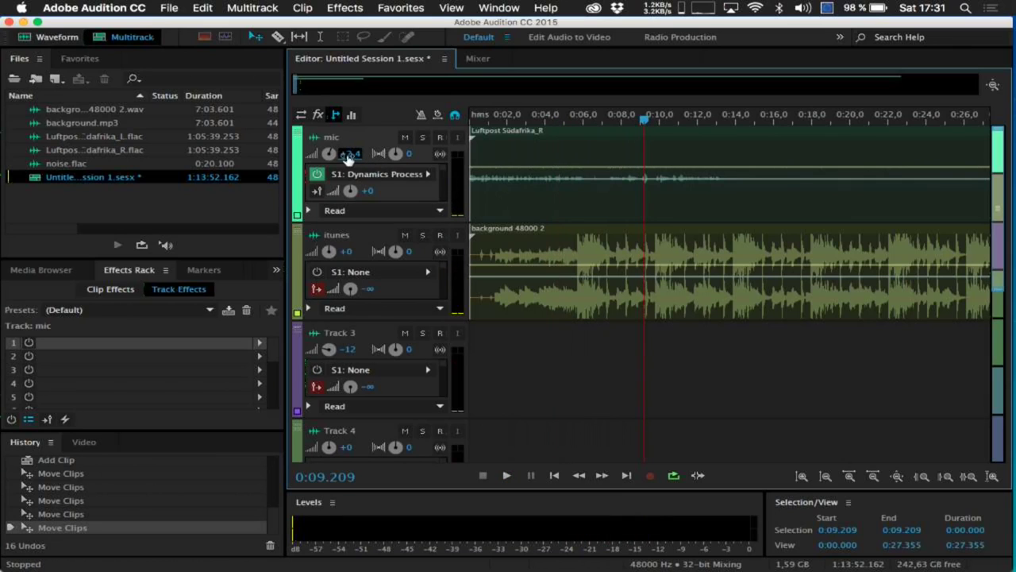
pyautogui.moveTo(349, 154); pyautogui.dragTo(385, 154)
pyautogui.click(497, 116)
pyautogui.press('space')
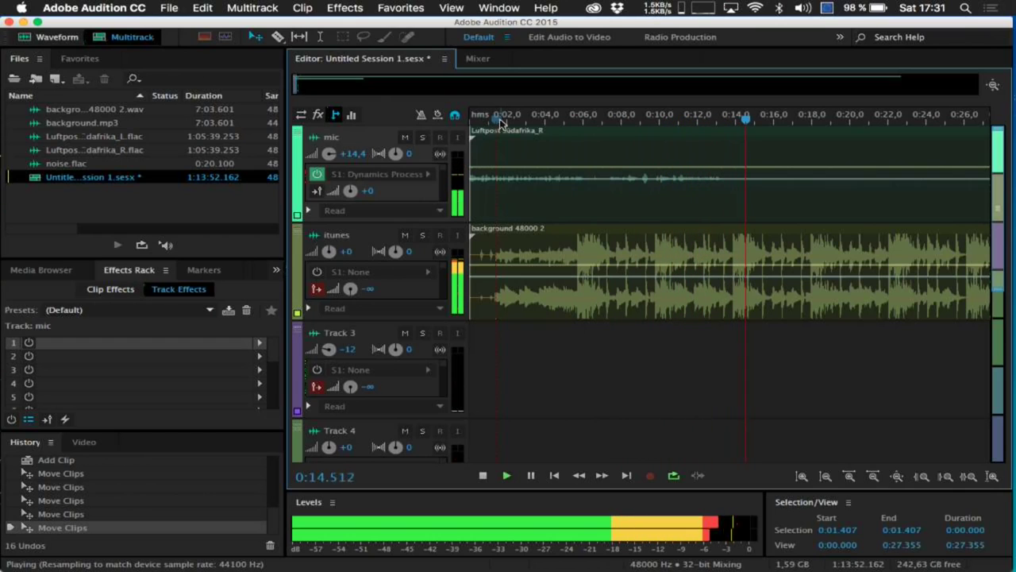
pyautogui.press('space')
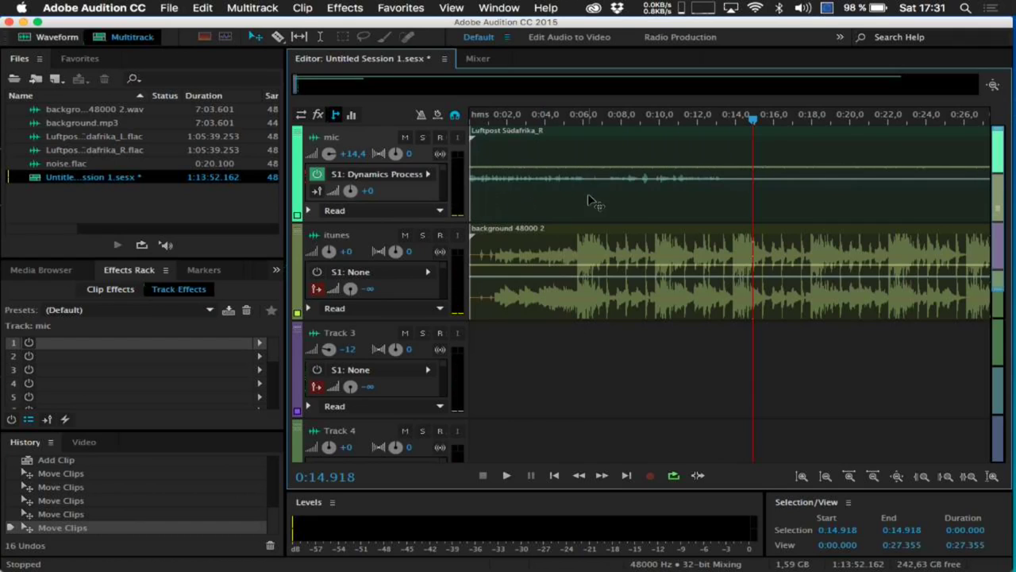
# Review the curve and the attack and release settings of the itunes track's Dynamics Processing, closing the effect window
pyautogui.click(299, 253)
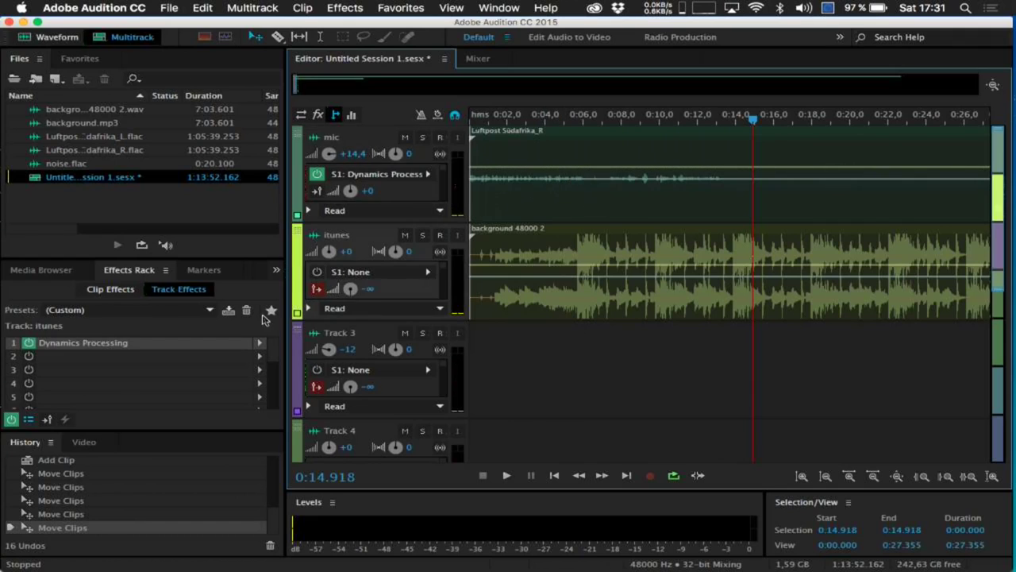
pyautogui.click(258, 344)
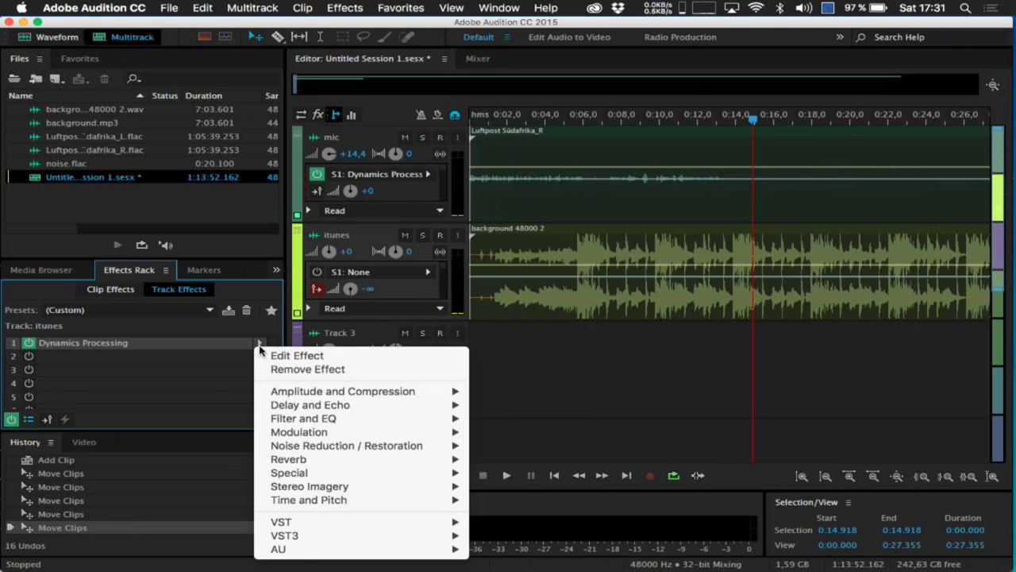
pyautogui.doubleClick(209, 344)
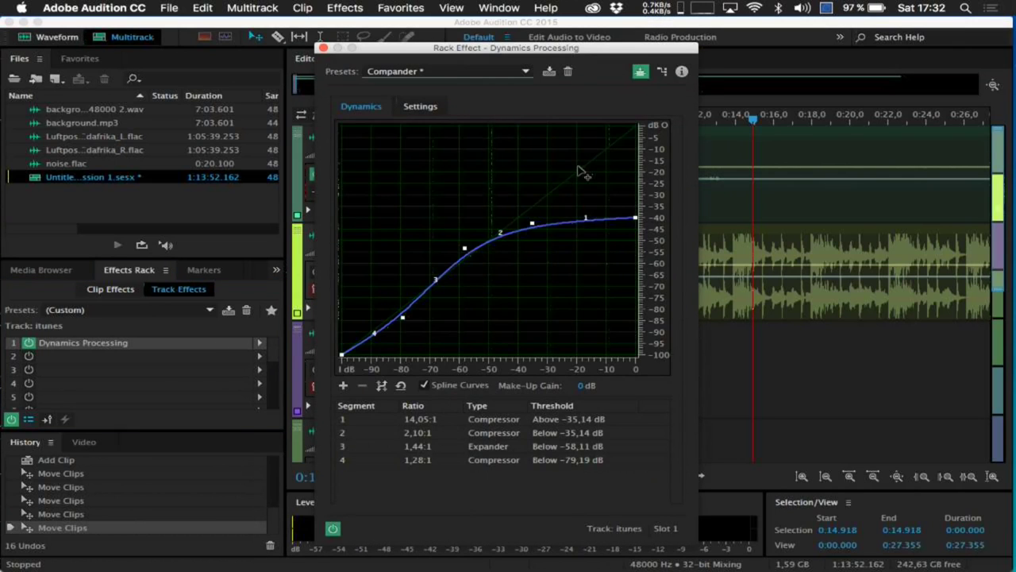
pyautogui.click(429, 106)
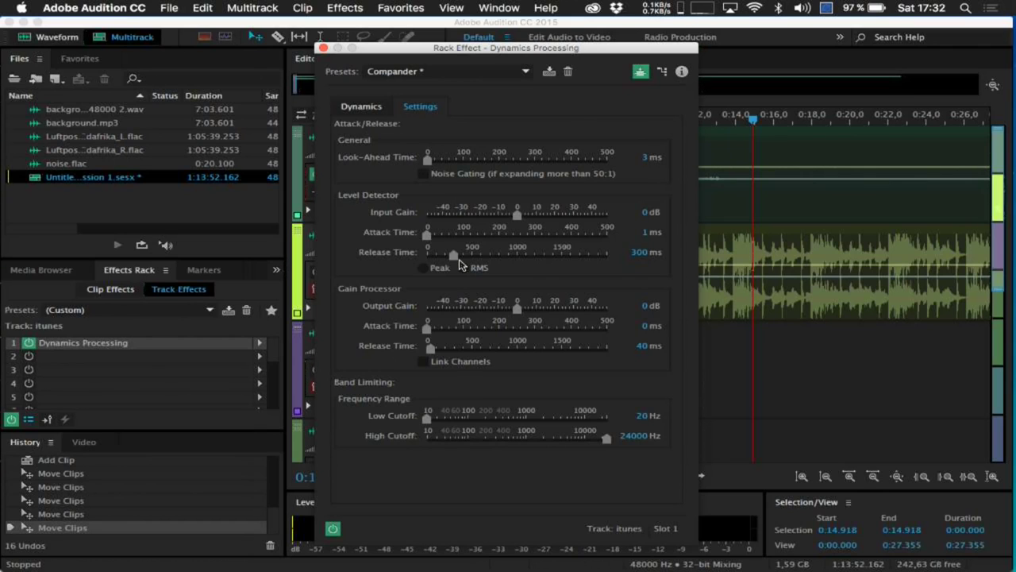
pyautogui.click(323, 50)
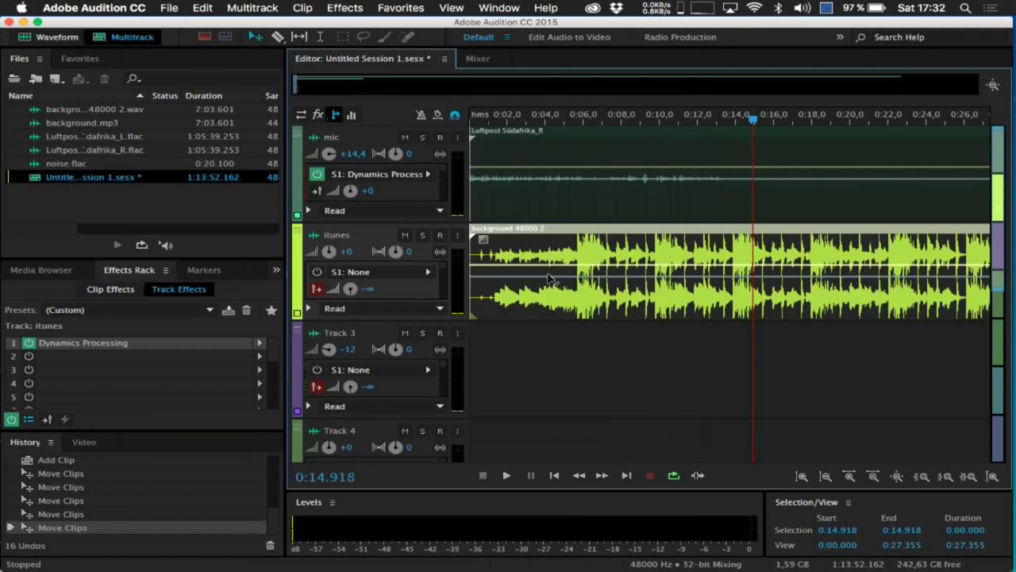
# Check the Audition Workshop note in Evernote, return to Audition, and clear the background clip and Dynamics Processing from the itunes track
pyautogui.click(1004, 439)
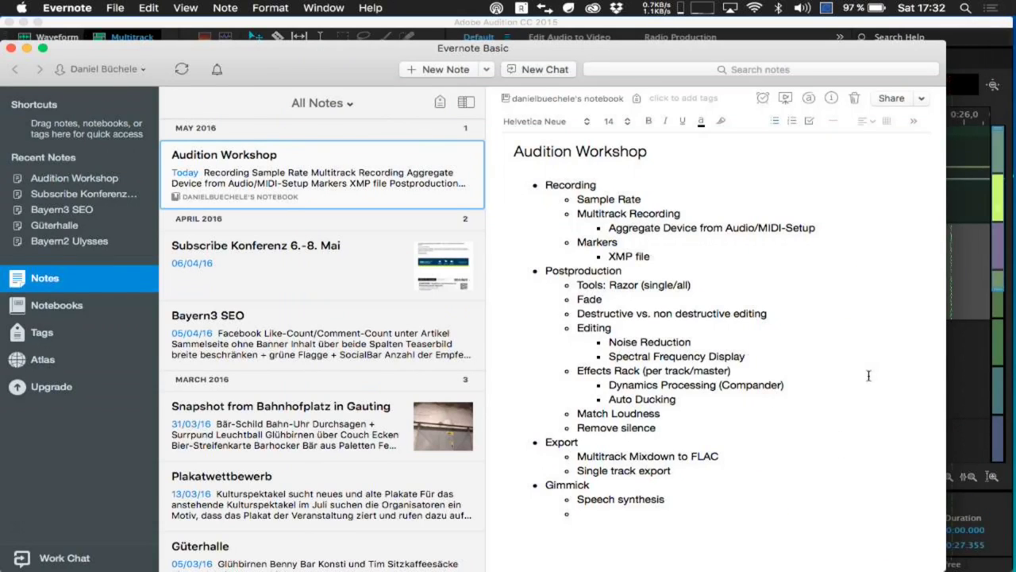
pyautogui.click(974, 261)
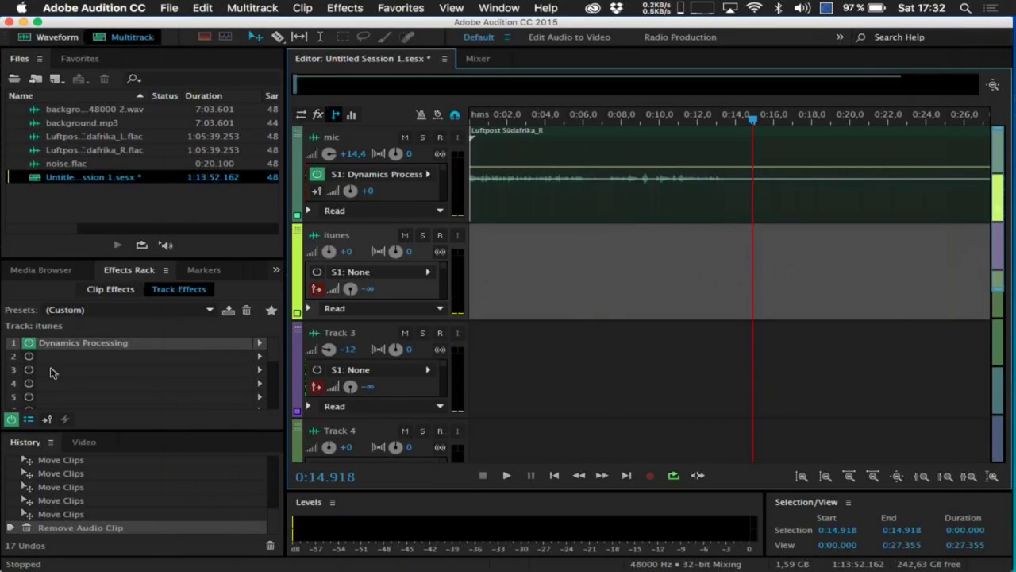
pyautogui.click(80, 353)
pyautogui.press('Delete')
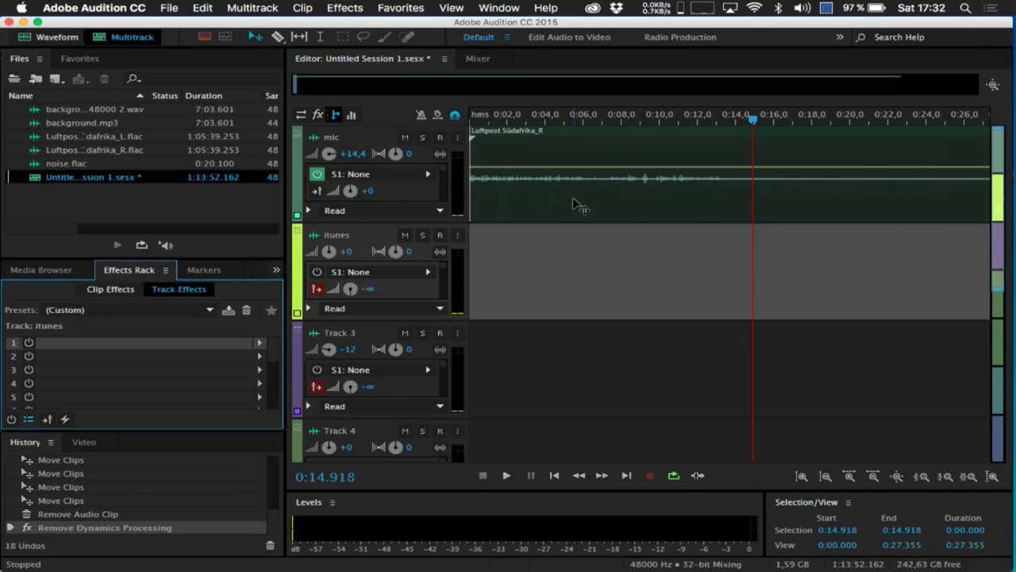
# Add Luftpost Südafrika_L.flac from the Audition Workshop folder in Finder to the start of the itunes track
pyautogui.click(991, 75)
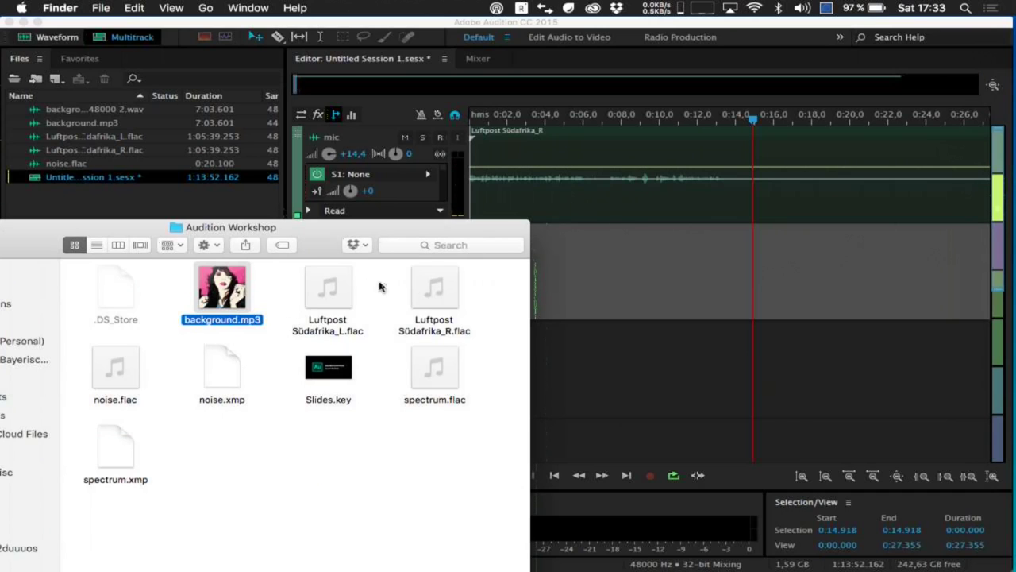
pyautogui.click(327, 292)
pyautogui.moveTo(327, 293); pyautogui.dragTo(487, 230)
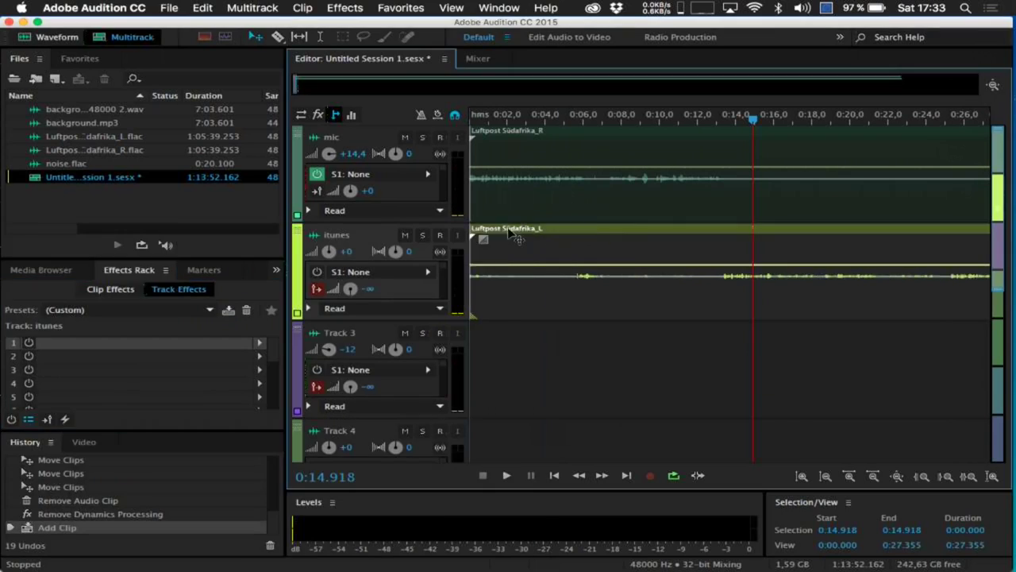
# Play the session from about 0:01.3 to hear the mic and itunes clips together, stopping at about 0:06.7
pyautogui.click(494, 116)
pyautogui.press('space')
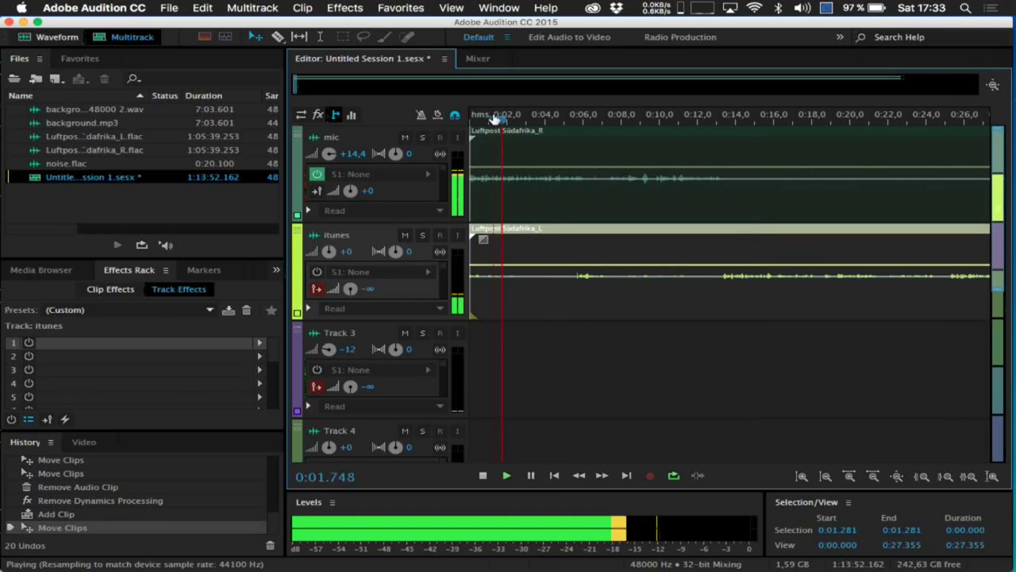
pyautogui.click(558, 116)
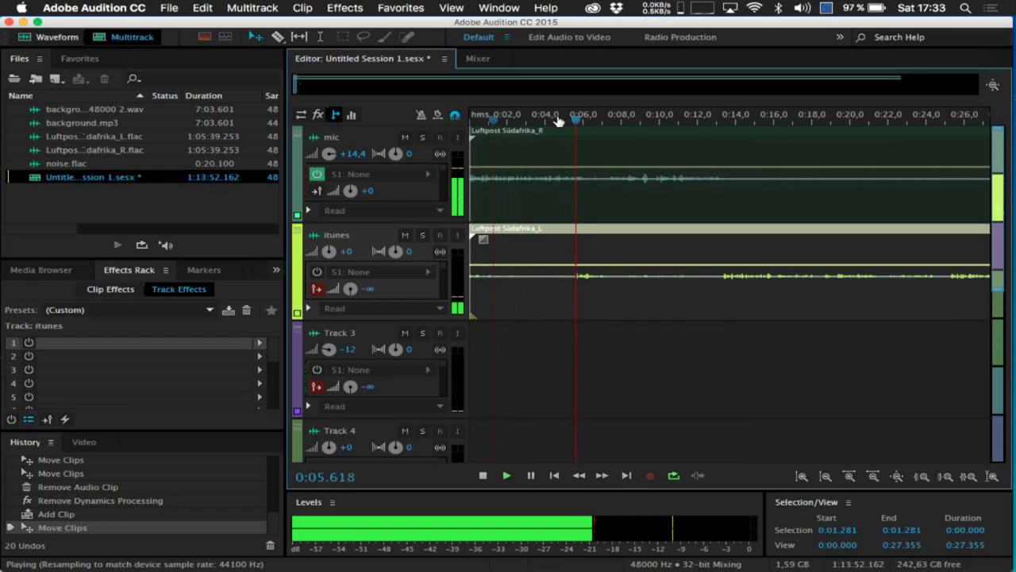
pyautogui.press('space')
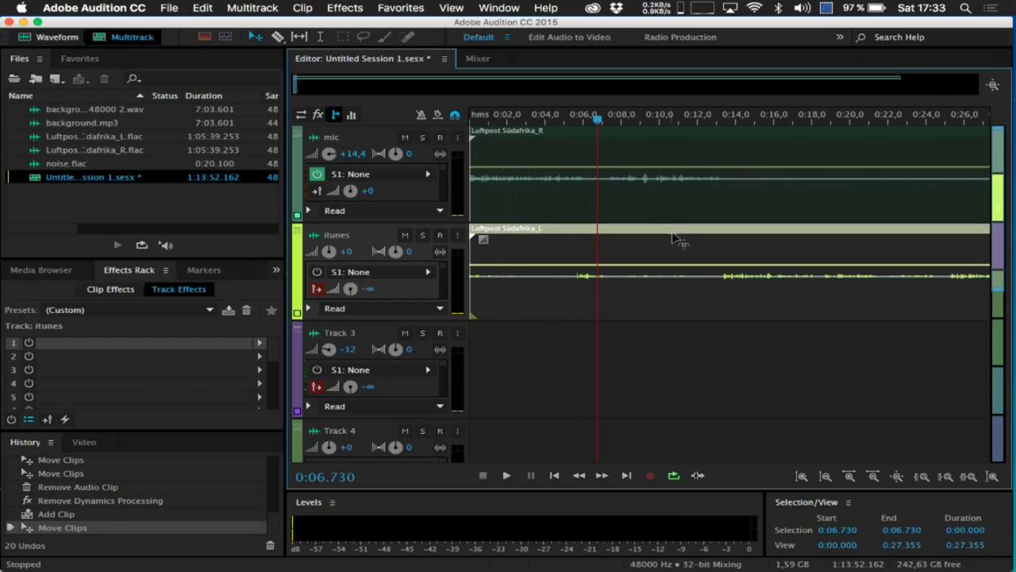
# Open the multitrack mixdown export for the entire session and review the available file formats
pyautogui.click(170, 8)
pyautogui.moveTo(333, 263)
pyautogui.moveTo(477, 326)
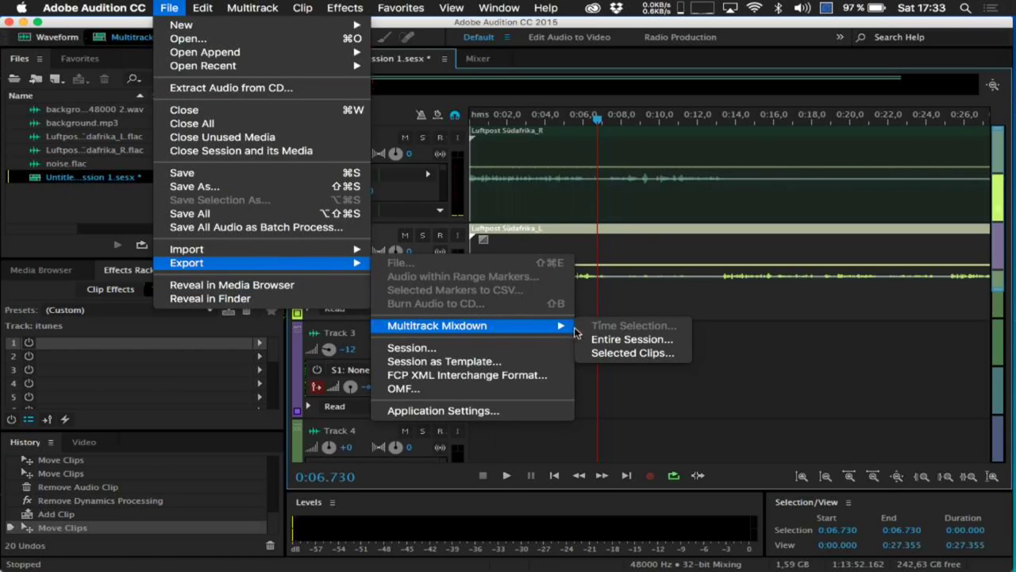
pyautogui.click(611, 340)
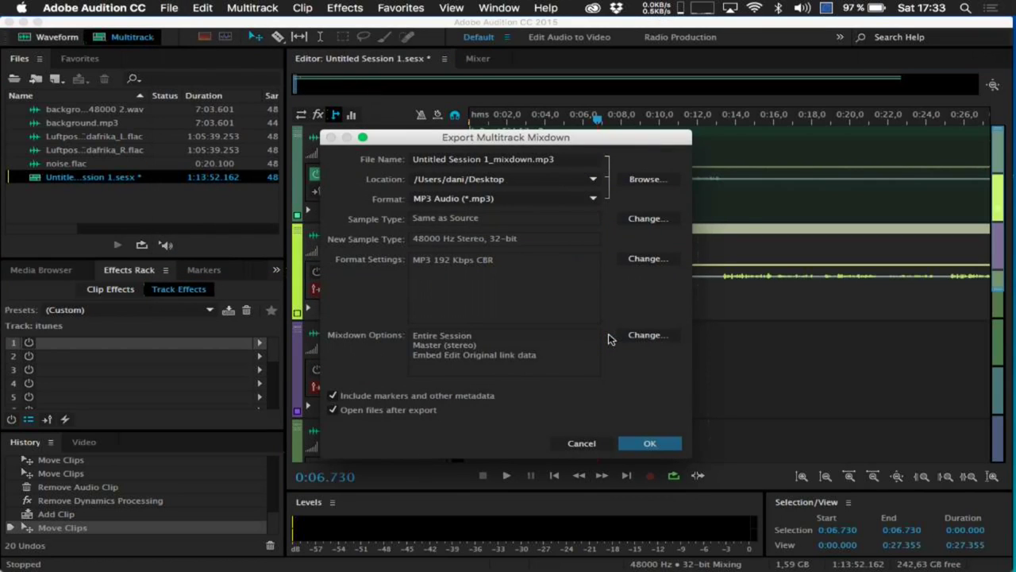
pyautogui.click(593, 199)
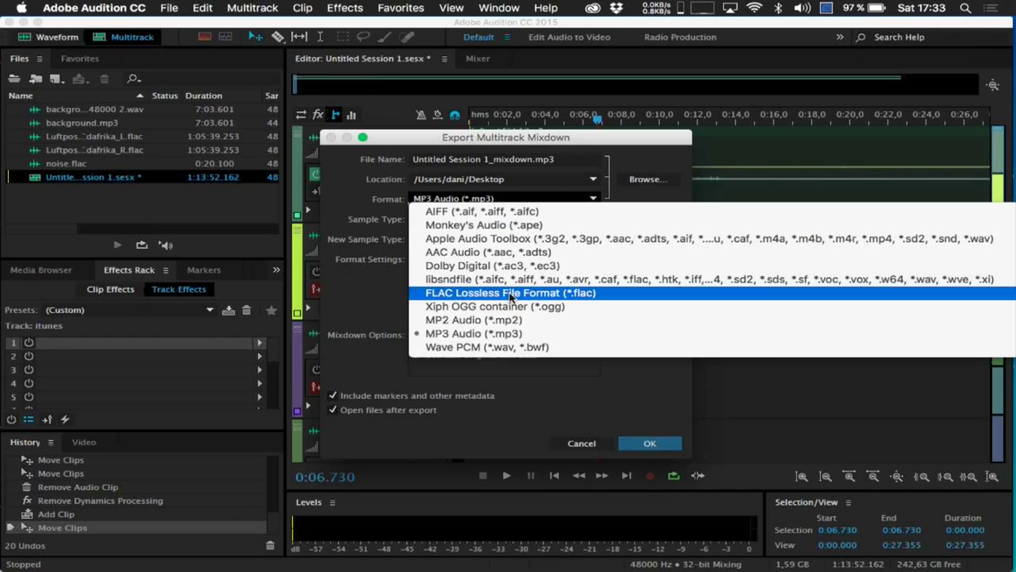
pyautogui.click(374, 289)
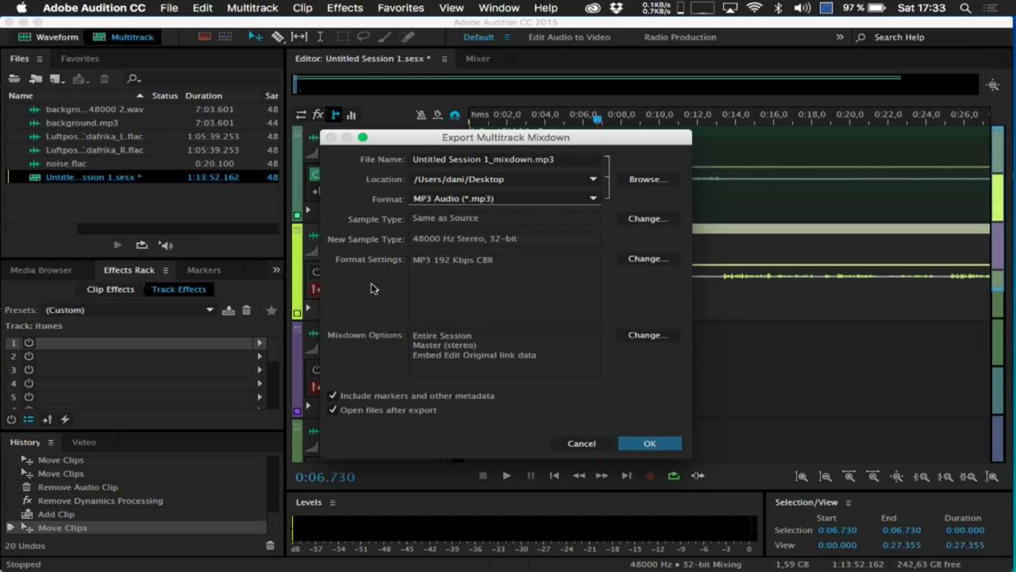
# Try mixdown options with a mono master and separate files for the mic and itunes tracks, cancelling the options and the export
pyautogui.click(640, 335)
pyautogui.click(400, 260)
pyautogui.click(399, 246)
pyautogui.click(379, 285)
pyautogui.click(399, 313)
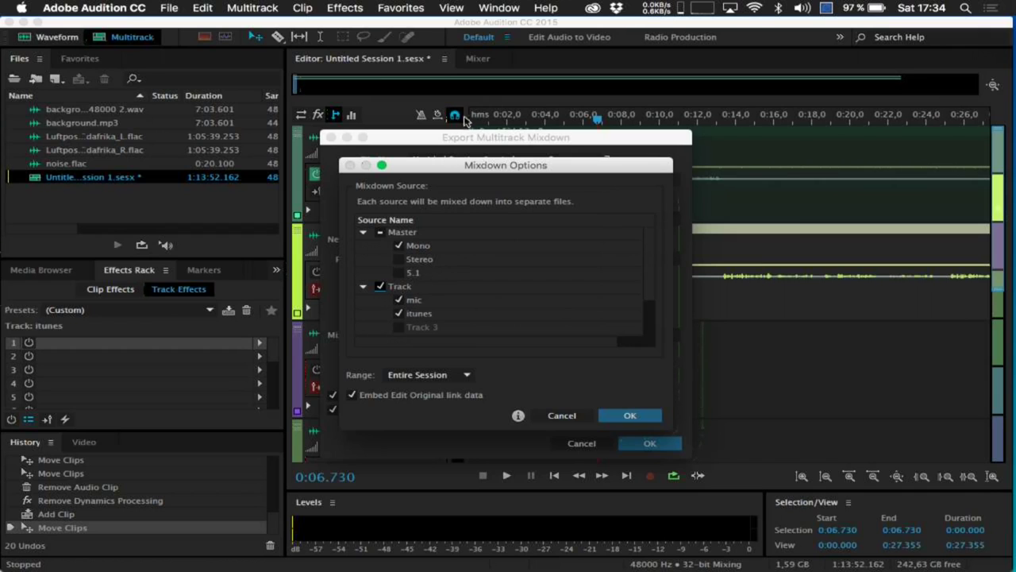
pyautogui.moveTo(444, 169); pyautogui.dragTo(215, 117)
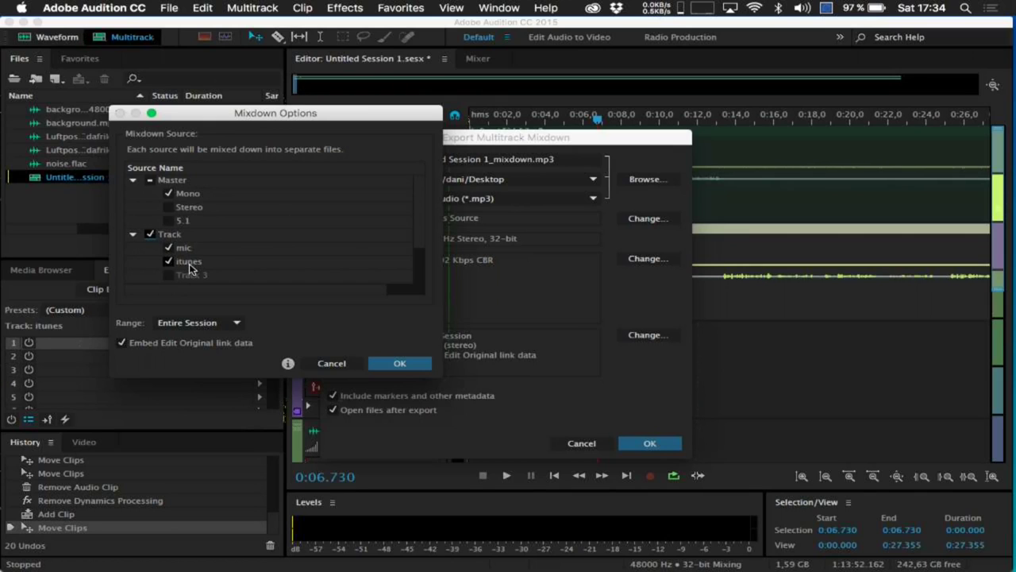
pyautogui.click(149, 233)
pyautogui.click(332, 363)
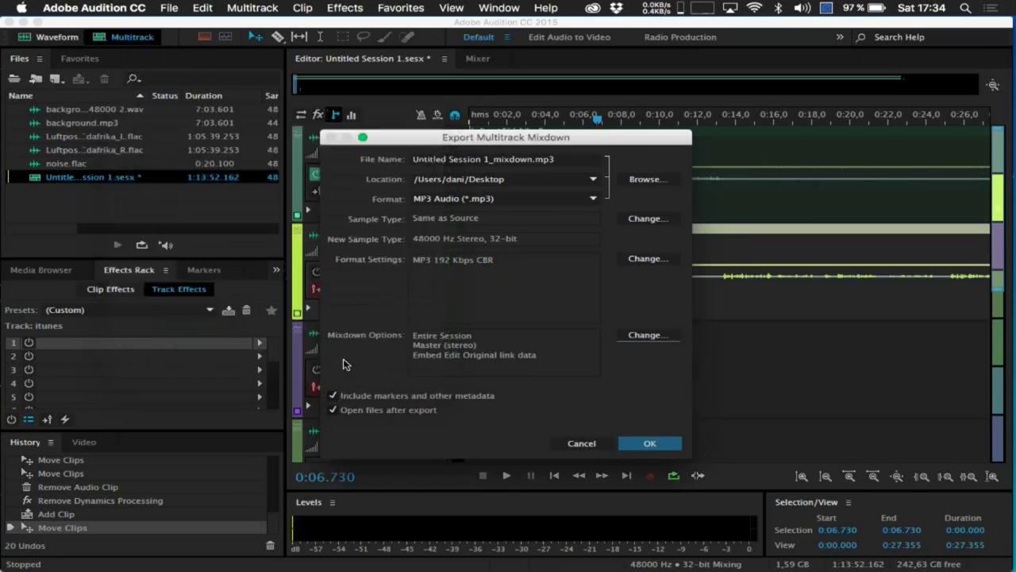
pyautogui.click(592, 447)
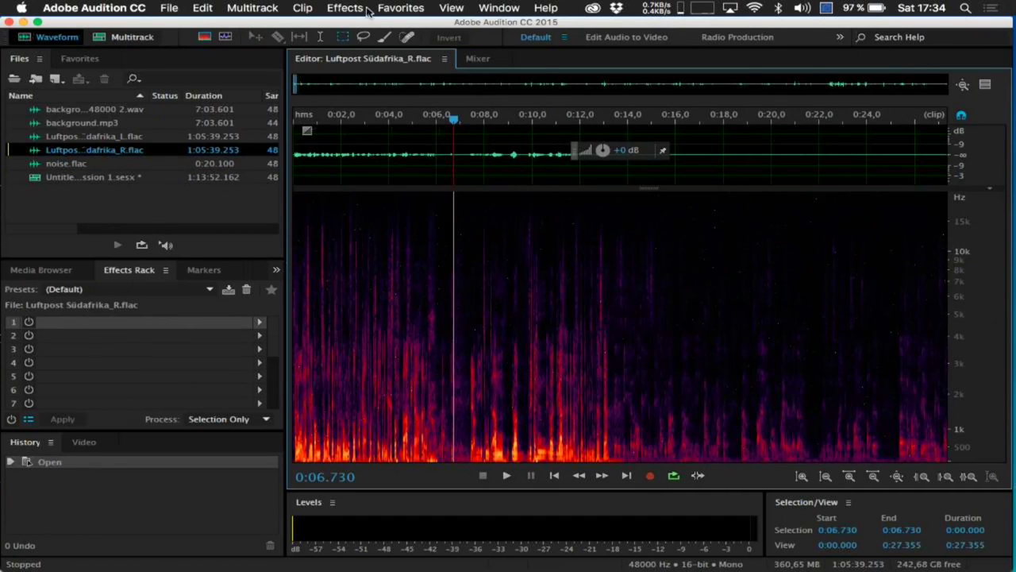
# Scan the Luftpost Südafrika_R.flac waveform with the Delete Silence diagnostic, enlarging its results area
pyautogui.click(346, 8)
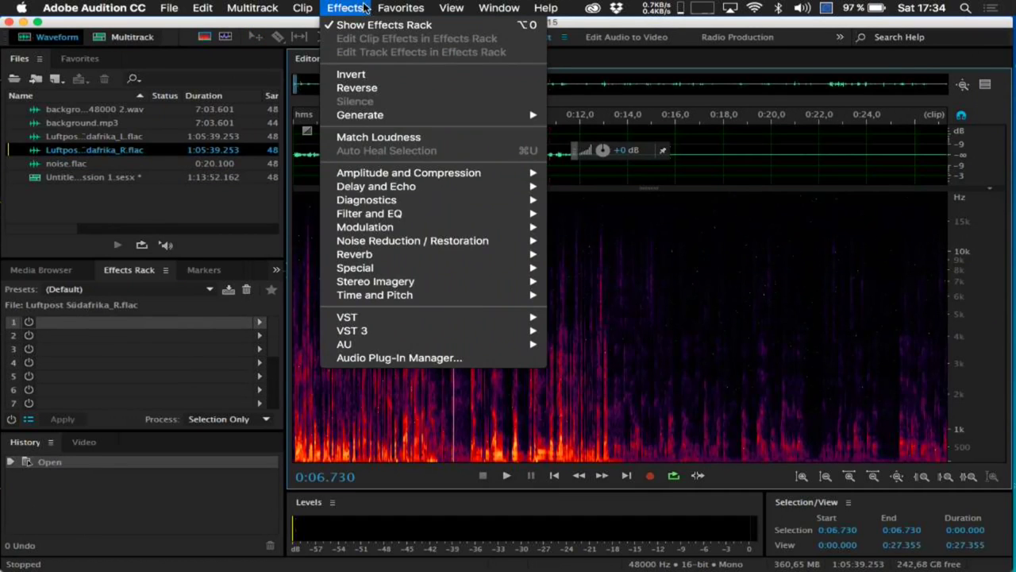
pyautogui.moveTo(410, 205)
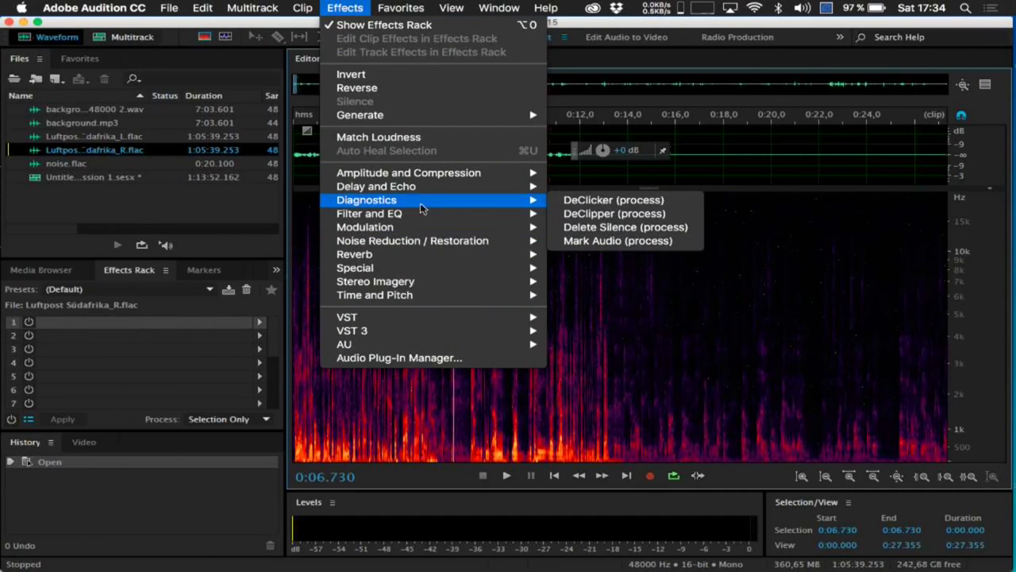
pyautogui.click(594, 230)
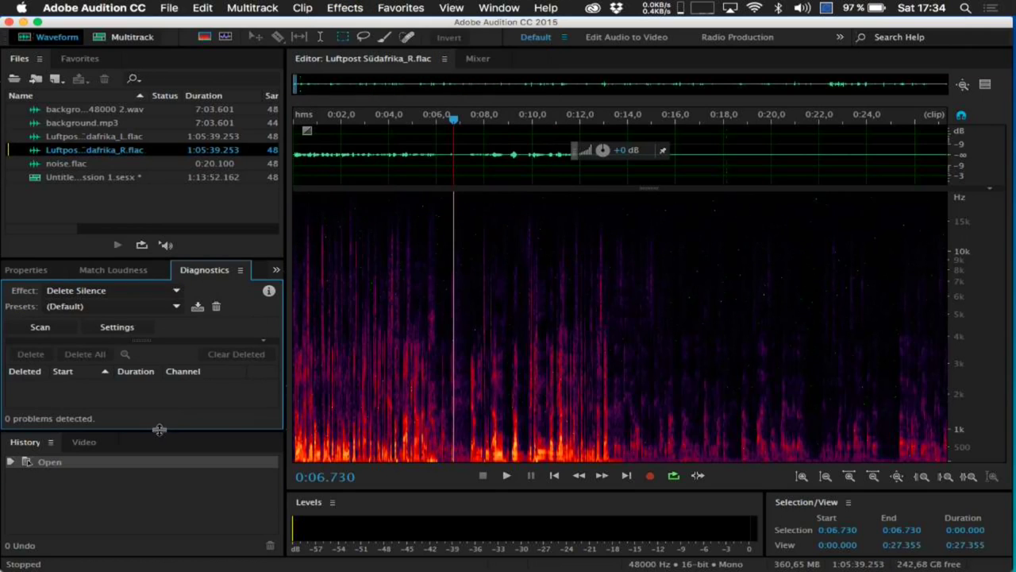
pyautogui.moveTo(159, 429); pyautogui.dragTo(159, 482)
pyautogui.click(43, 324)
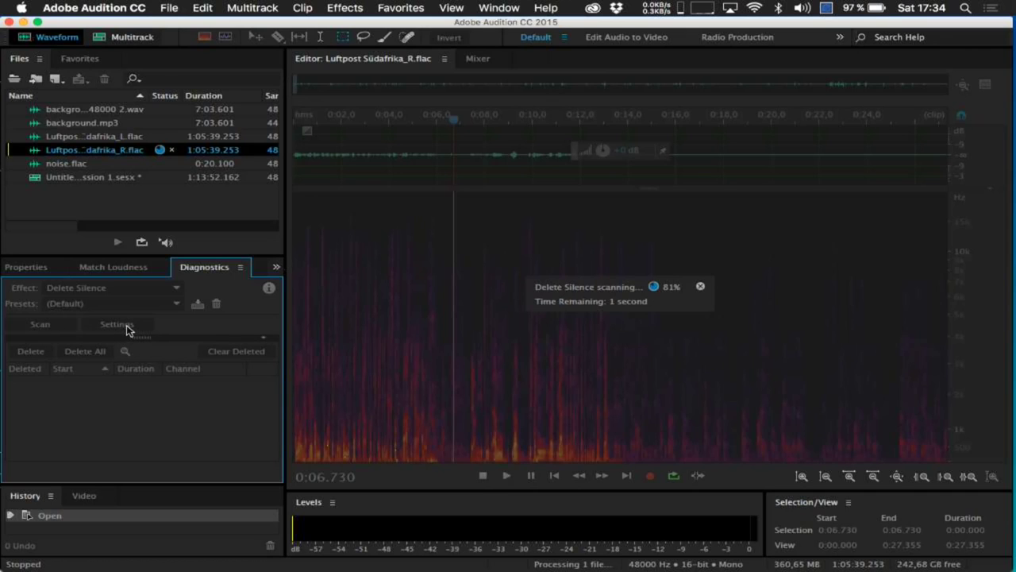
# Look through the detected silences and define silence as lasting more than 477 ms in the Delete Silence settings
pyautogui.scroll(-10, 87, 409)
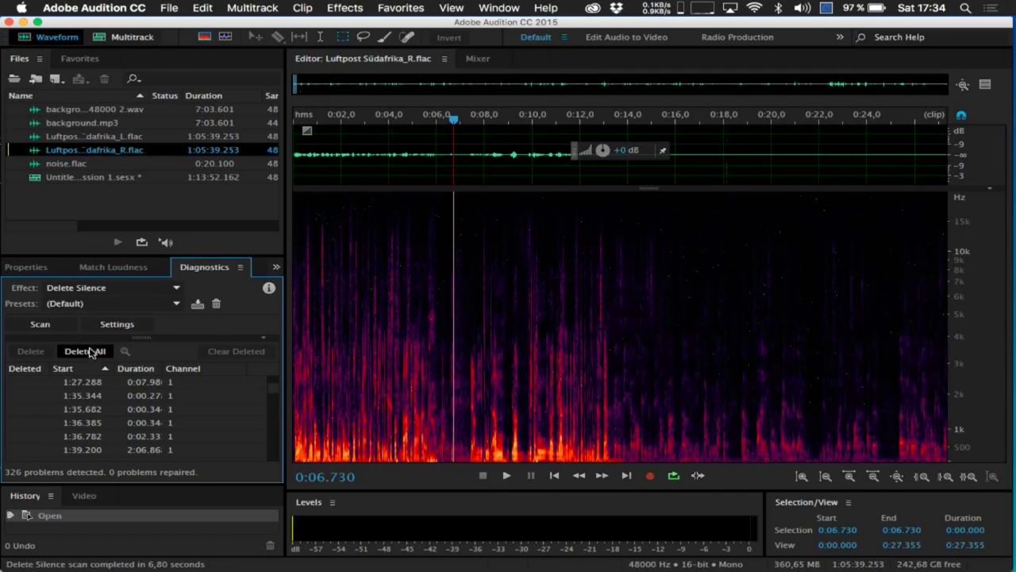
pyautogui.click(118, 325)
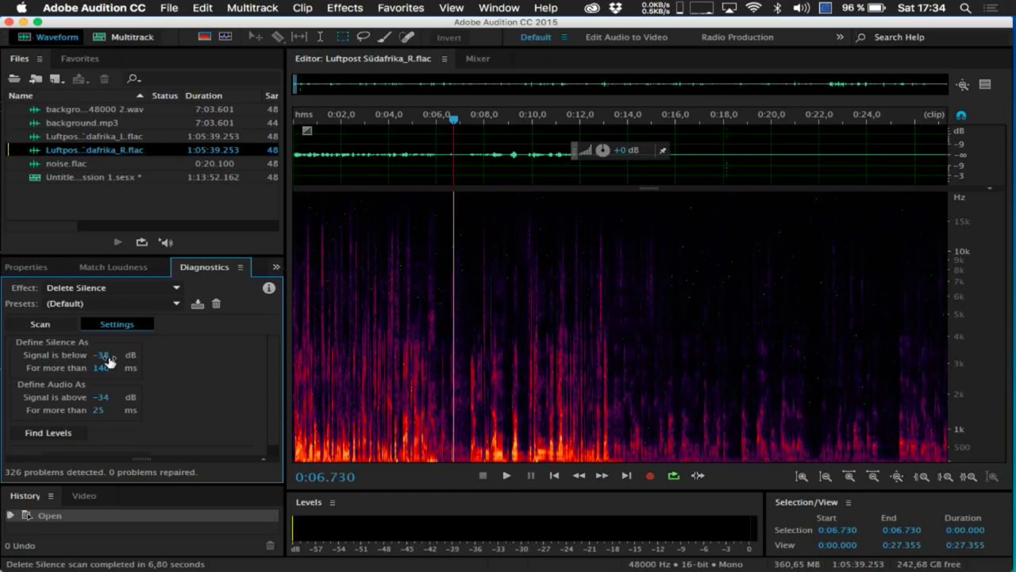
pyautogui.moveTo(103, 377); pyautogui.dragTo(368, 363)
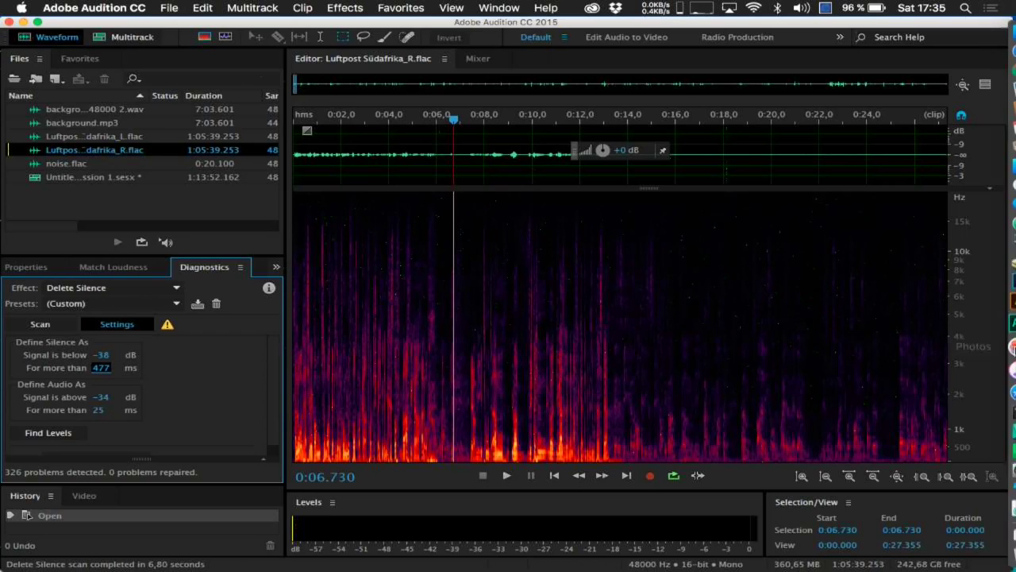
# Check the Audition Workshop note in Evernote and open noise.xmp from the Audition Workshop folder in Atom
pyautogui.click(992, 443)
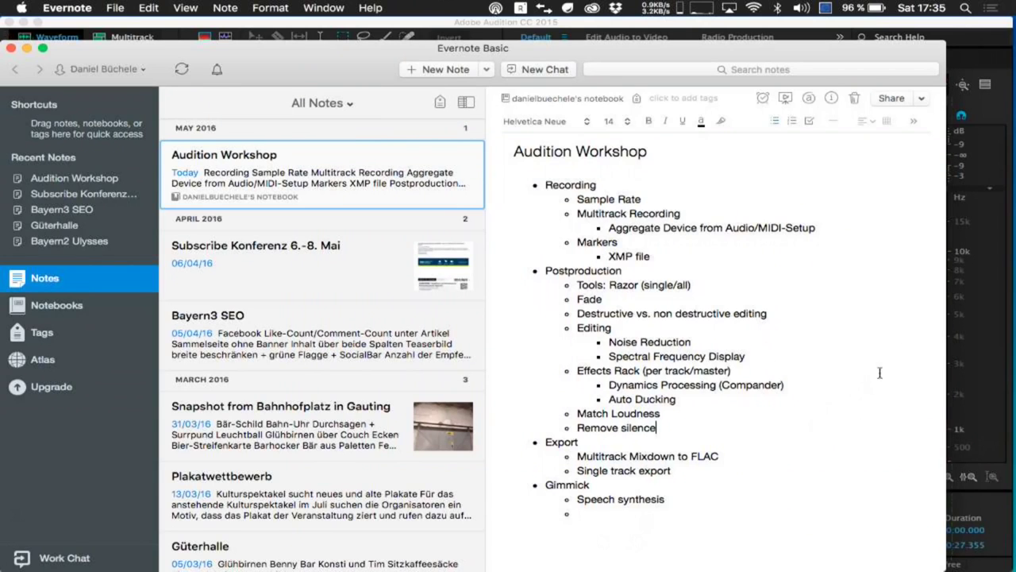
pyautogui.click(973, 319)
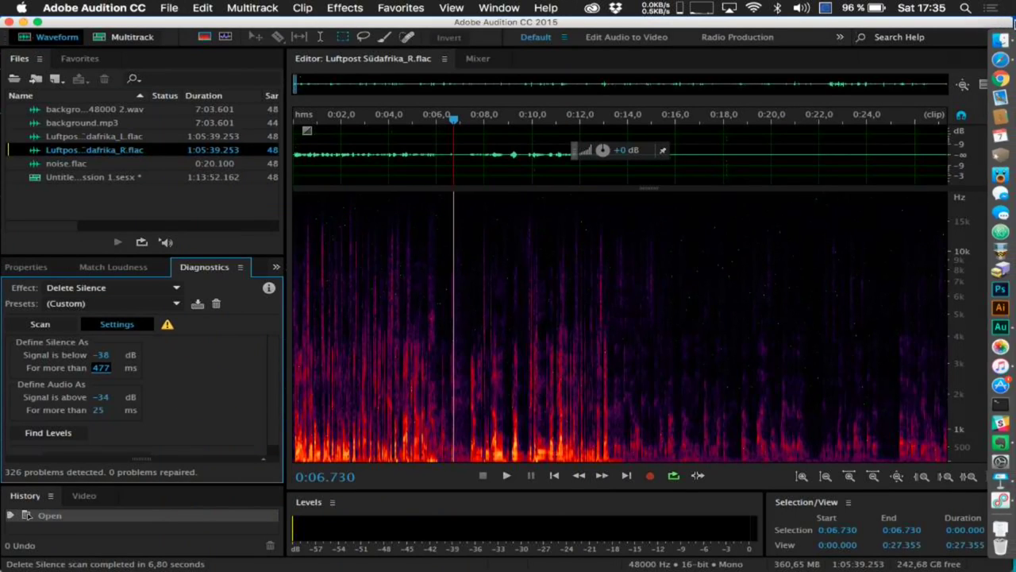
pyautogui.click(998, 45)
pyautogui.moveTo(314, 228); pyautogui.dragTo(399, 121)
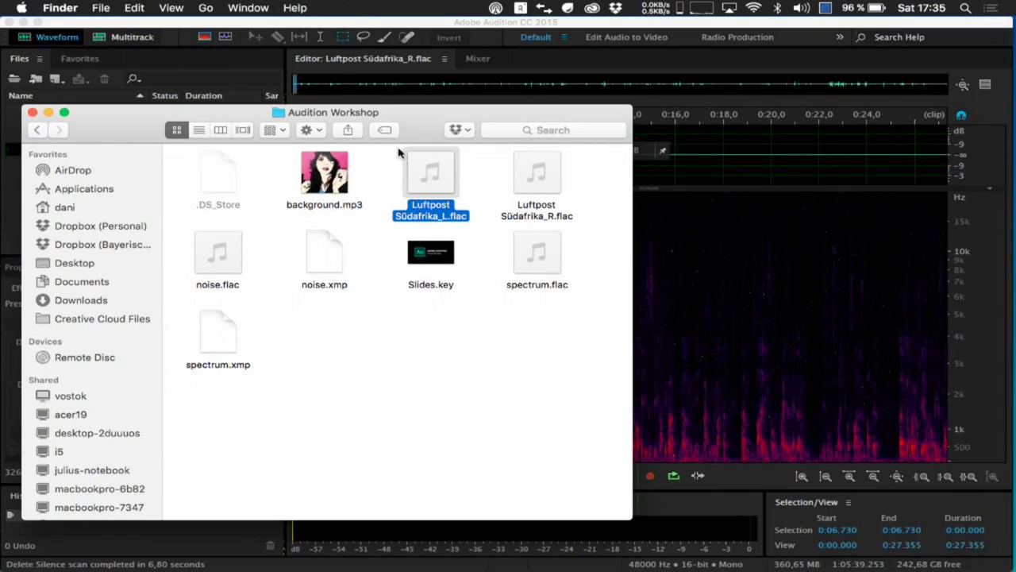
pyautogui.click(335, 270)
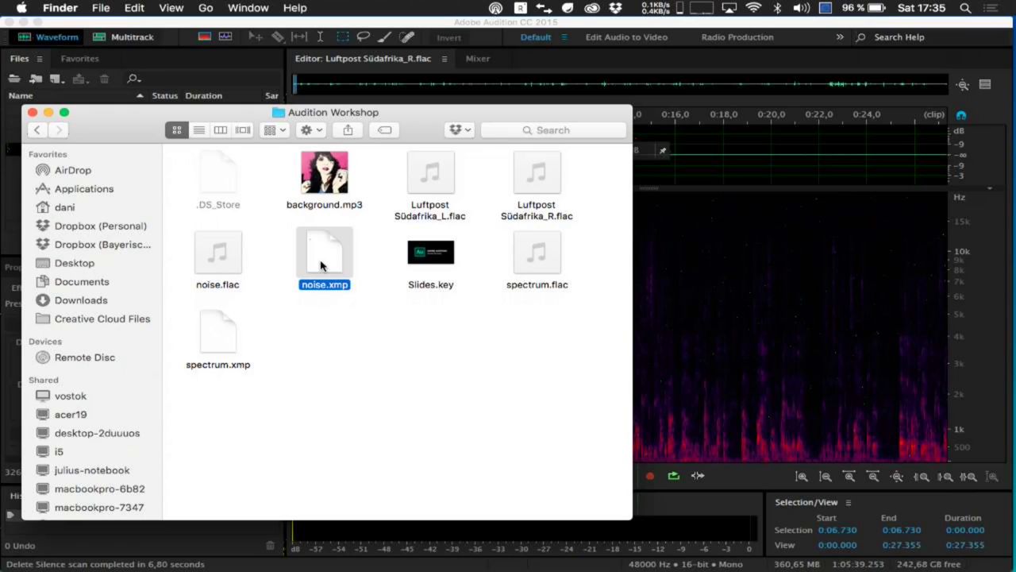
pyautogui.moveTo(1013, 381)
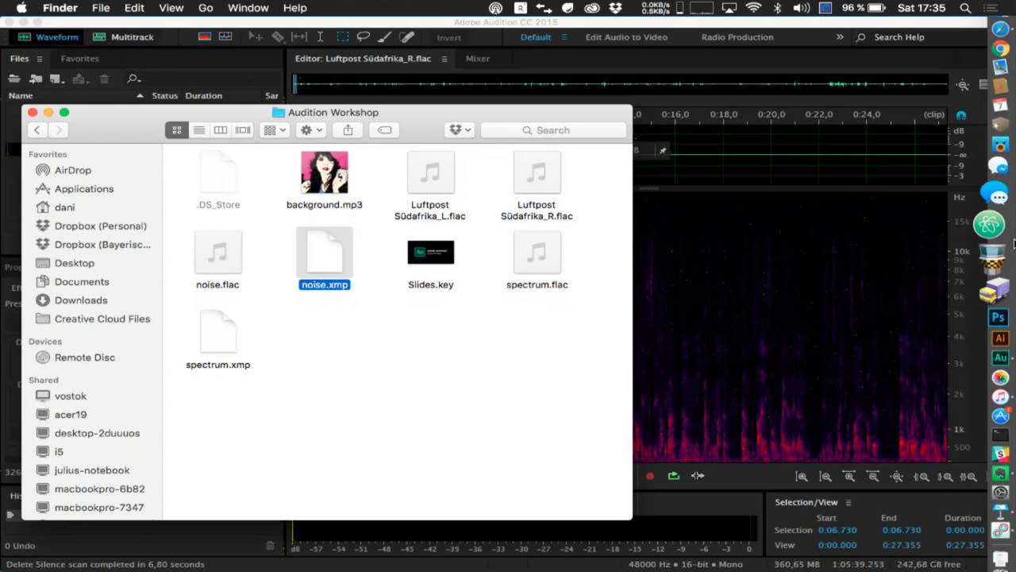
pyautogui.click(1014, 238)
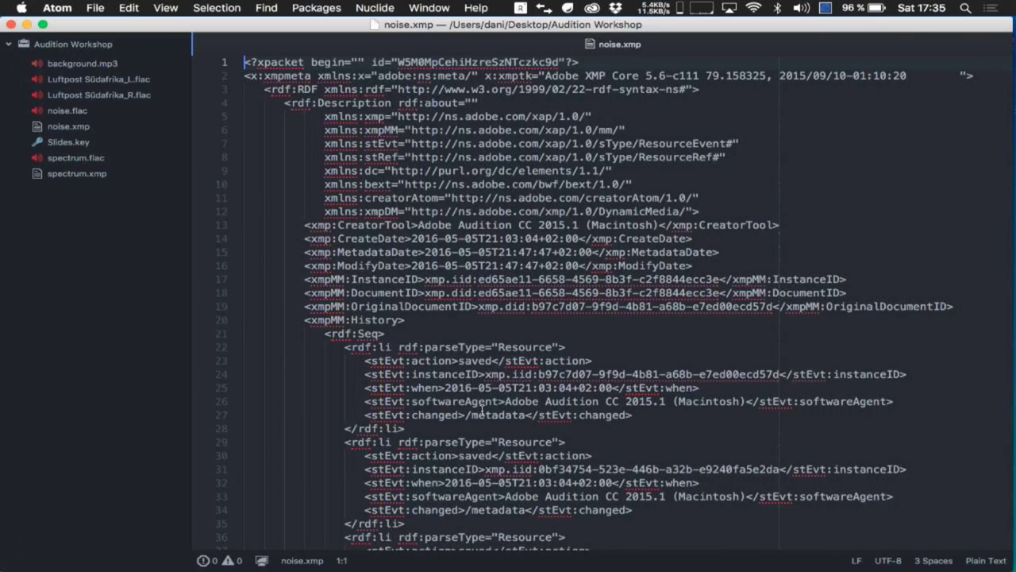
# Examine the metadata in noise.xmp down to the marker track definitions at its end, and close the file
pyautogui.scroll(-15, 482, 409)
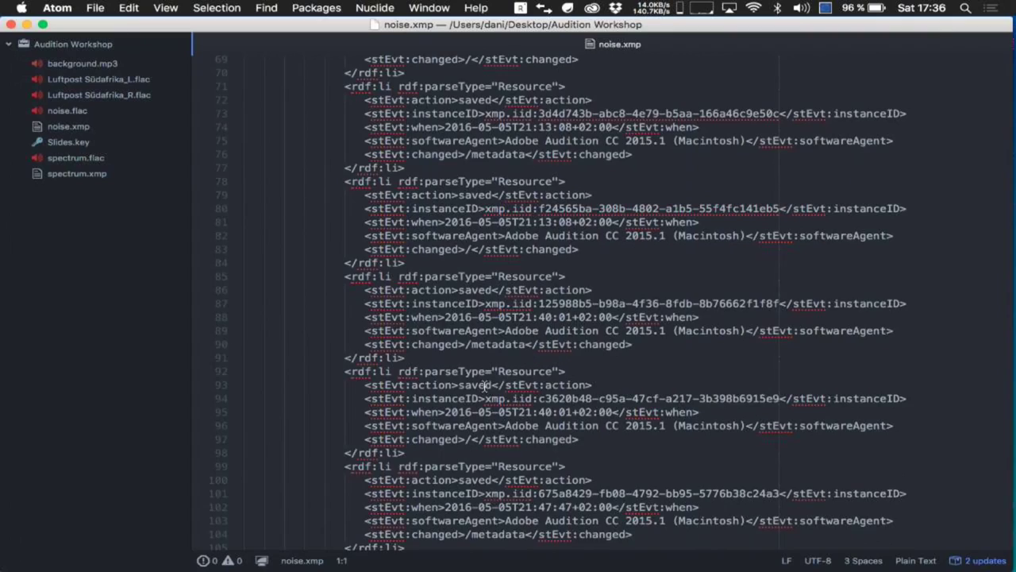
pyautogui.scroll(-1, 484, 387)
pyautogui.scroll(-4, 484, 387)
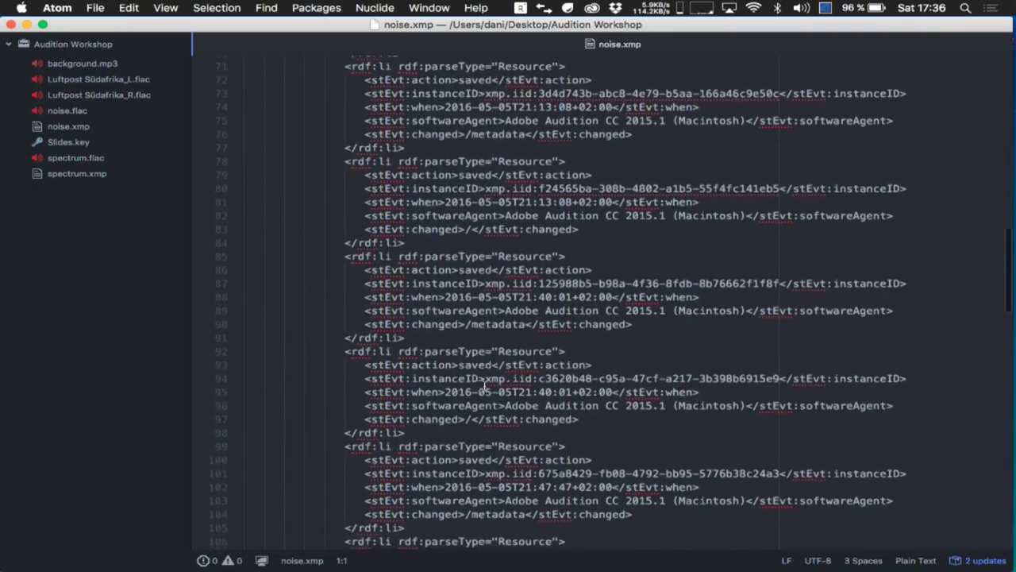
pyautogui.scroll(-15, 484, 386)
pyautogui.click(498, 377)
pyautogui.click(497, 350)
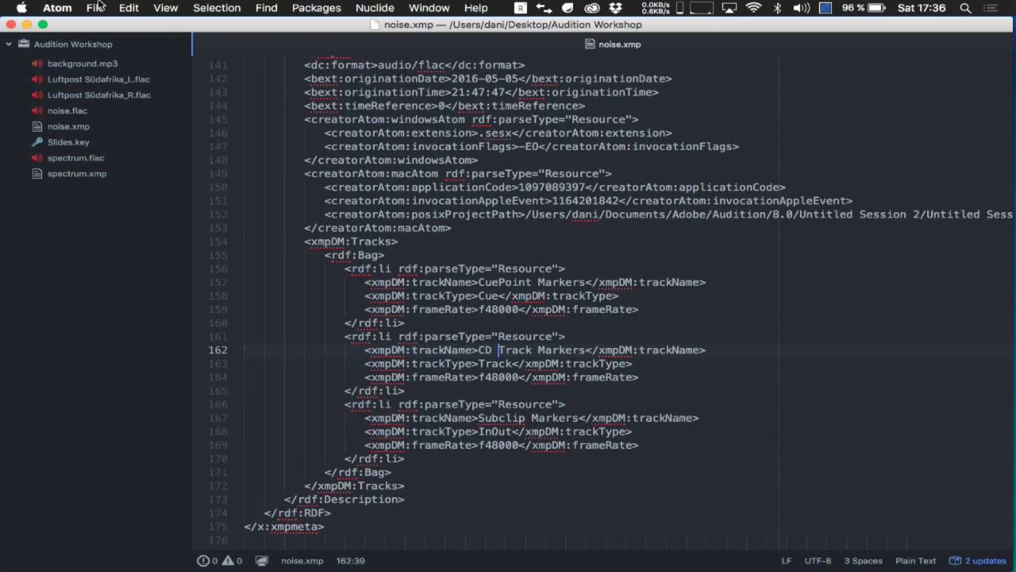
pyautogui.click(11, 25)
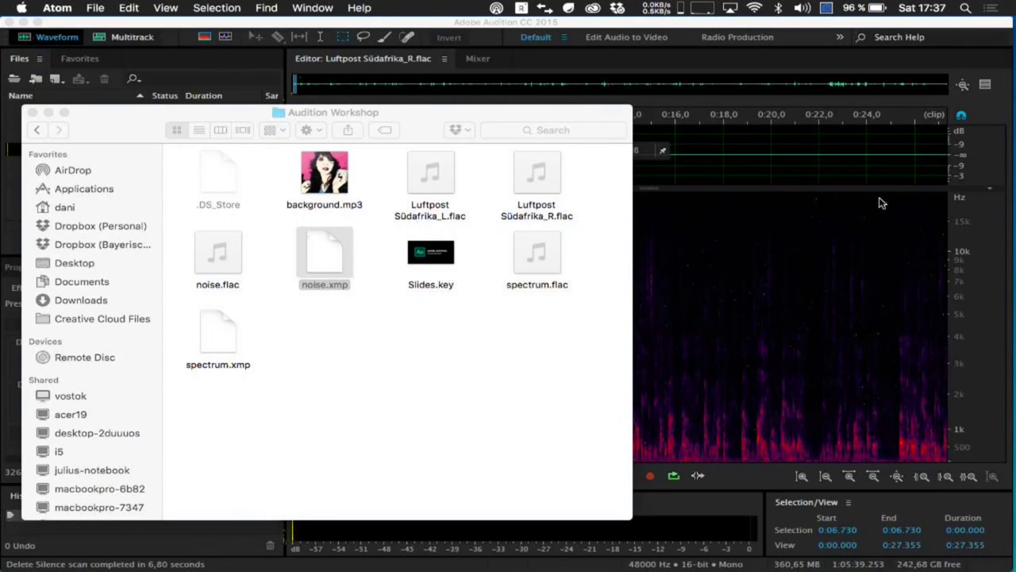
# Return to Audition and reopen Untitled Session 1 in the multitrack editor
pyautogui.moveTo(1013, 270)
pyautogui.click(997, 355)
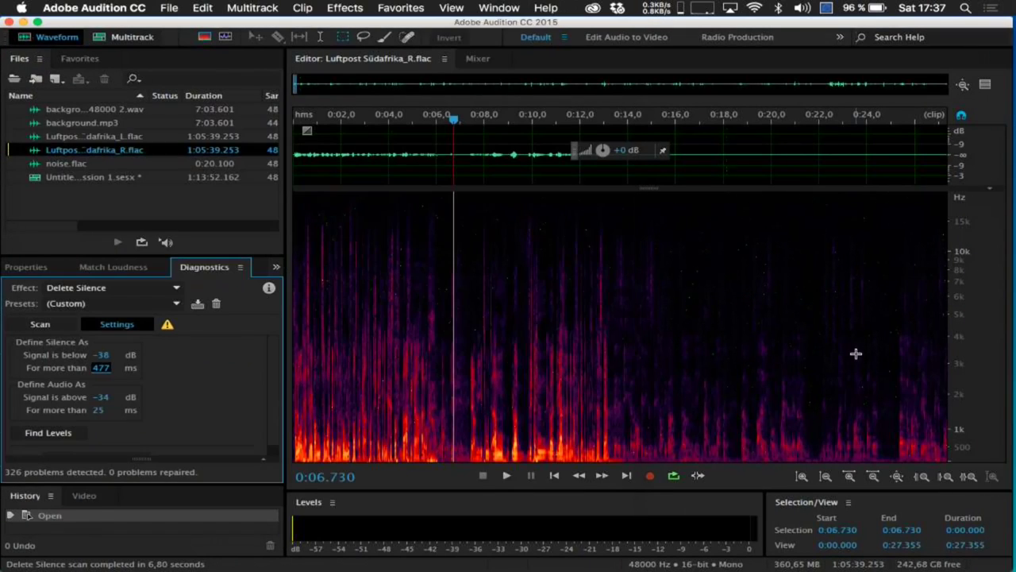
pyautogui.click(1007, 443)
pyautogui.doubleClick(86, 178)
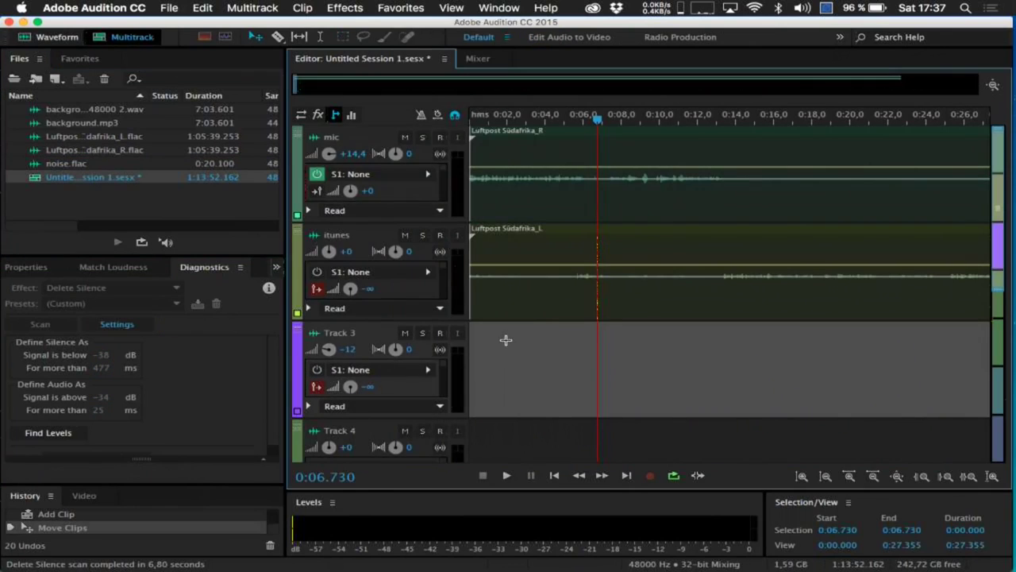
# Start Generate Speech with a new audio file named Untitled 1 at 48000 Hz, stereo, 32-bit float
pyautogui.click(347, 7)
pyautogui.moveTo(375, 119)
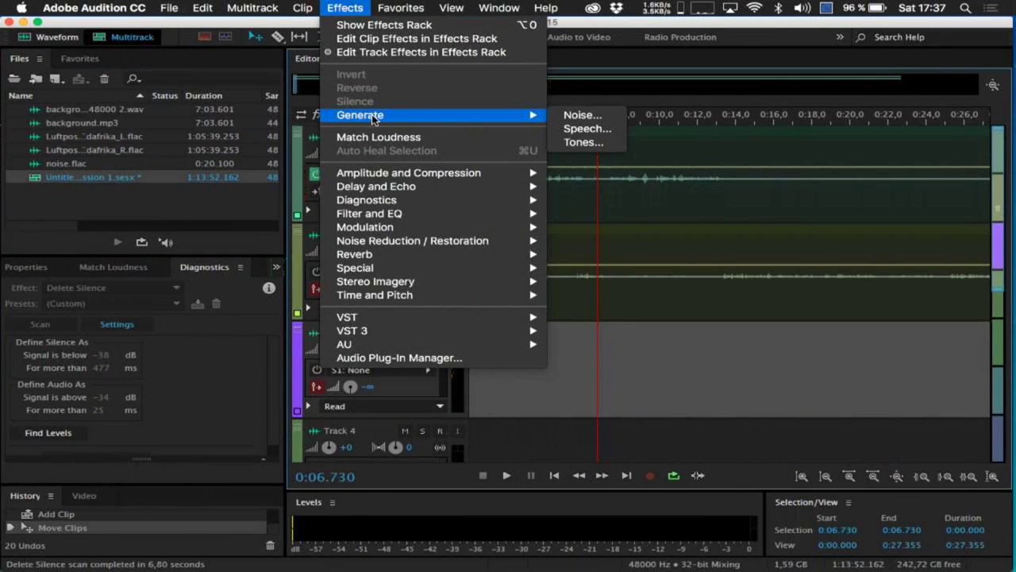
pyautogui.click(602, 134)
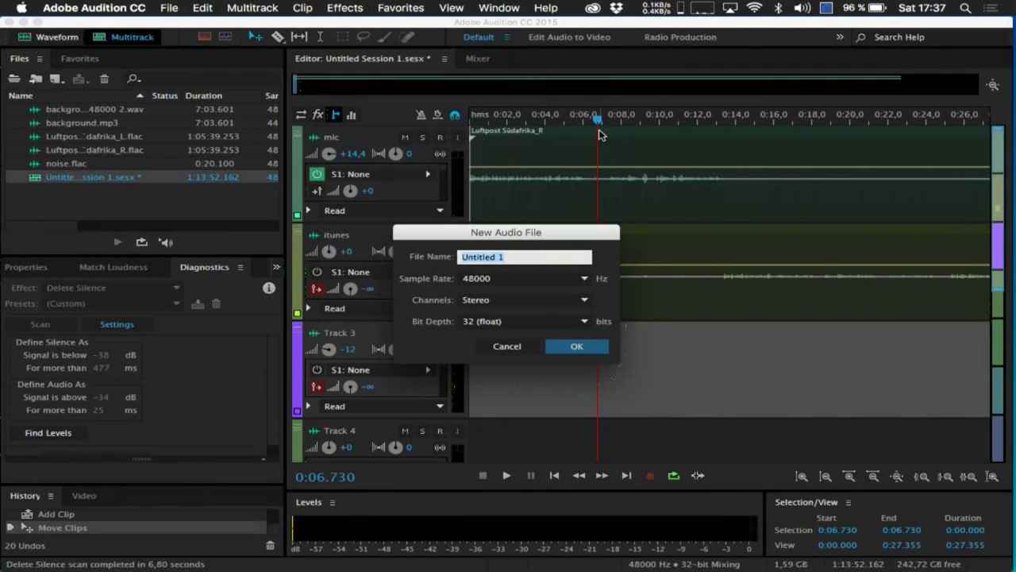
pyautogui.click(553, 346)
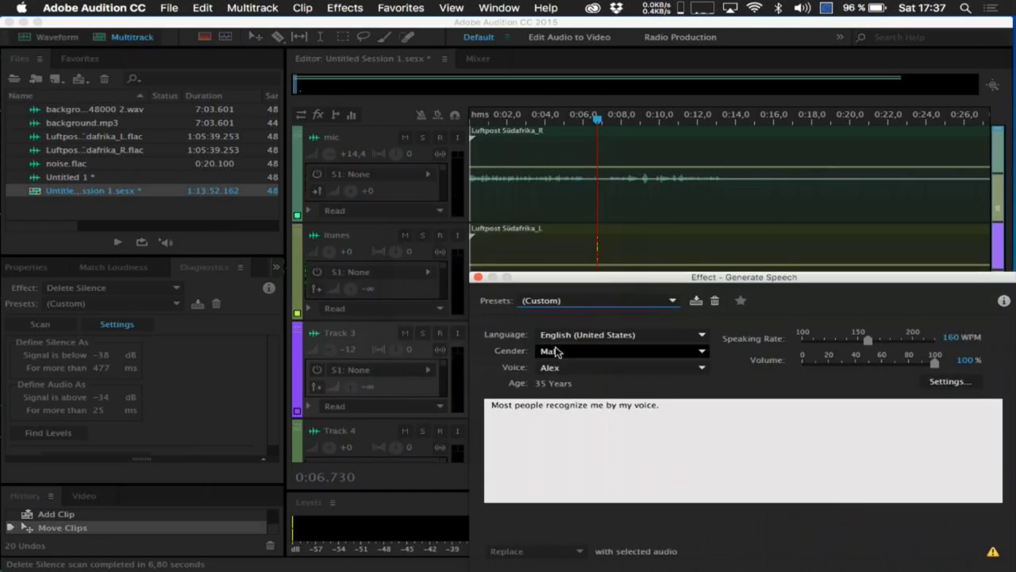
# Review the male English voices, preview the sample sentence spoken by Alex, and close Generate Speech without applying it
pyautogui.click(524, 252)
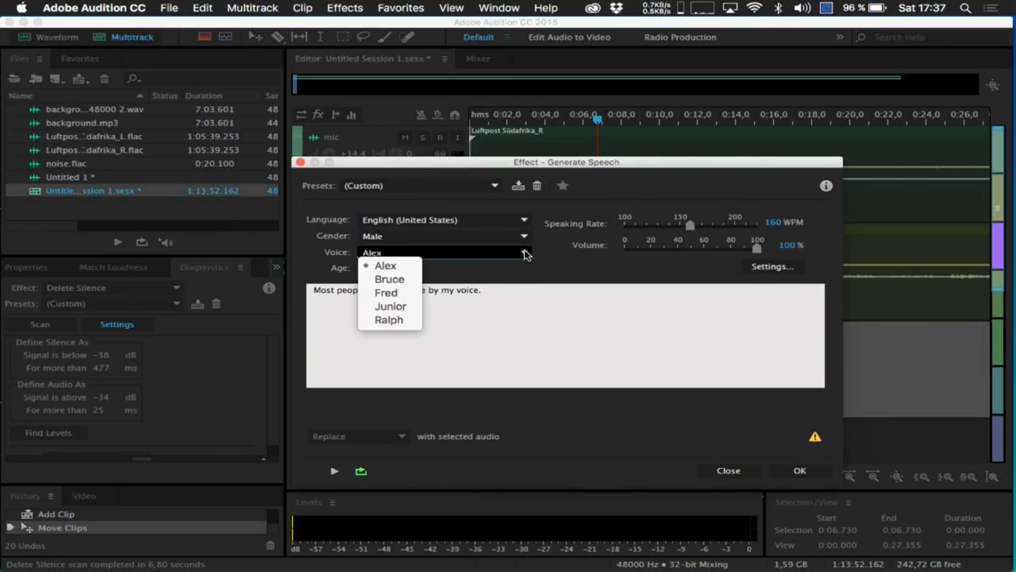
pyautogui.click(523, 252)
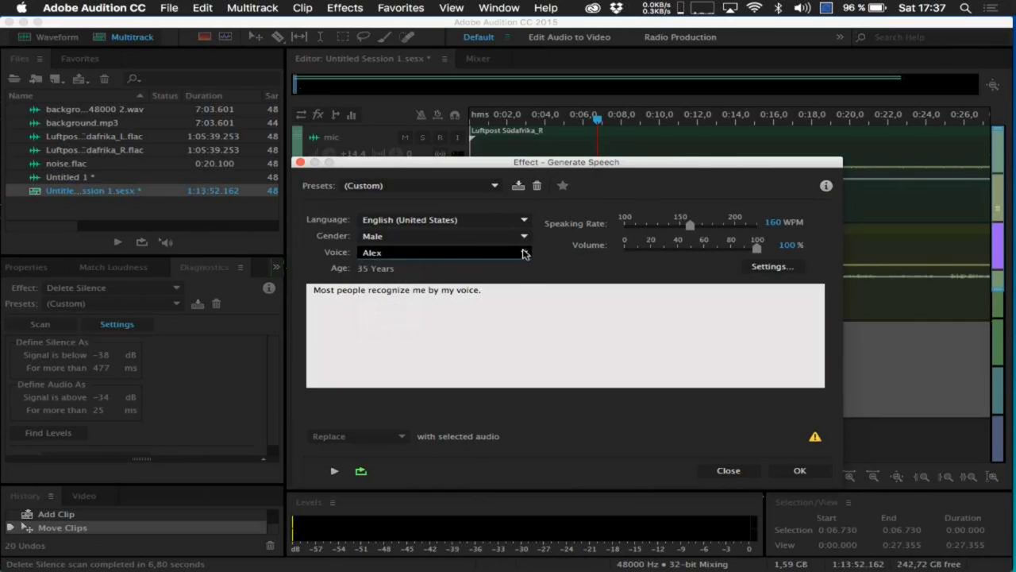
pyautogui.click(334, 470)
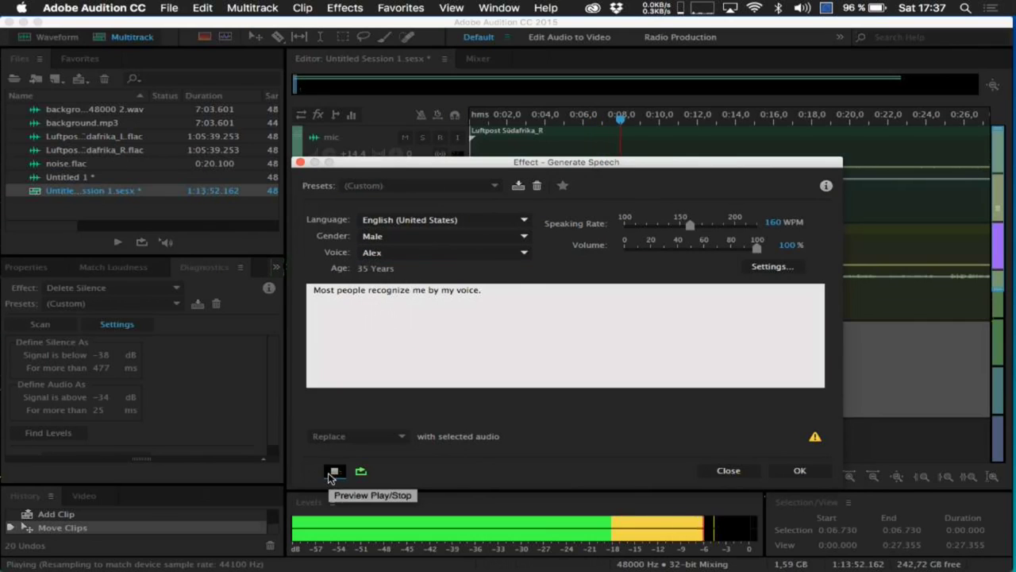
pyautogui.click(335, 470)
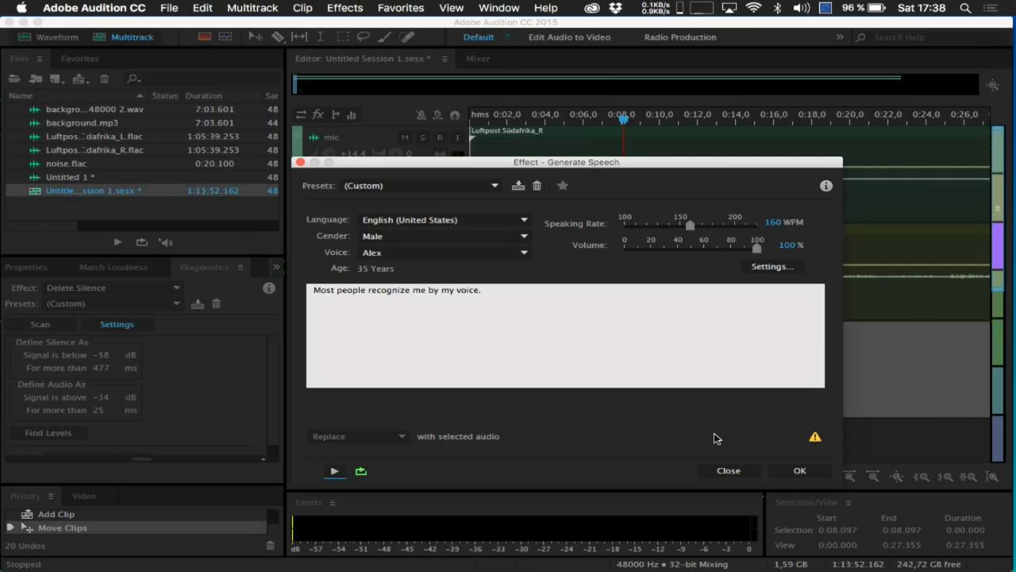
pyautogui.click(728, 471)
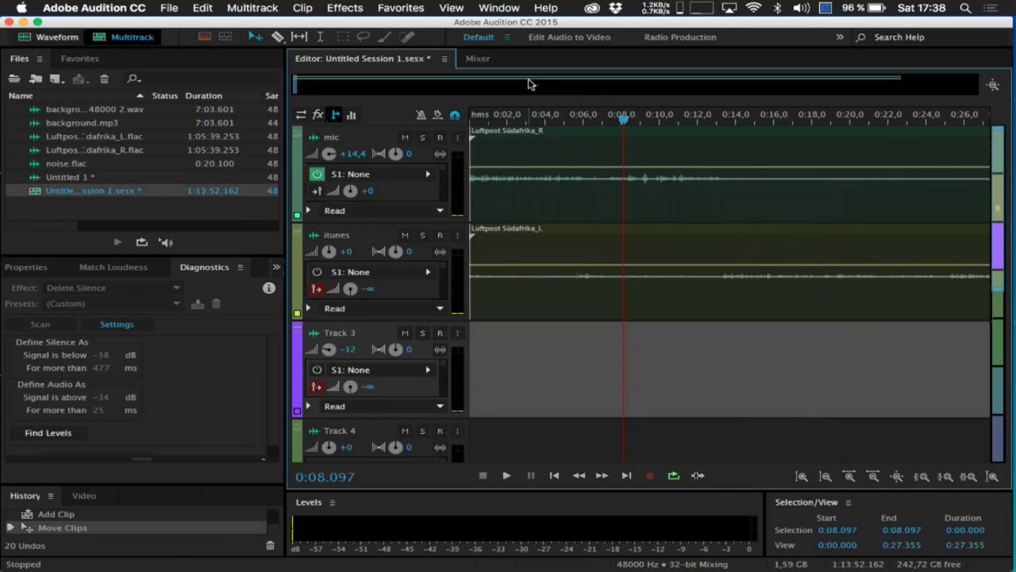